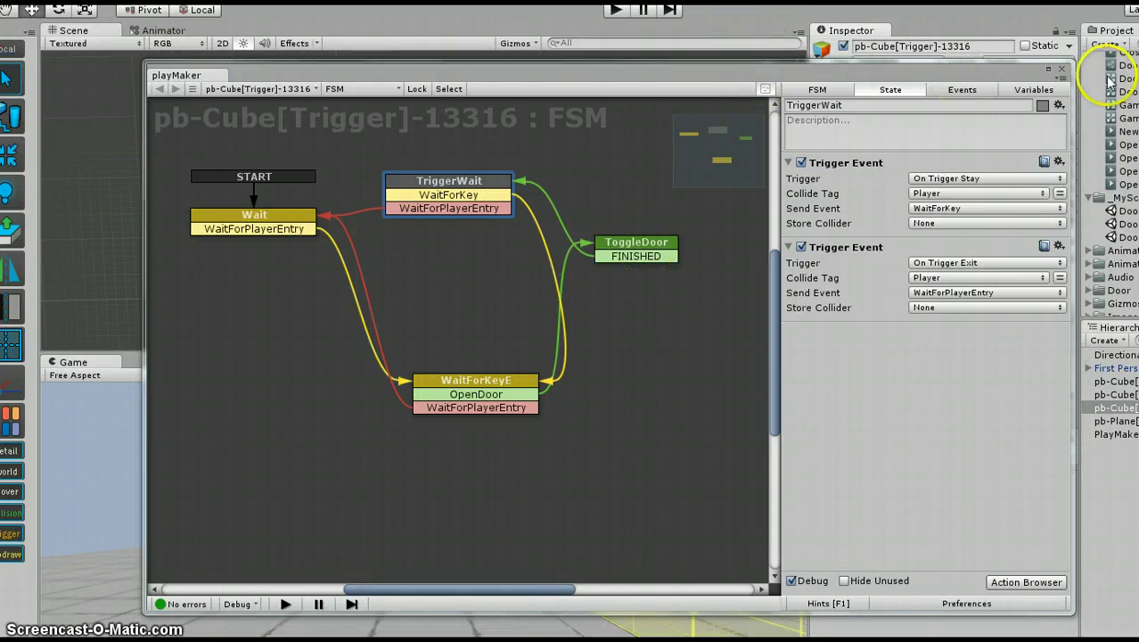
Step: Close the floating PlayMaker FSM editor window to reveal the scene and trigger cube components
click(1061, 70)
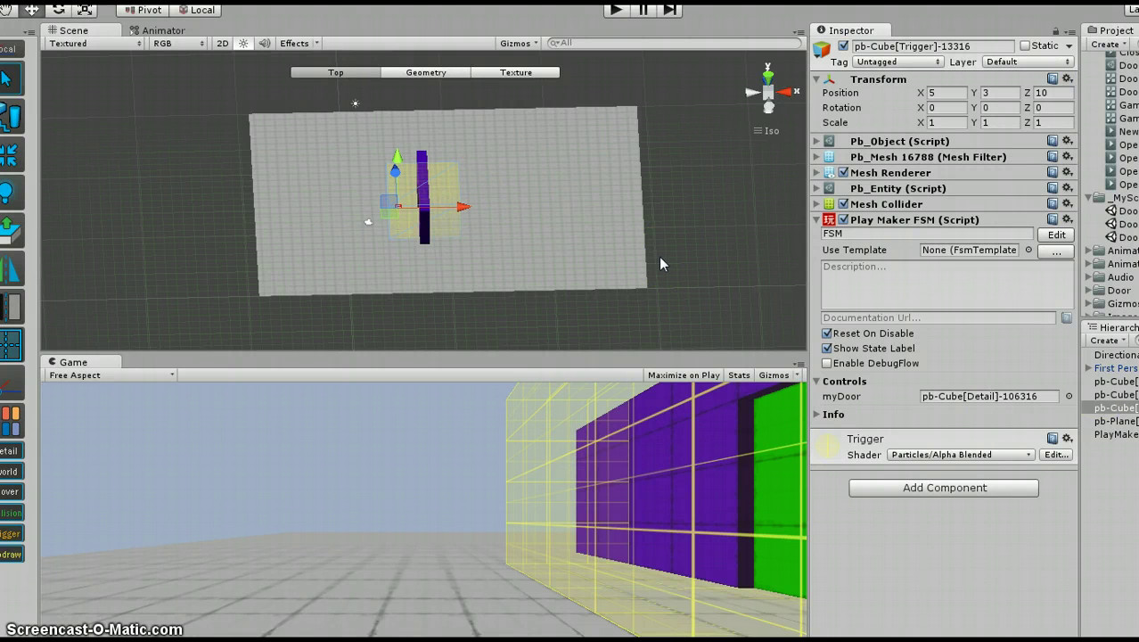
Step: Orbit and zoom the Scene view close onto the purple door wall and green panel
alt+drag(443, 254, 660, 230)
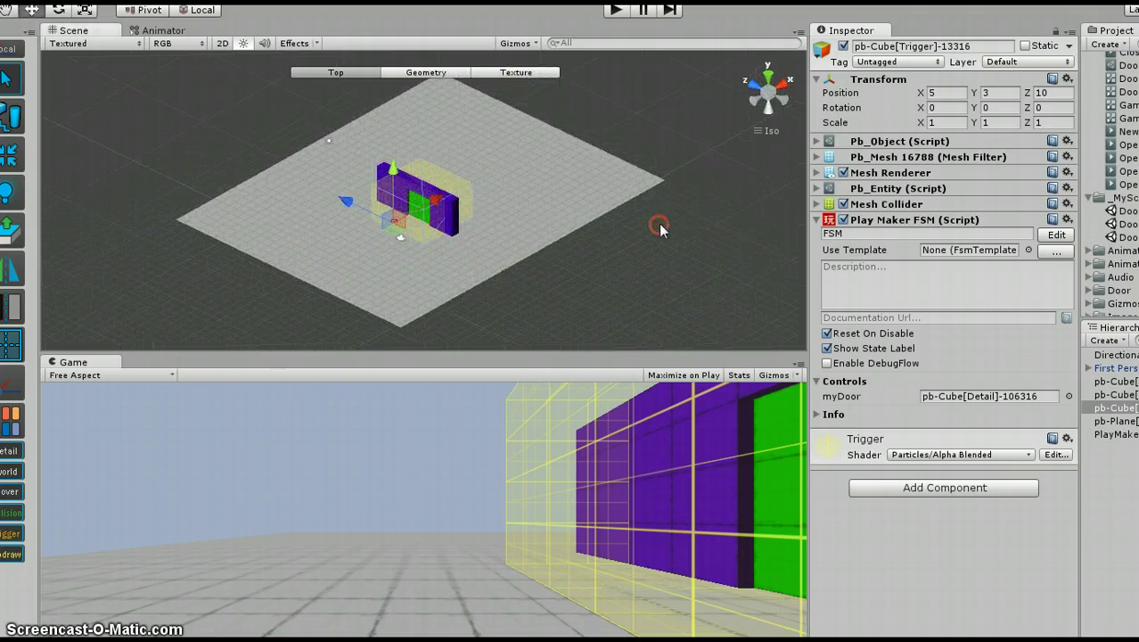
alt+right_drag(543, 247, 488, 223)
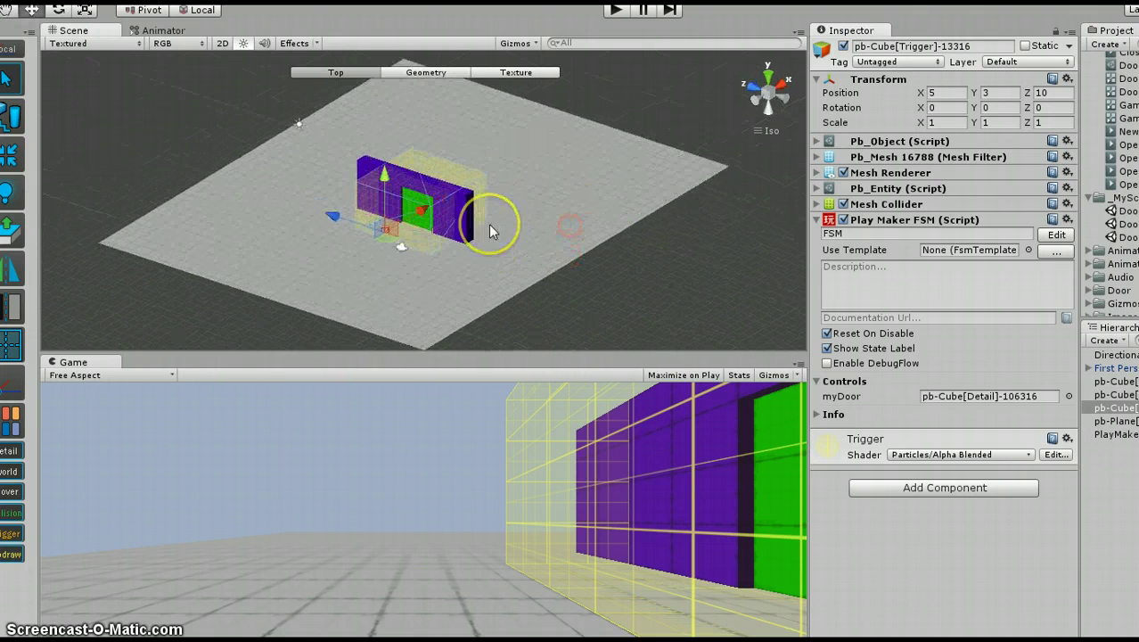
scroll(488, 224, up, 3)
mouse_move(465, 224)
mouse_down()
mouse_move(403, 185)
mouse_move(396, 193)
mouse_up()
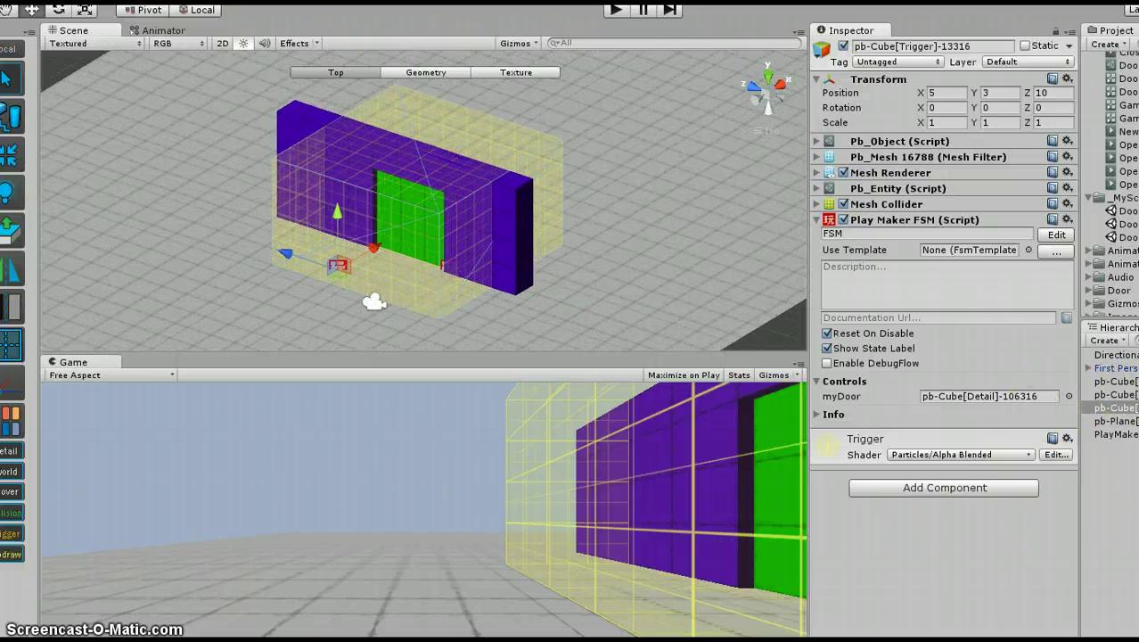
alt+drag(615, 194, 593, 198)
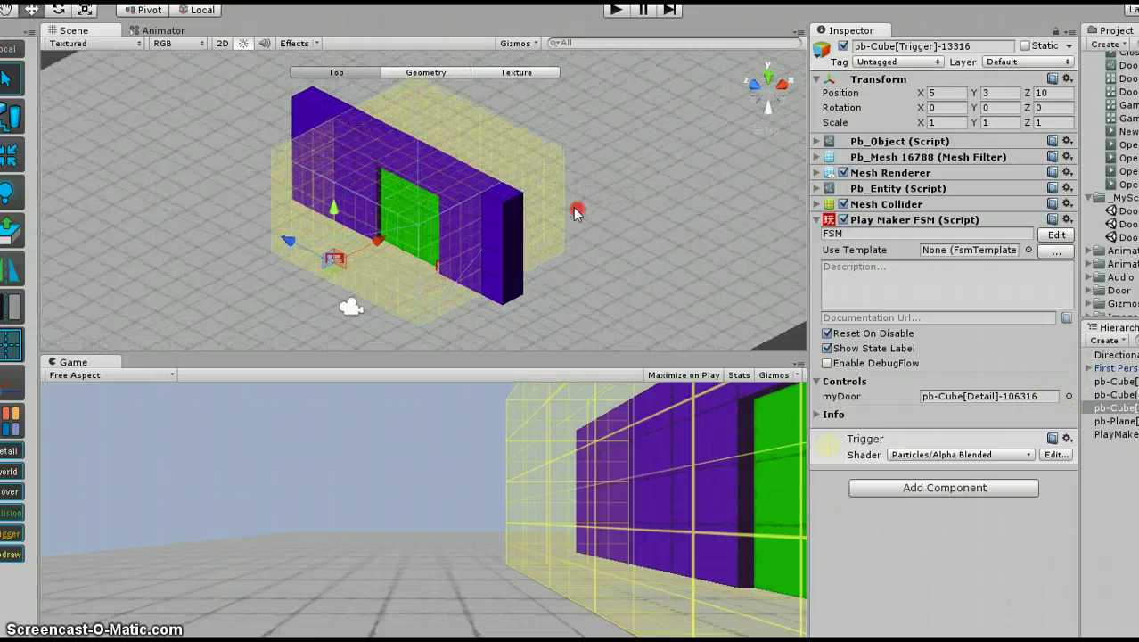
Step: Toggle ProBuilder through Geometry and Edge modes, then return to top-level object editing
click(434, 73)
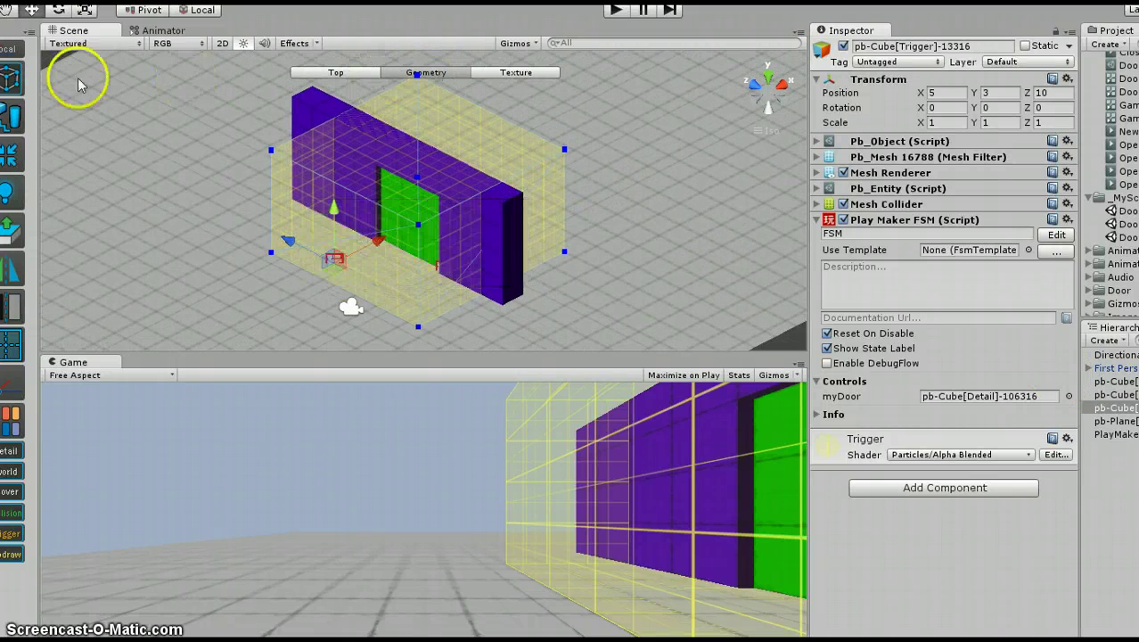
click(15, 80)
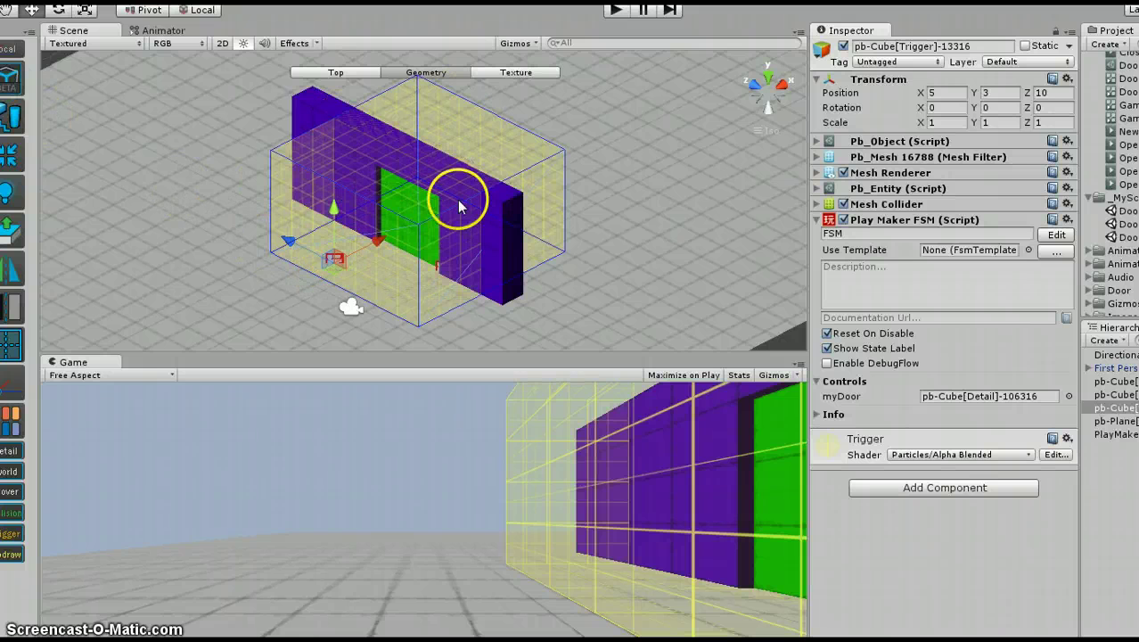
click(336, 72)
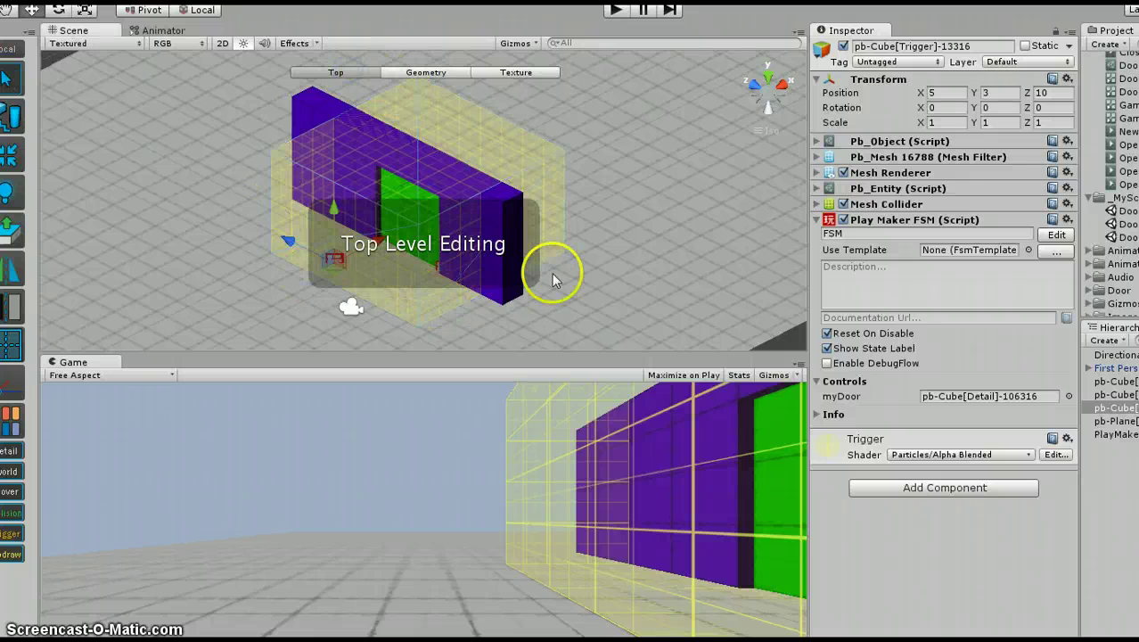
Step: Rename pb-Cube[Detail] to 'Door' and open its PlayMaker FSM past the welcome panel
click(1114, 381)
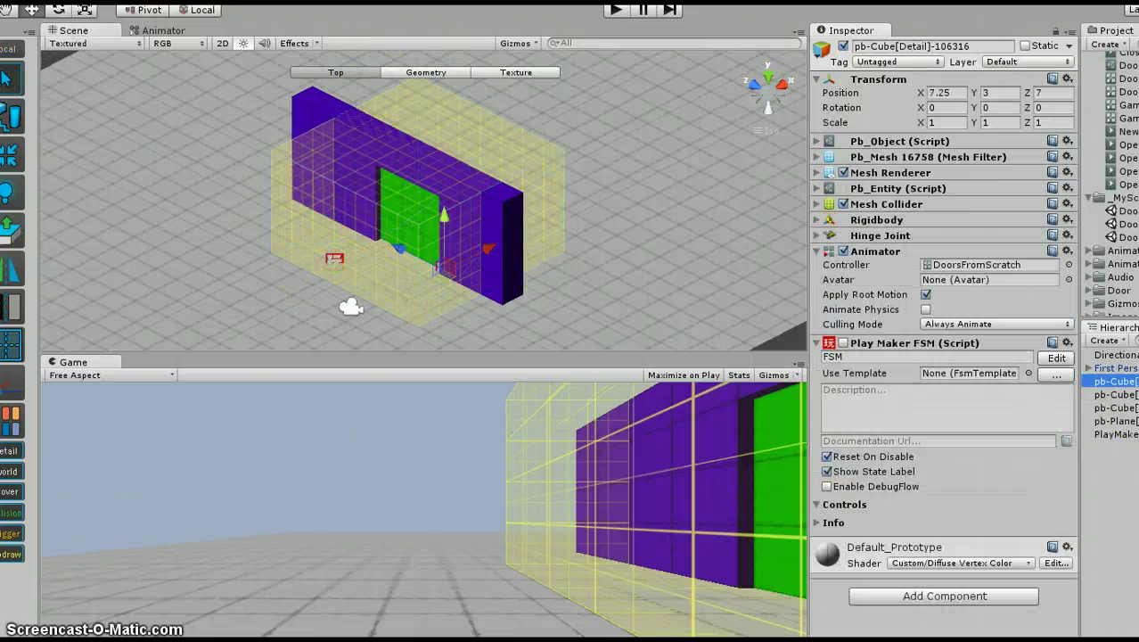
click(936, 46)
click(978, 46)
text(316)
key(Return)
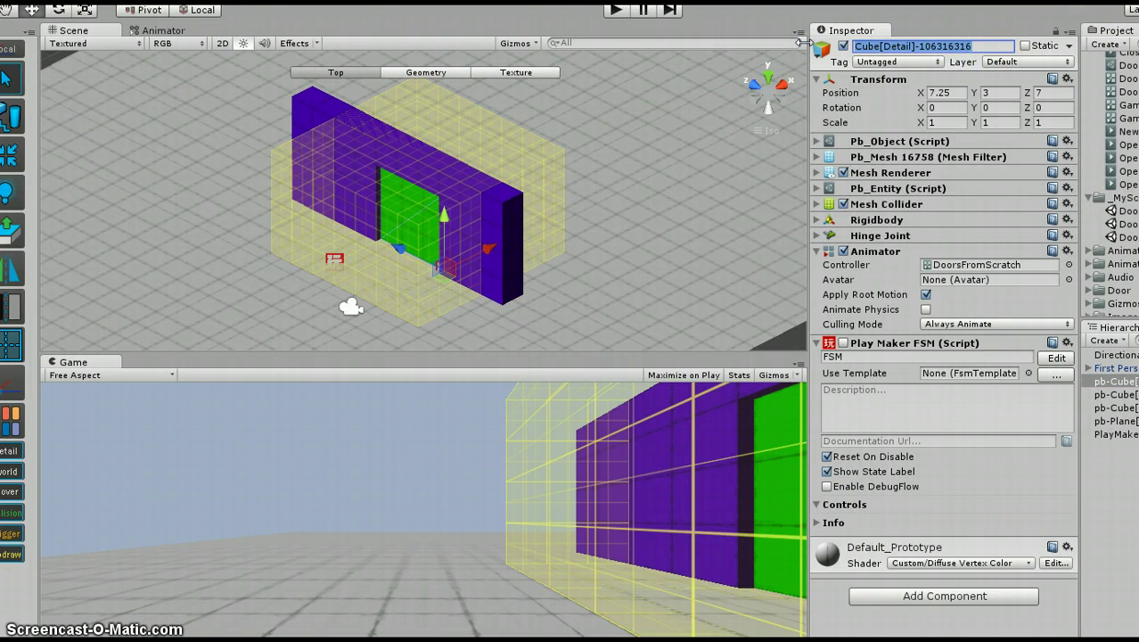
text(Door)
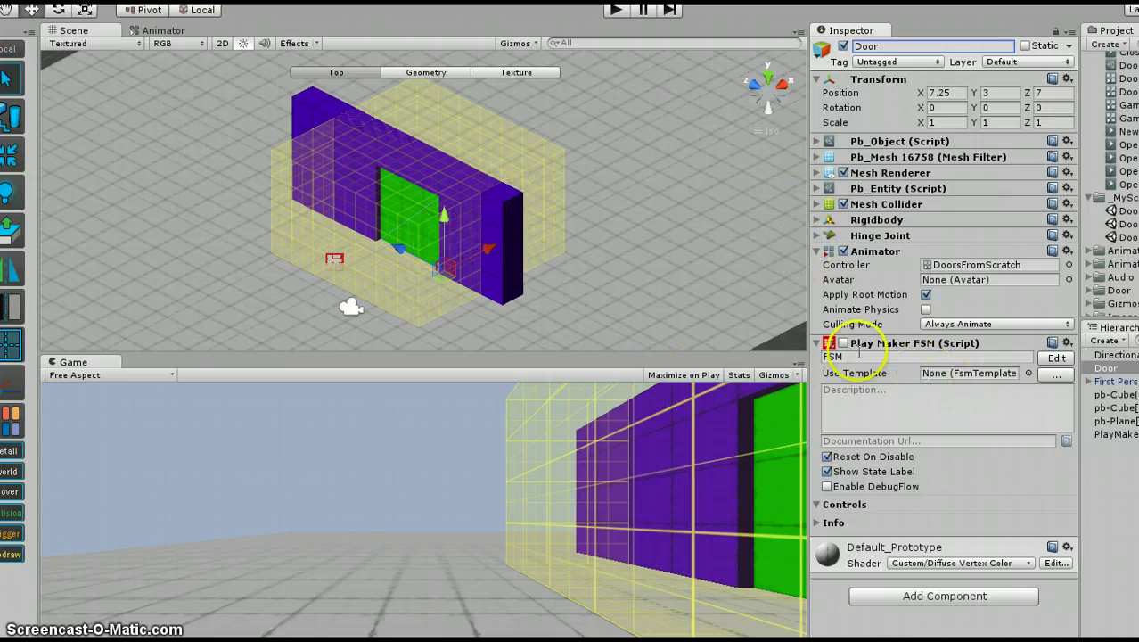
click(1054, 357)
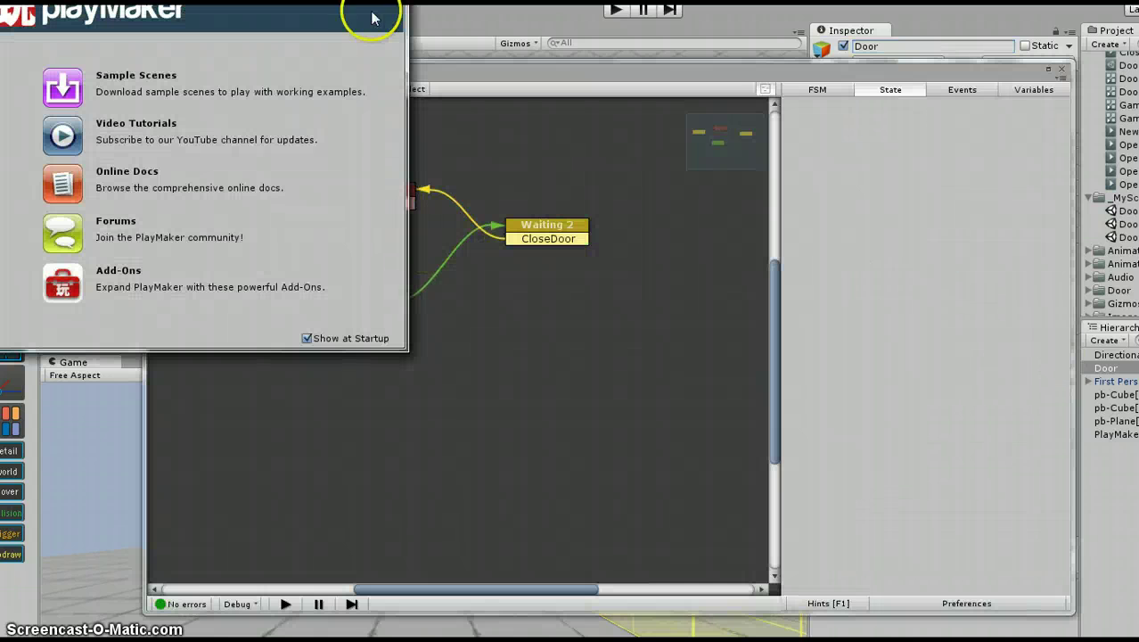
click(493, 253)
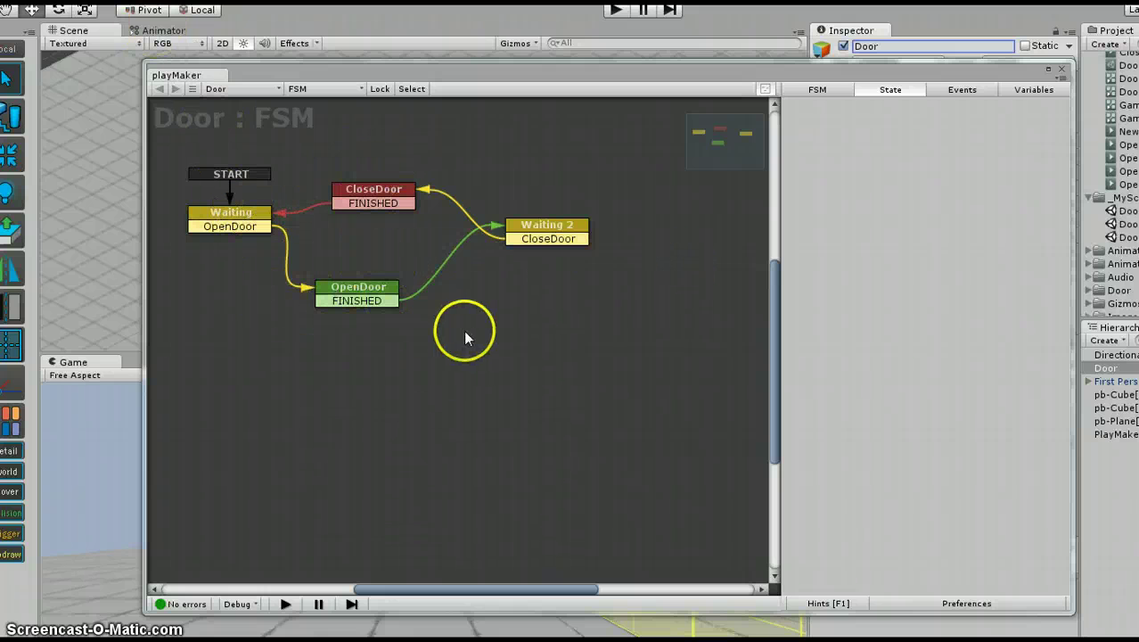
Step: Show the Animator and select the ClosedDoorFromScratch and OpenDoorFromScratch states
click(160, 30)
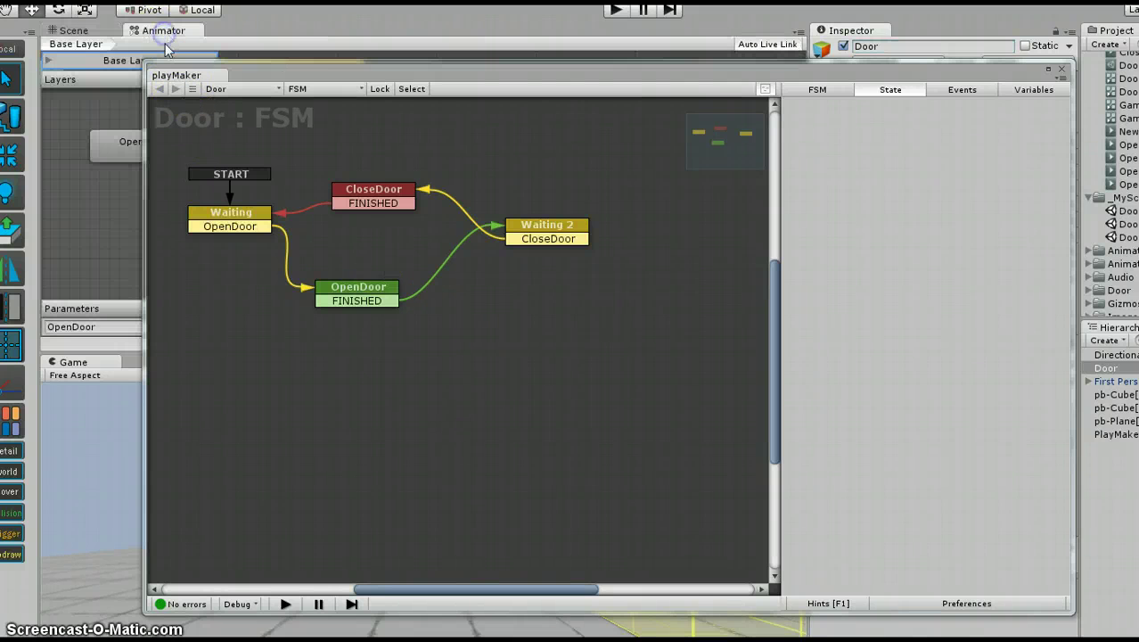
drag(330, 69, 560, 274)
click(312, 71)
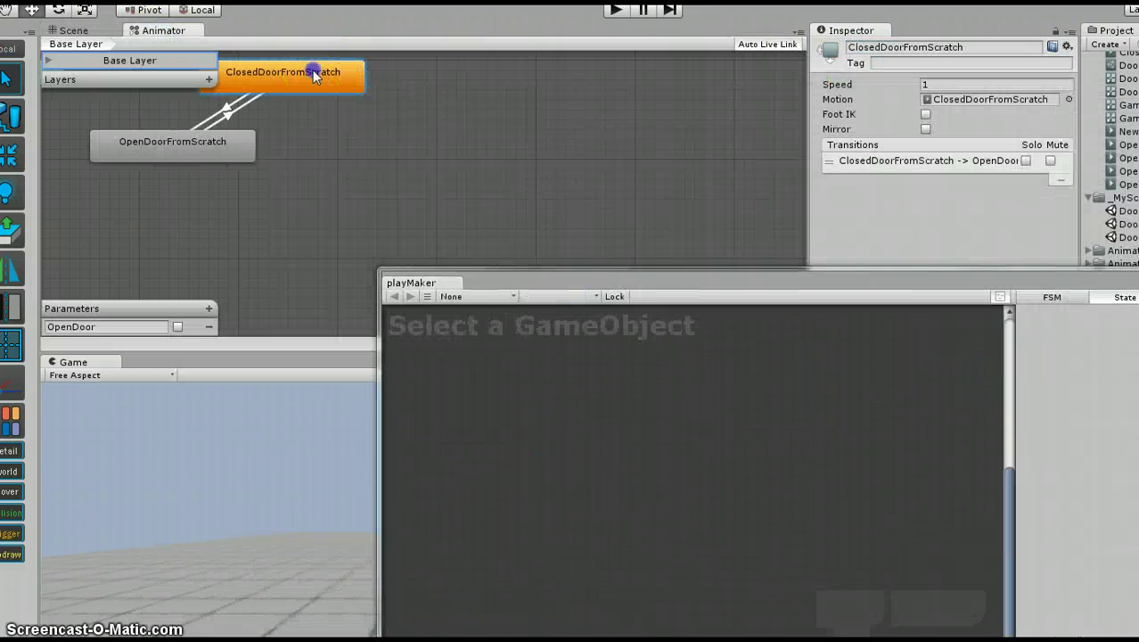
click(236, 145)
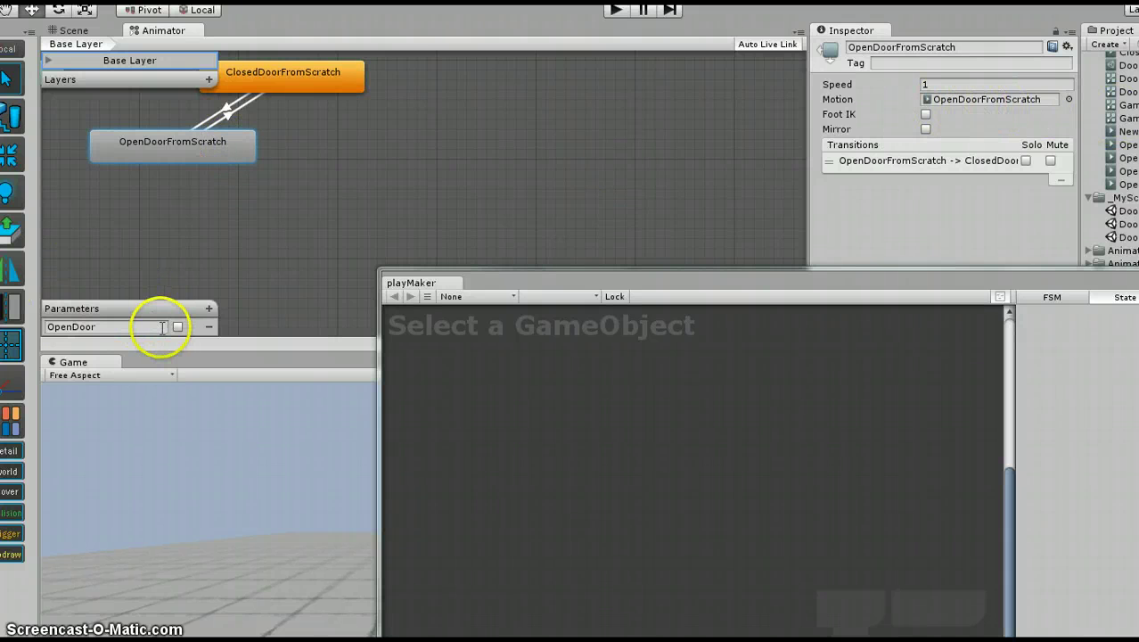
Step: Move the PlayMaker editor aside and close it
drag(858, 278, 702, 227)
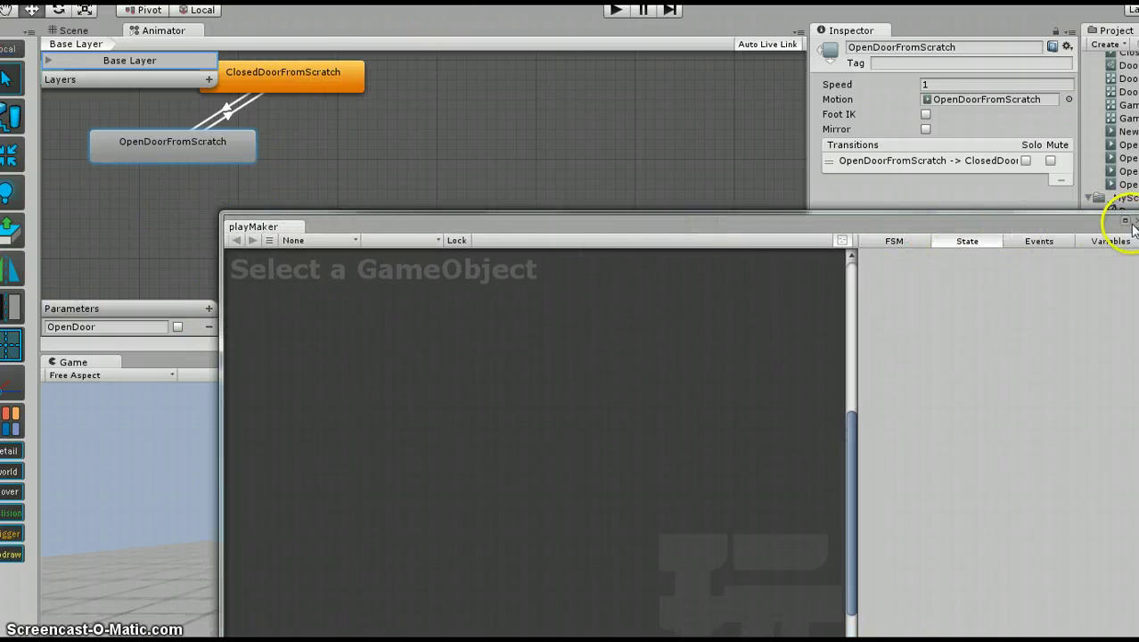
drag(1134, 223, 1052, 185)
click(1070, 183)
click(826, 441)
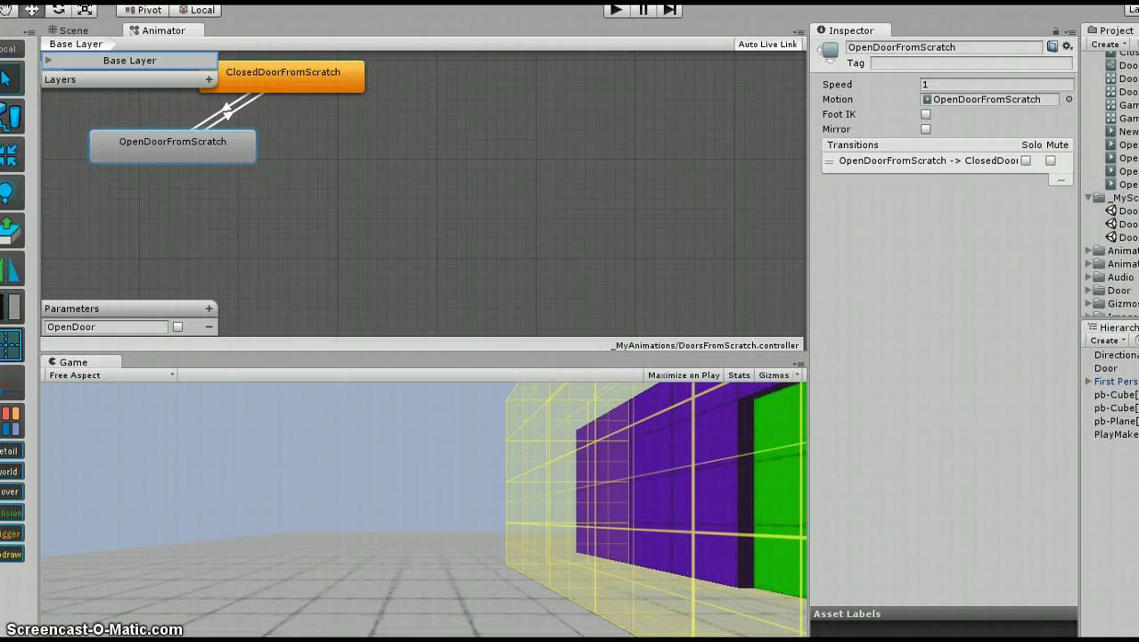
Step: Back in the Scene view, inspect Door, then reselect pb-Cube[Trigger] showing myDoor set to Door
click(1114, 407)
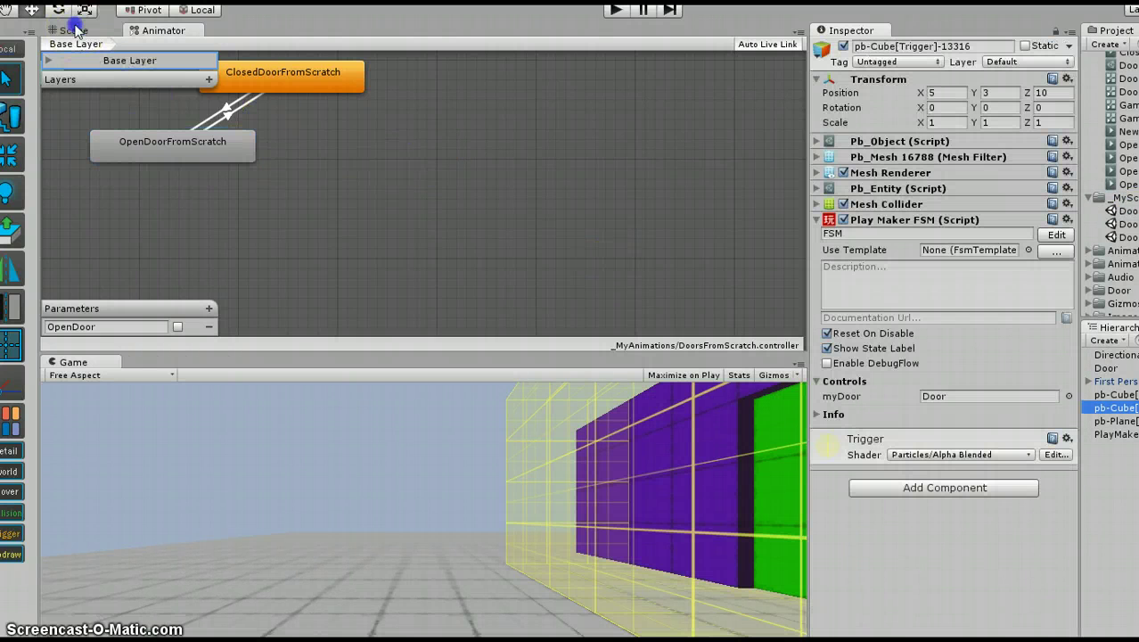
click(75, 31)
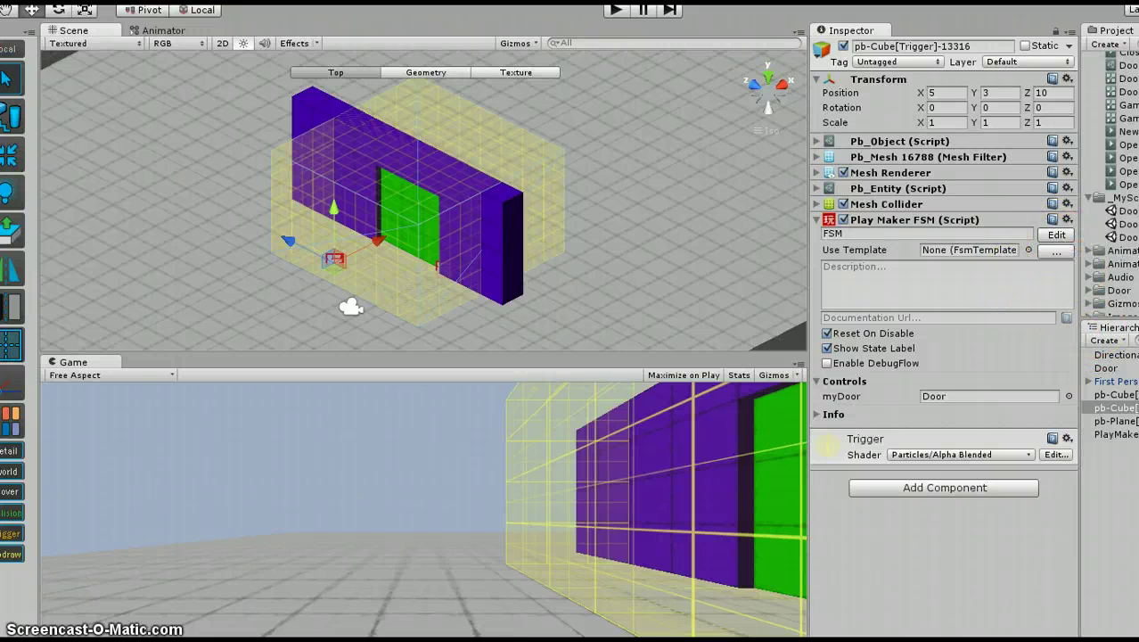
click(1105, 368)
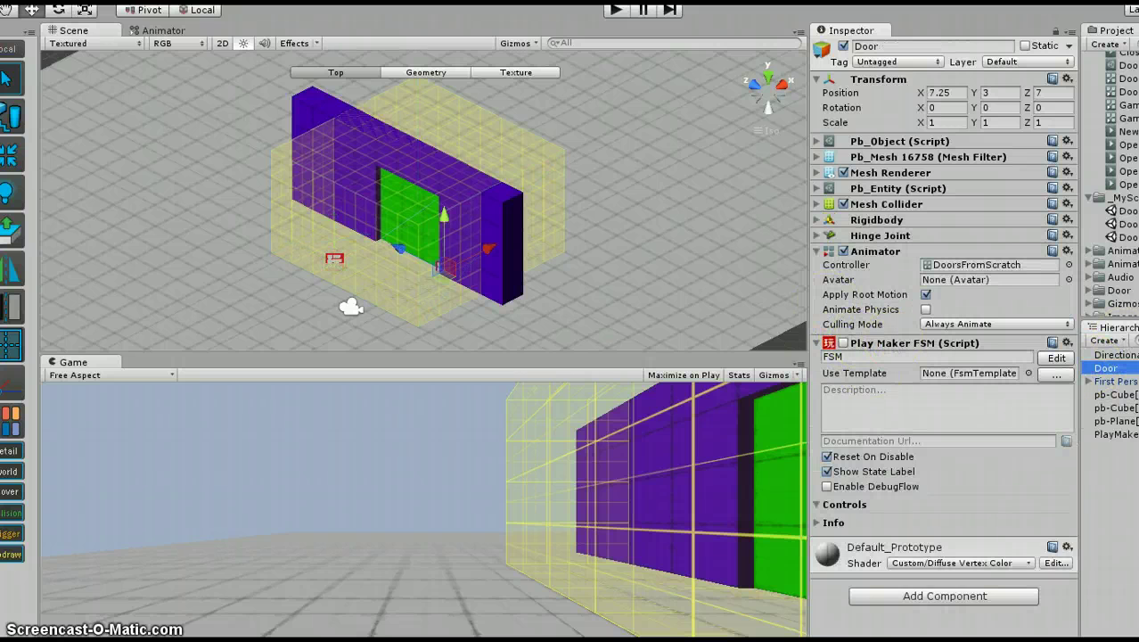
click(1114, 407)
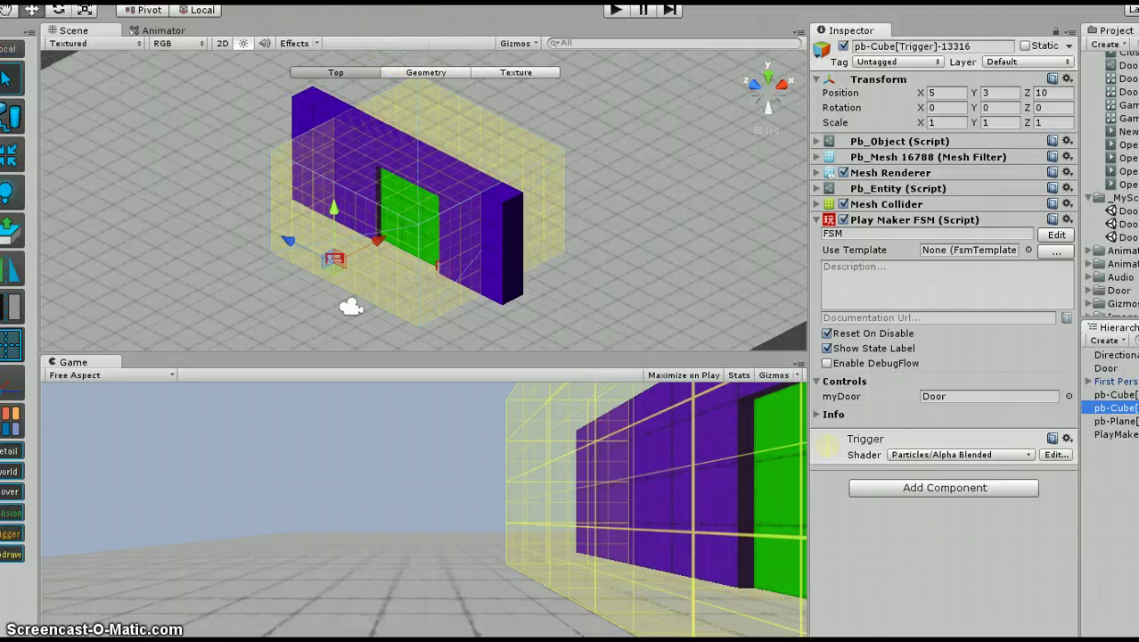
click(207, 1)
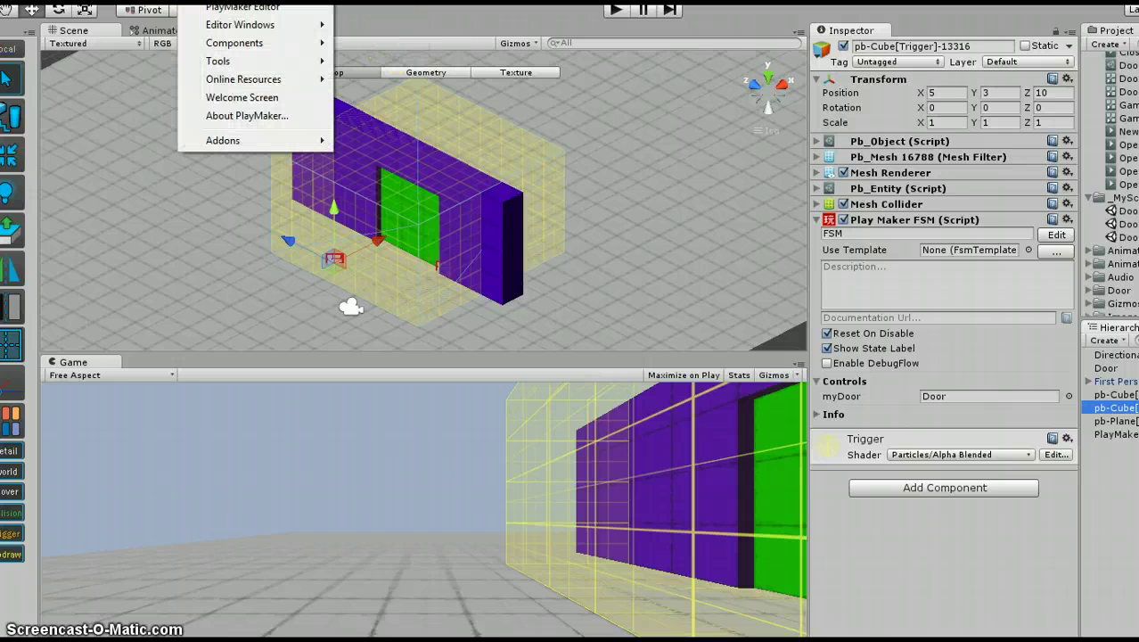
click(285, 7)
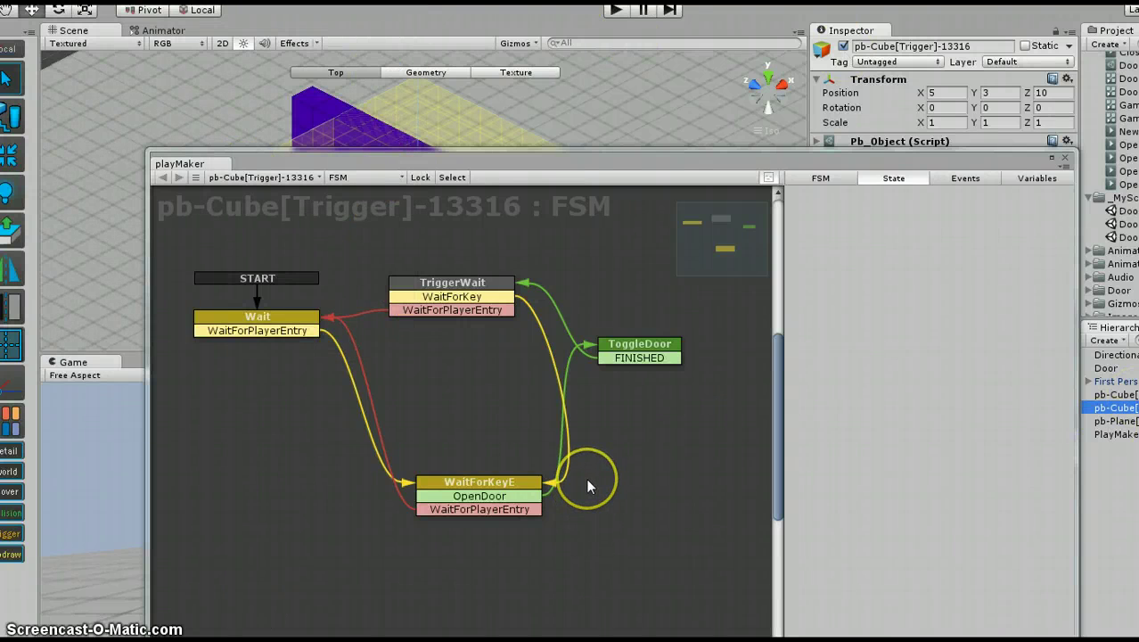
drag(670, 167, 663, 60)
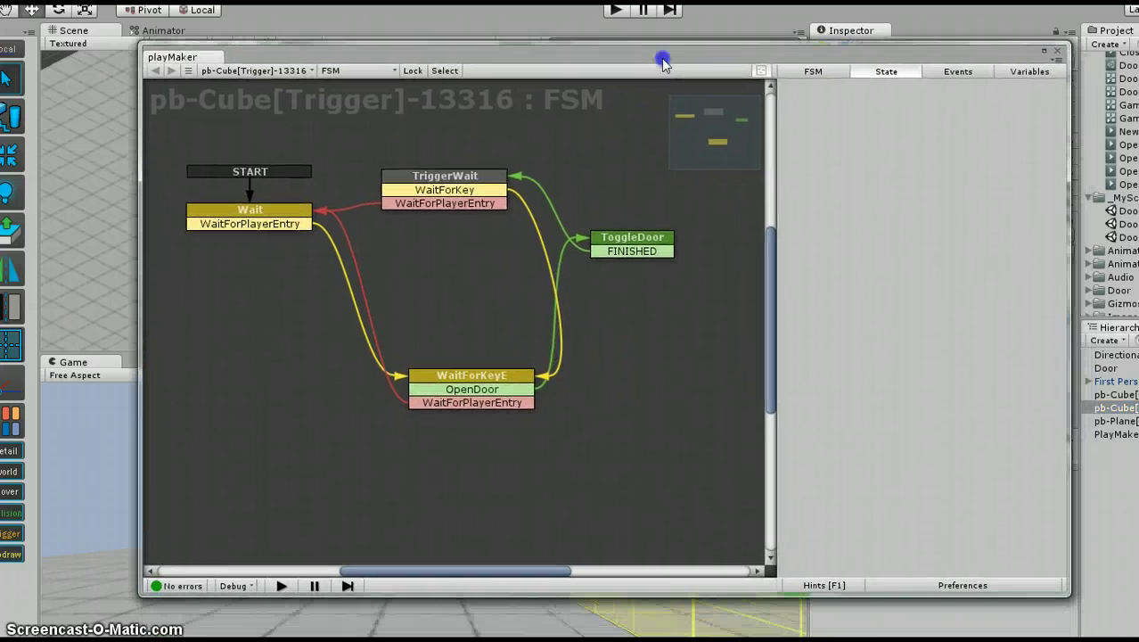
click(292, 214)
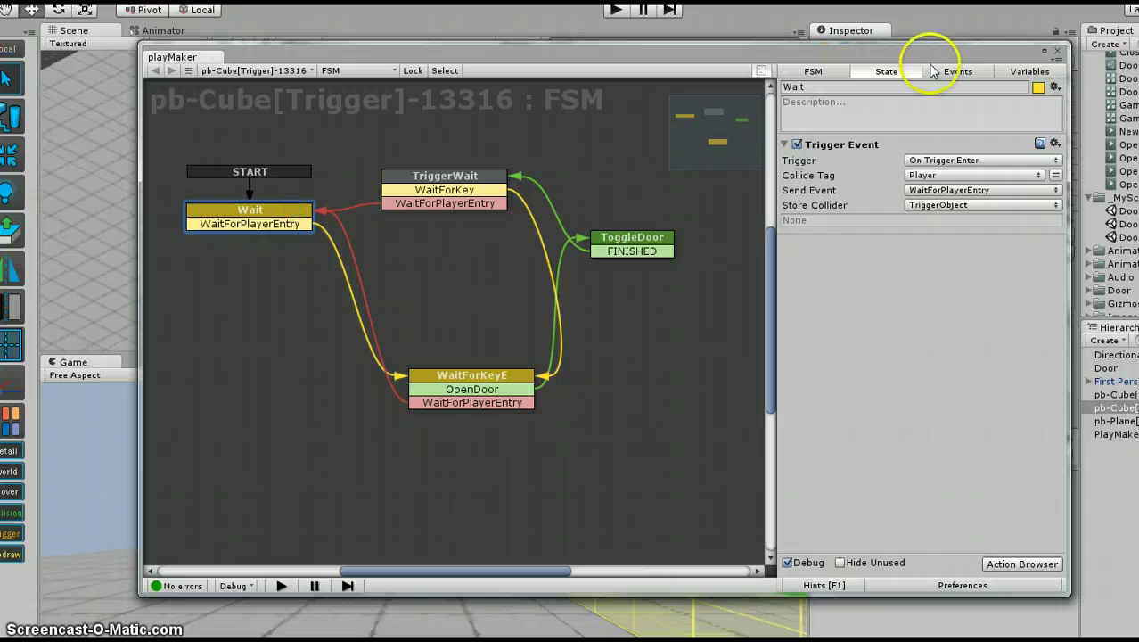
click(1029, 71)
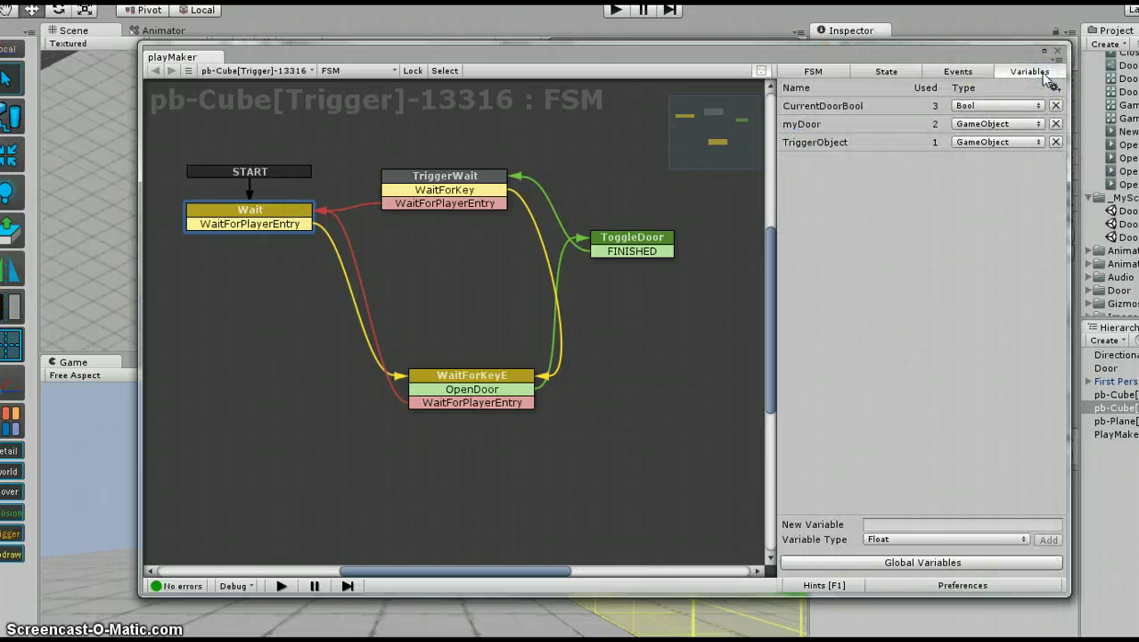
click(854, 109)
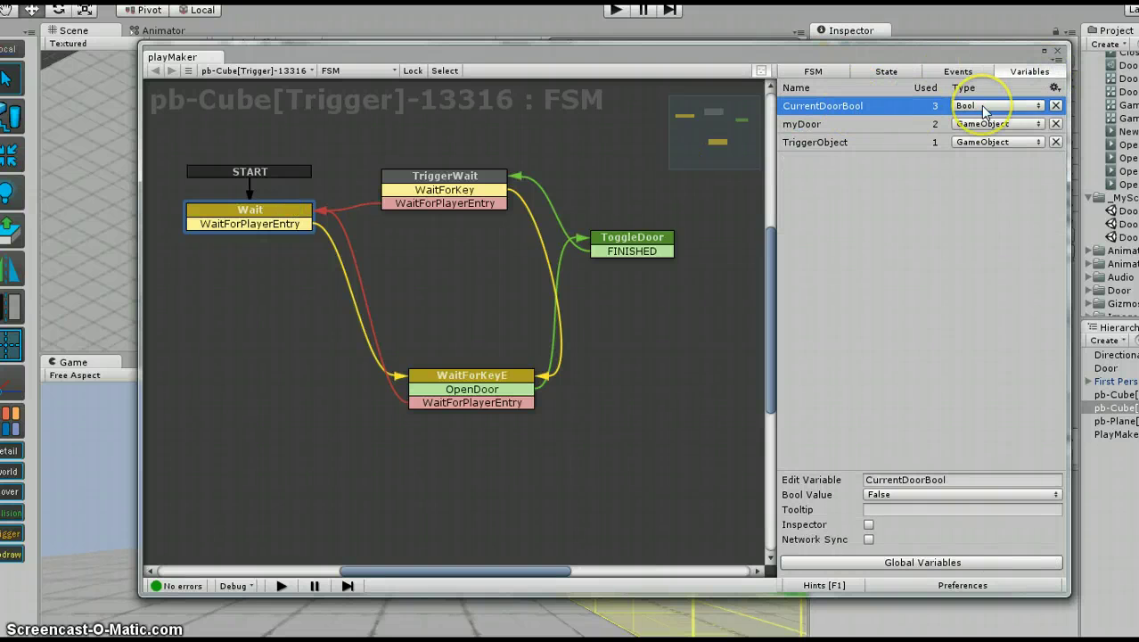
click(956, 376)
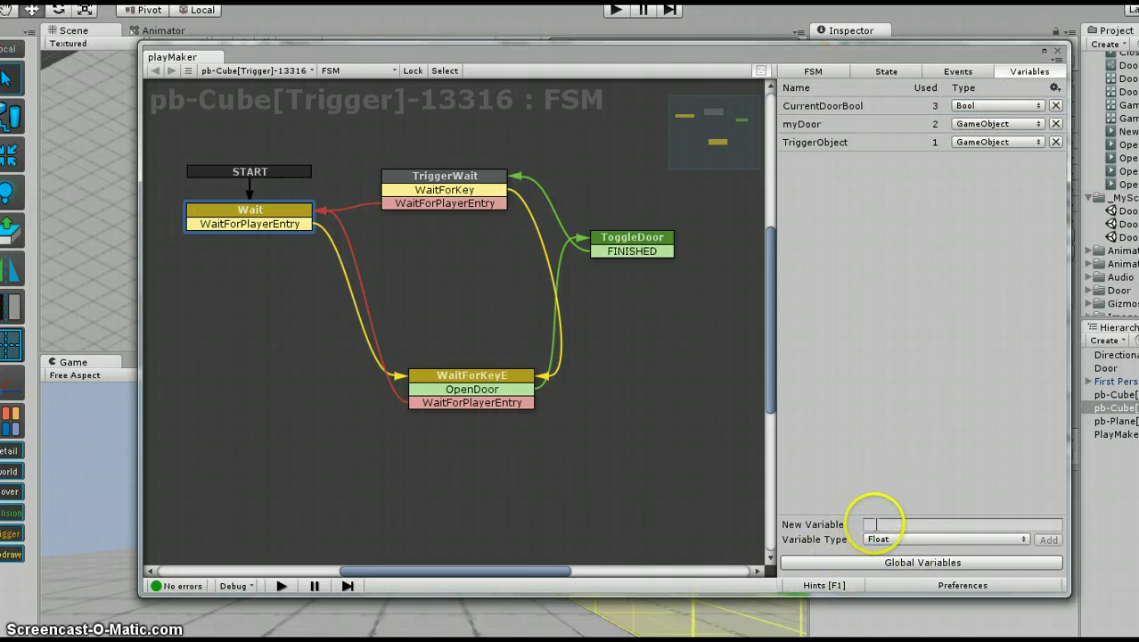
click(928, 524)
click(989, 539)
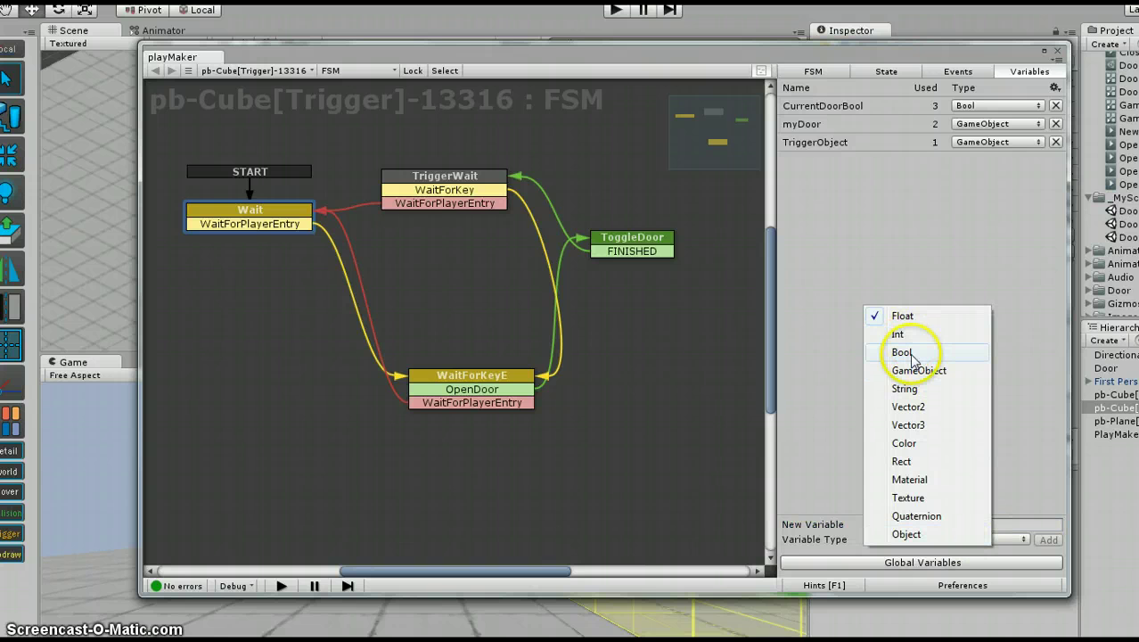
click(1007, 257)
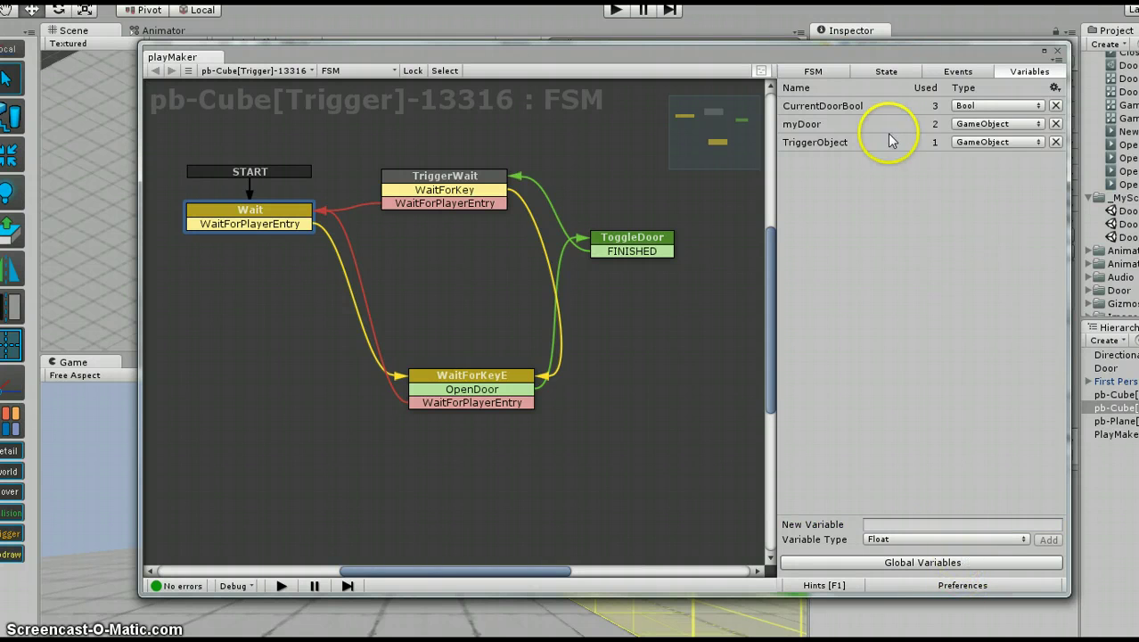
click(853, 125)
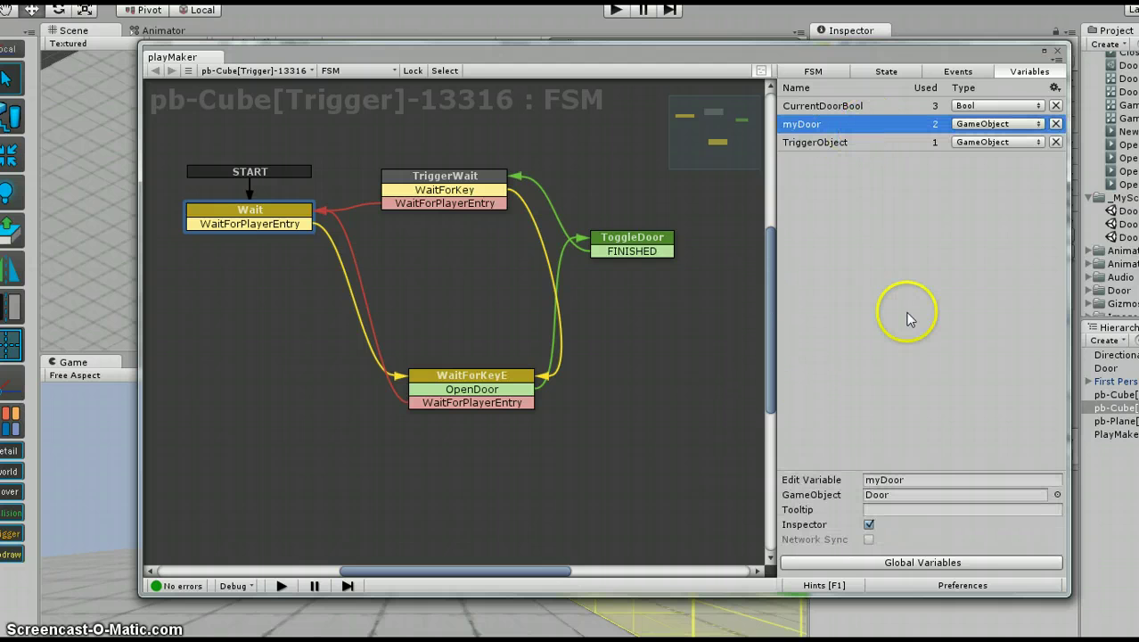
click(833, 144)
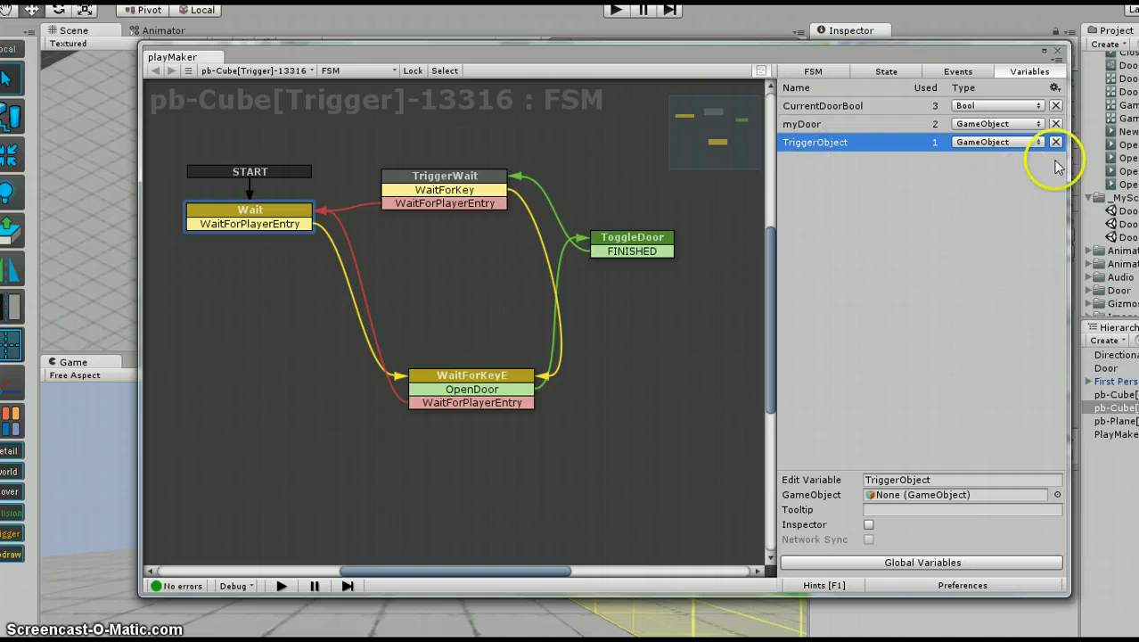
click(895, 236)
click(829, 125)
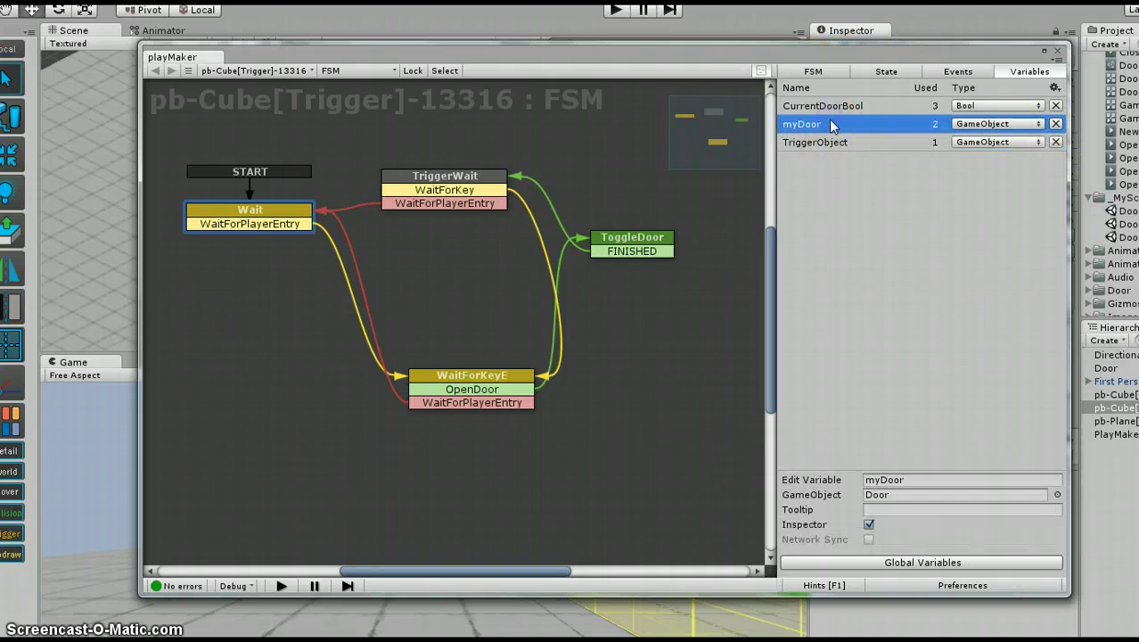
click(880, 299)
click(879, 539)
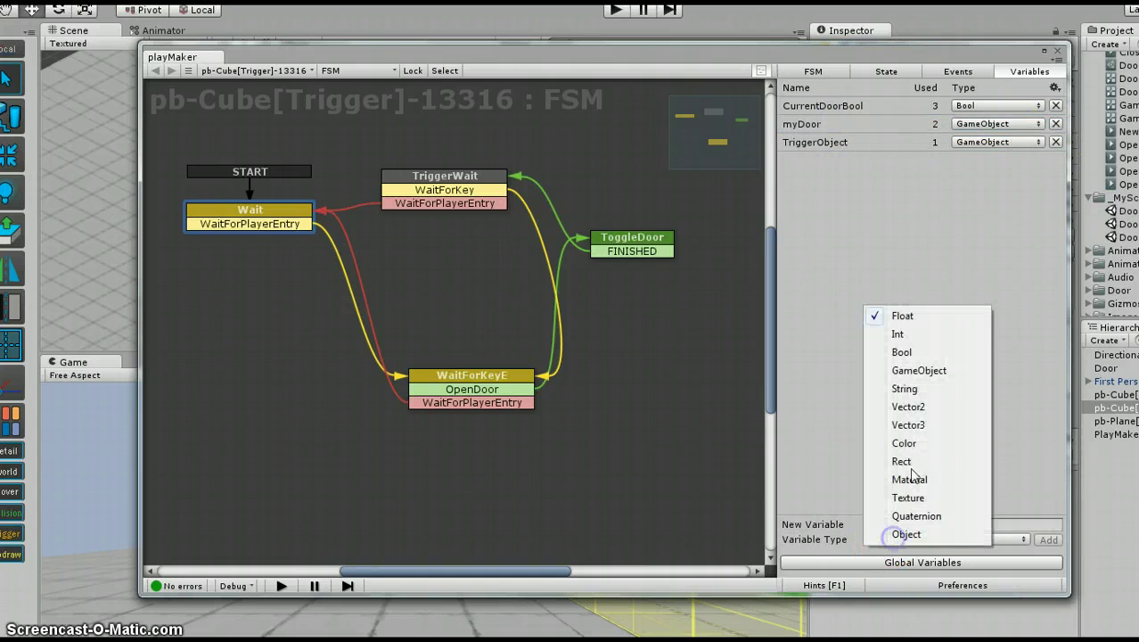
click(918, 370)
click(902, 524)
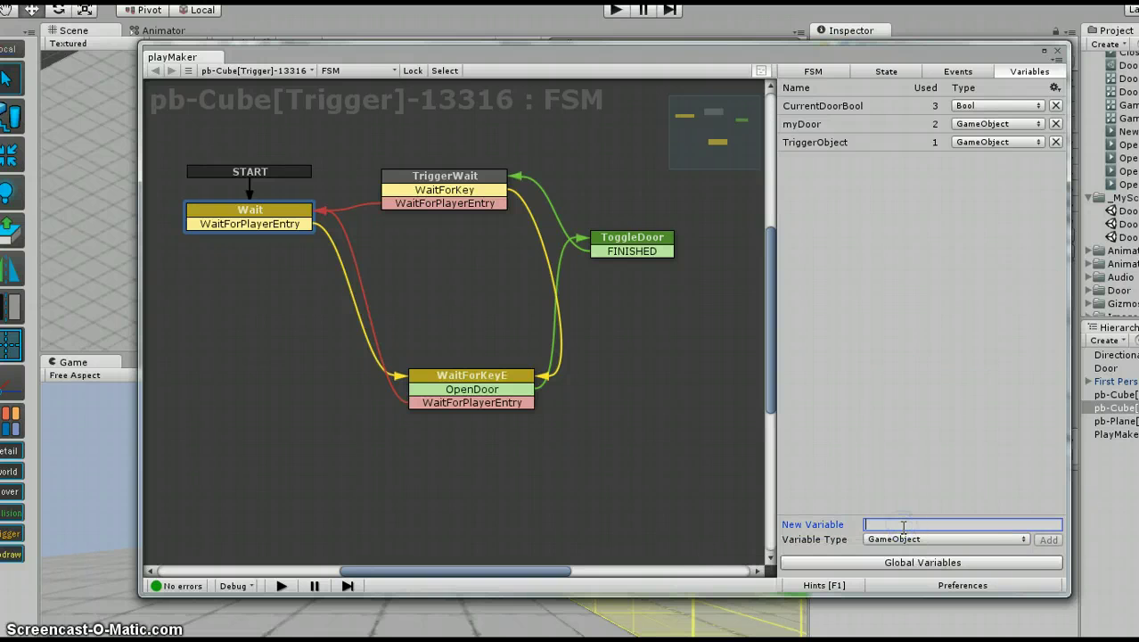
text(myDooris)
key(Return)
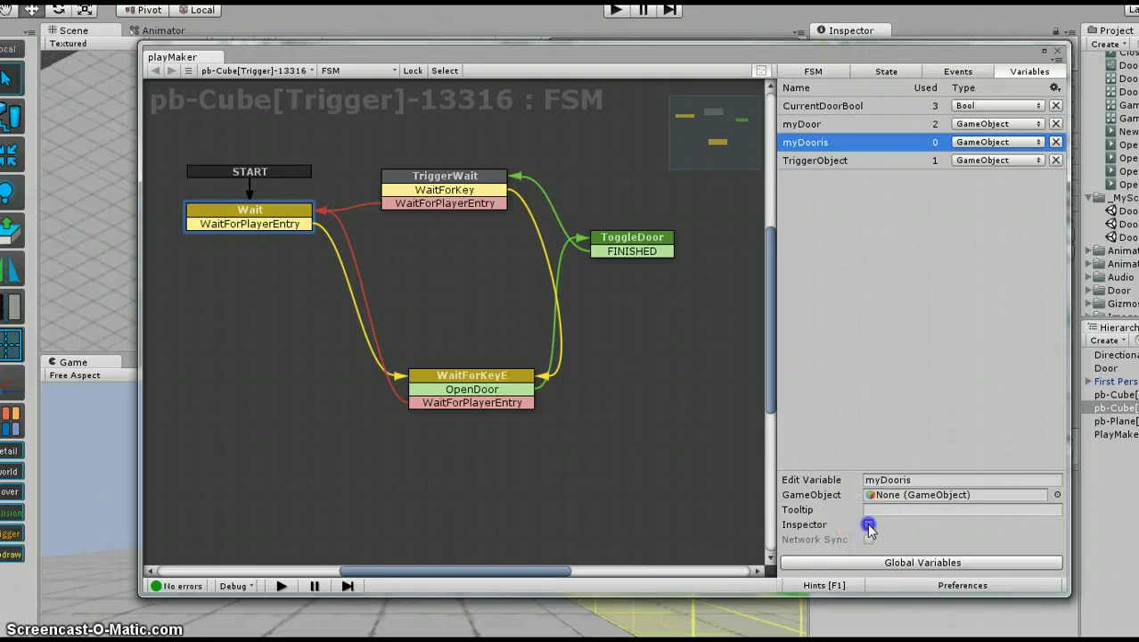
click(869, 526)
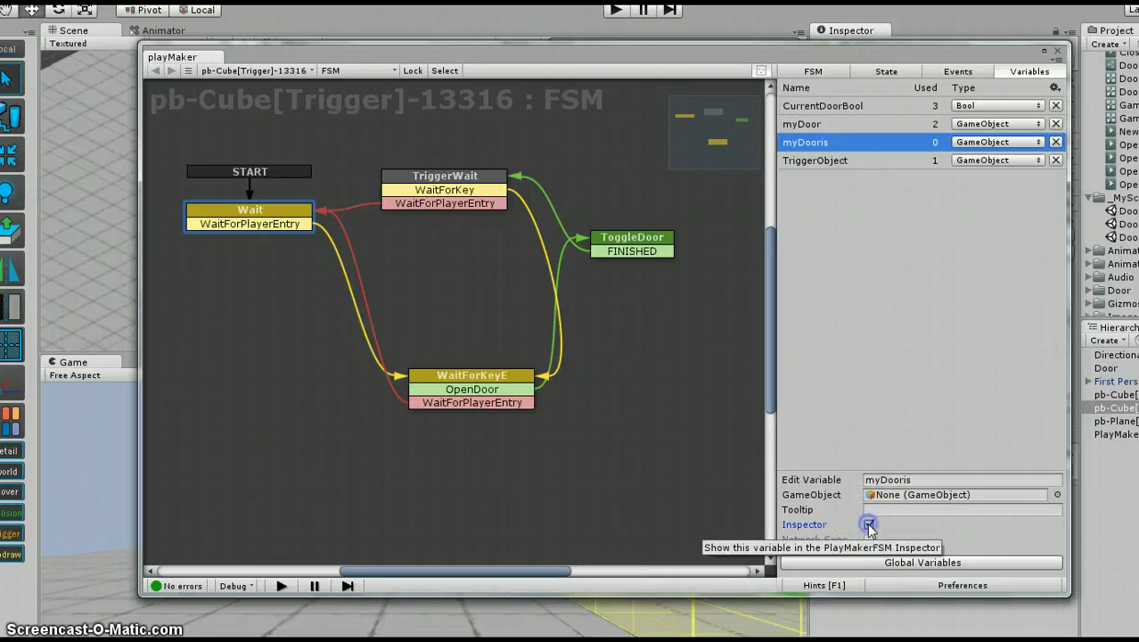
click(1055, 142)
click(802, 124)
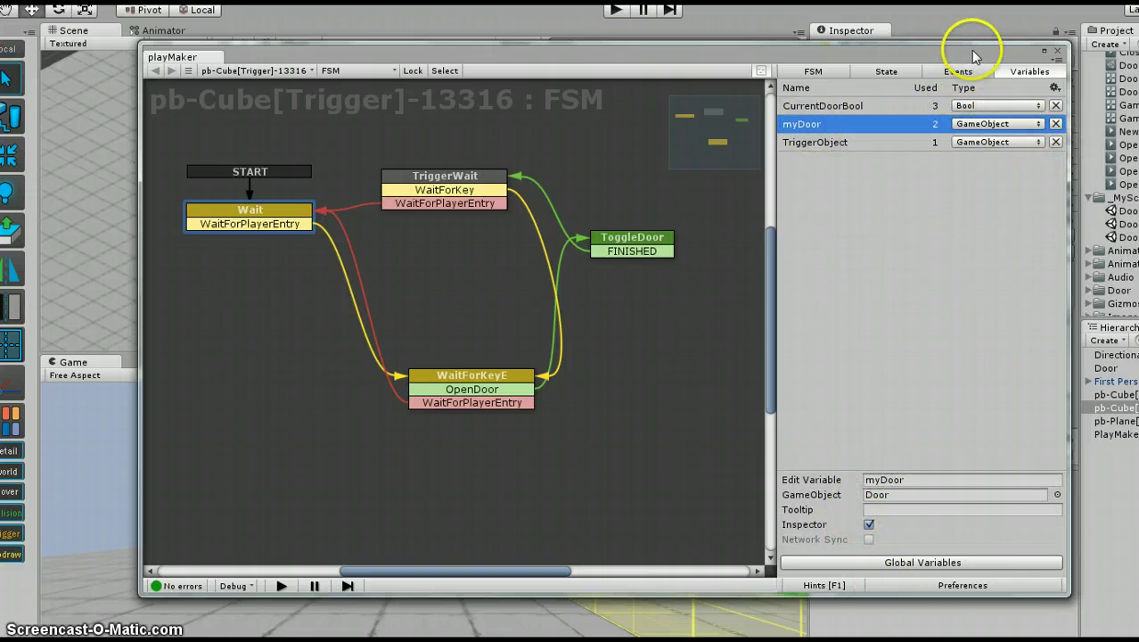
mouse_move(966, 59)
mouse_down()
mouse_move(571, 116)
mouse_move(565, 177)
mouse_up()
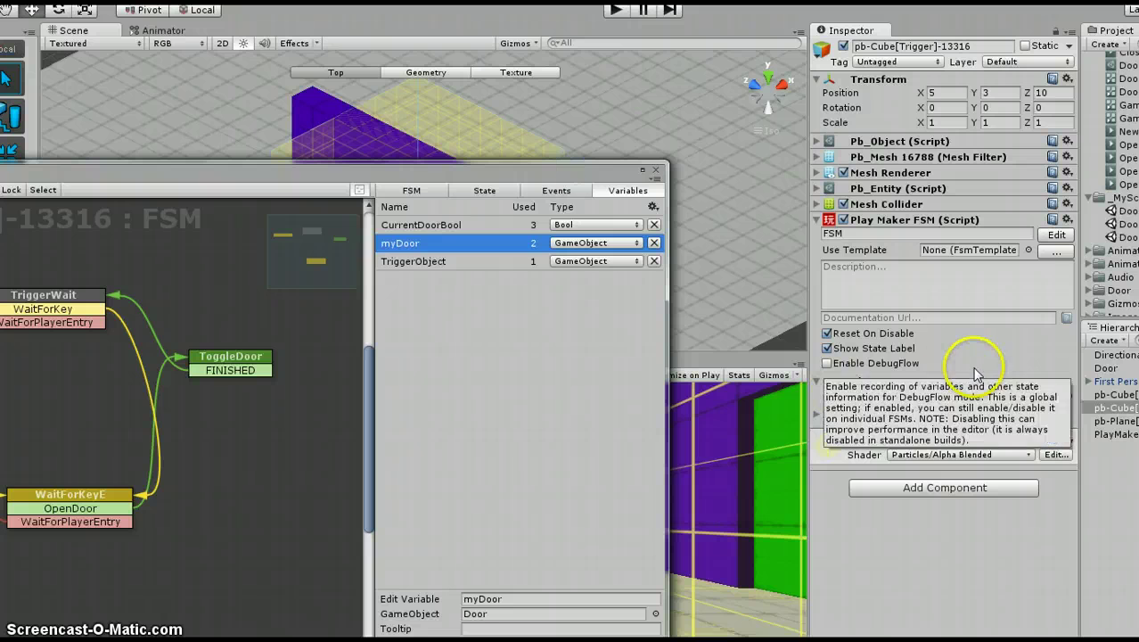
click(1114, 408)
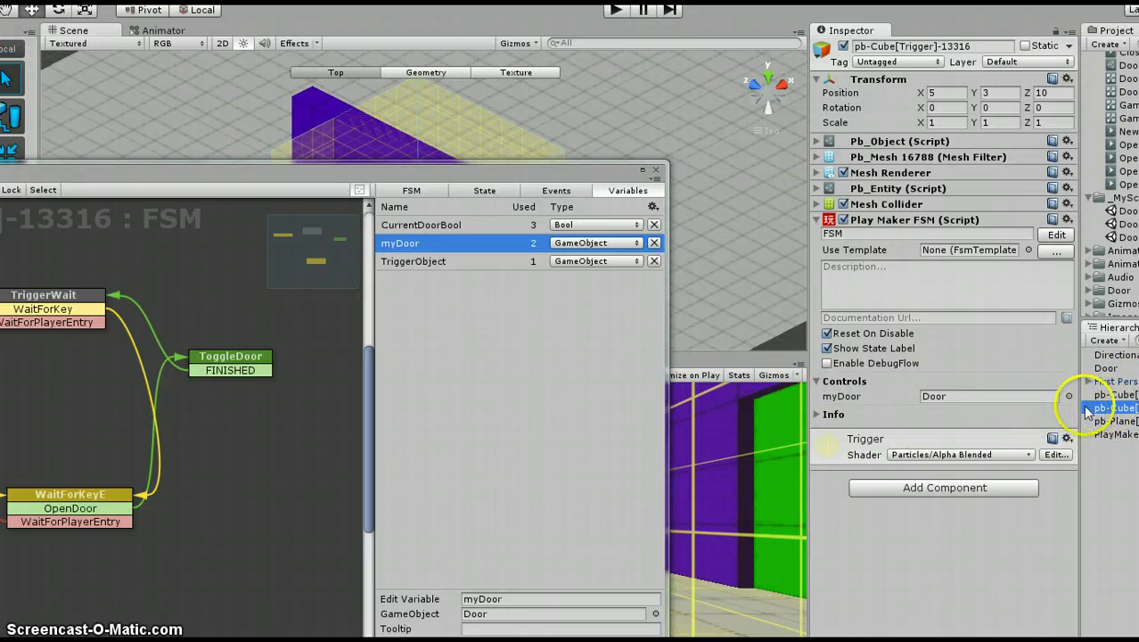
click(1103, 369)
drag(1104, 369, 948, 395)
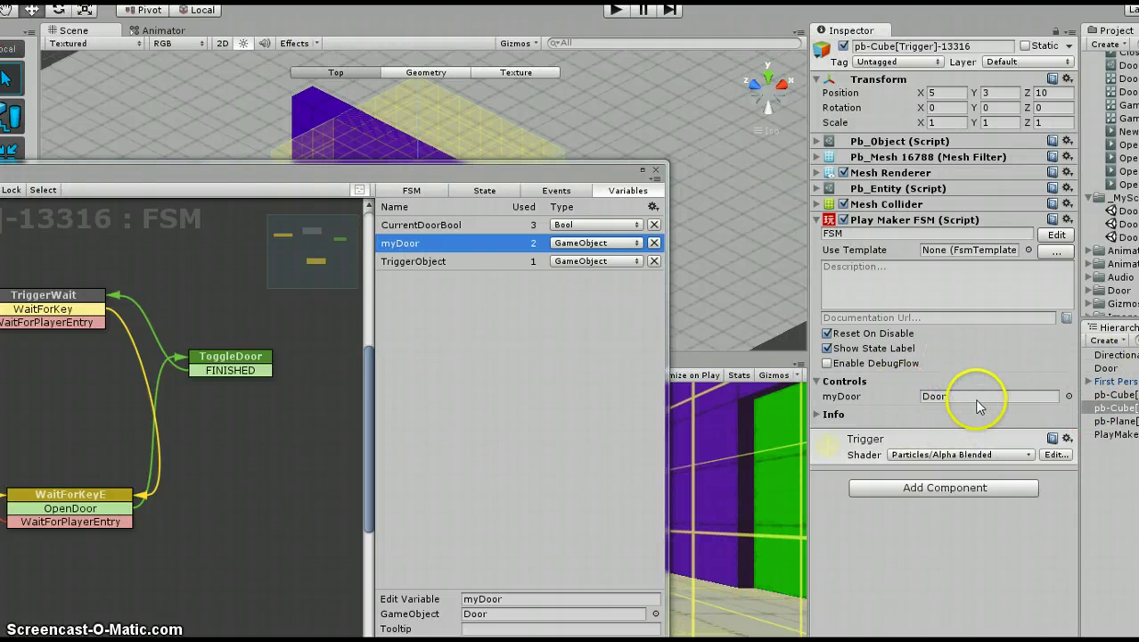
drag(506, 173, 894, 57)
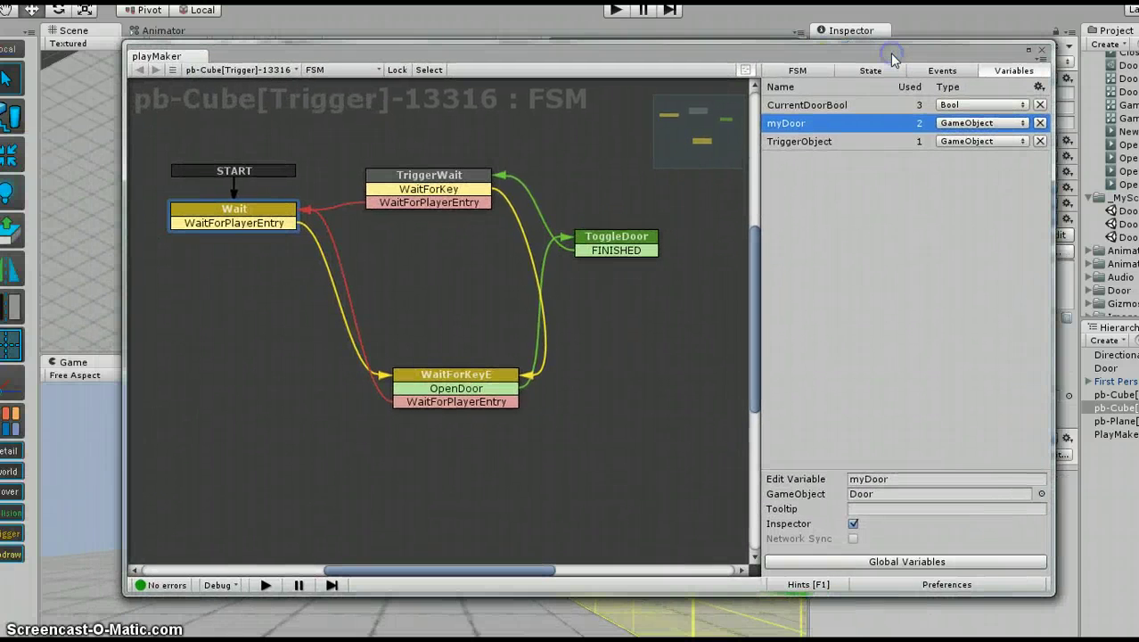
click(894, 417)
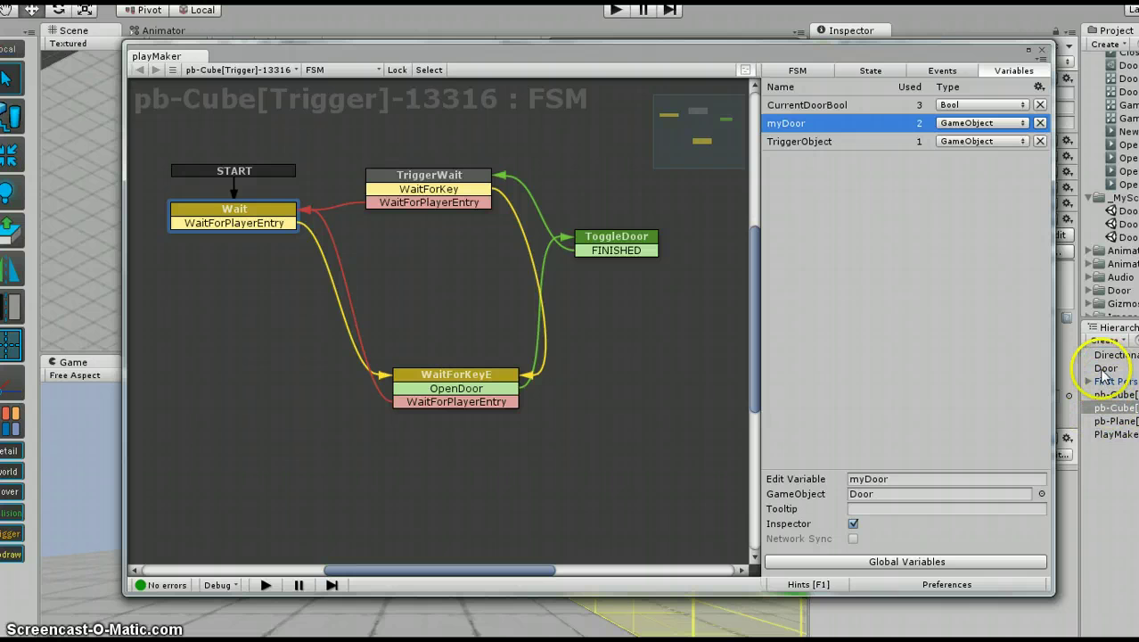
click(256, 219)
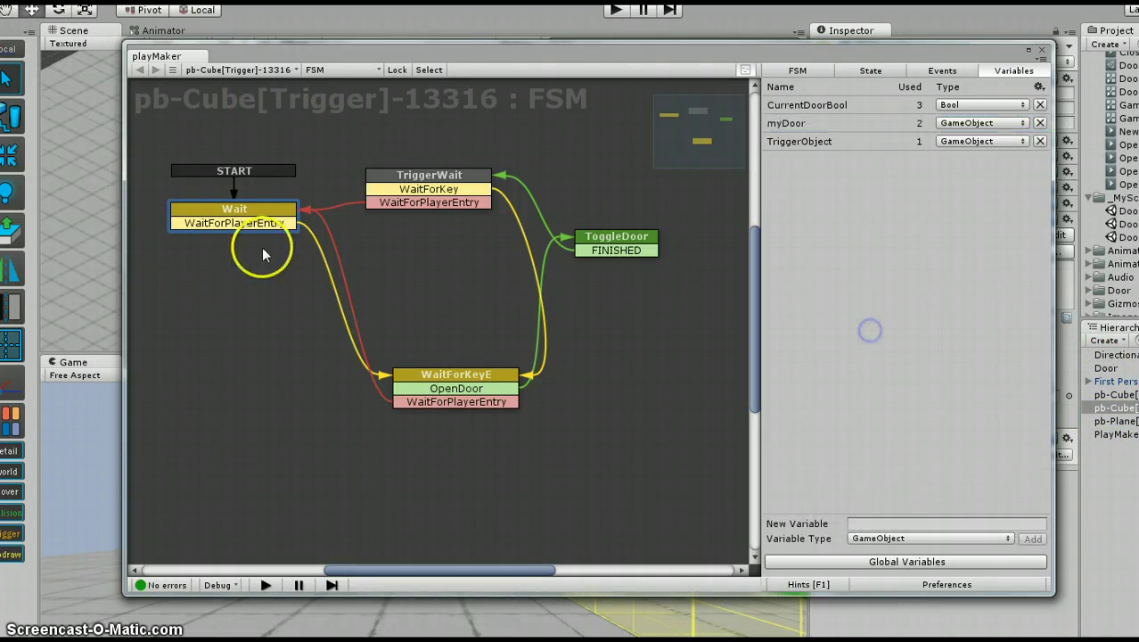
click(980, 565)
click(356, 114)
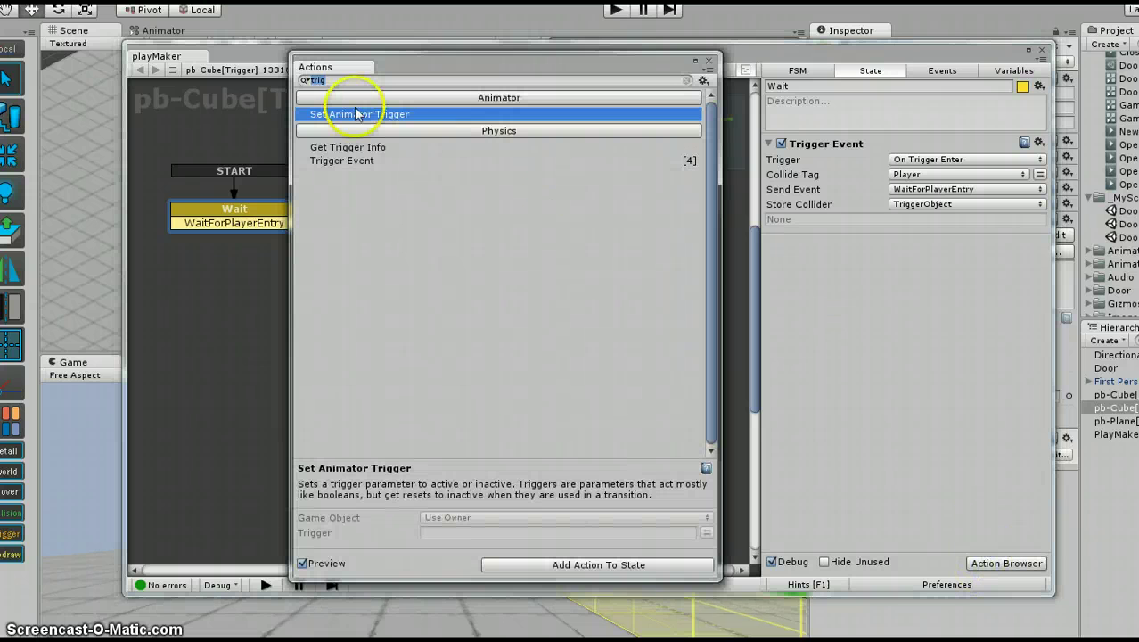
text(pare)
click(352, 115)
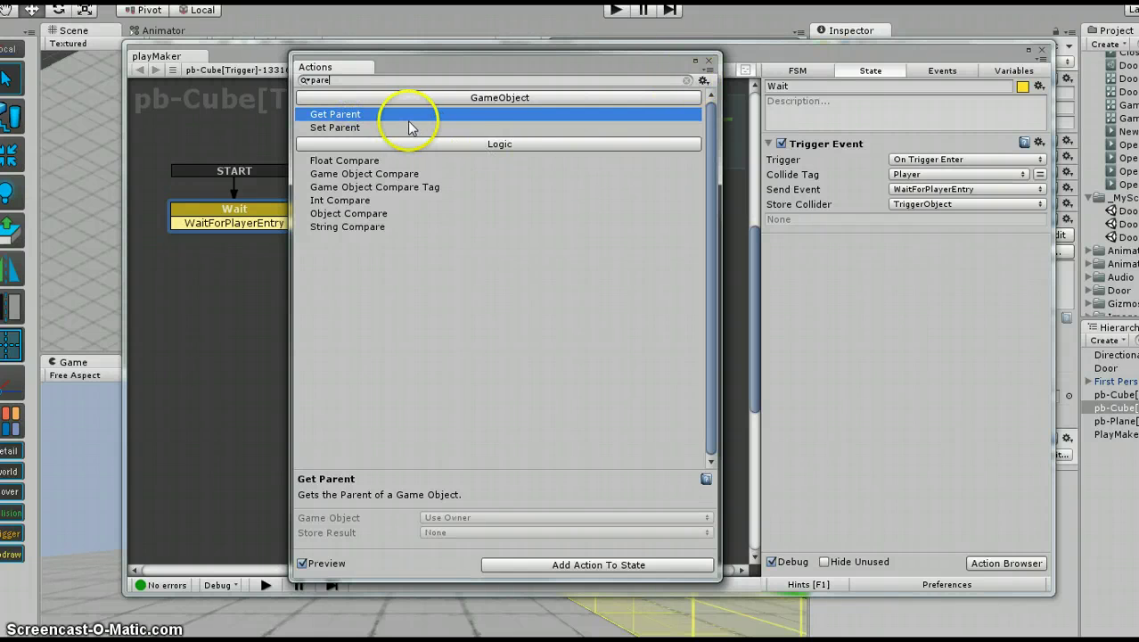
double_click(356, 116)
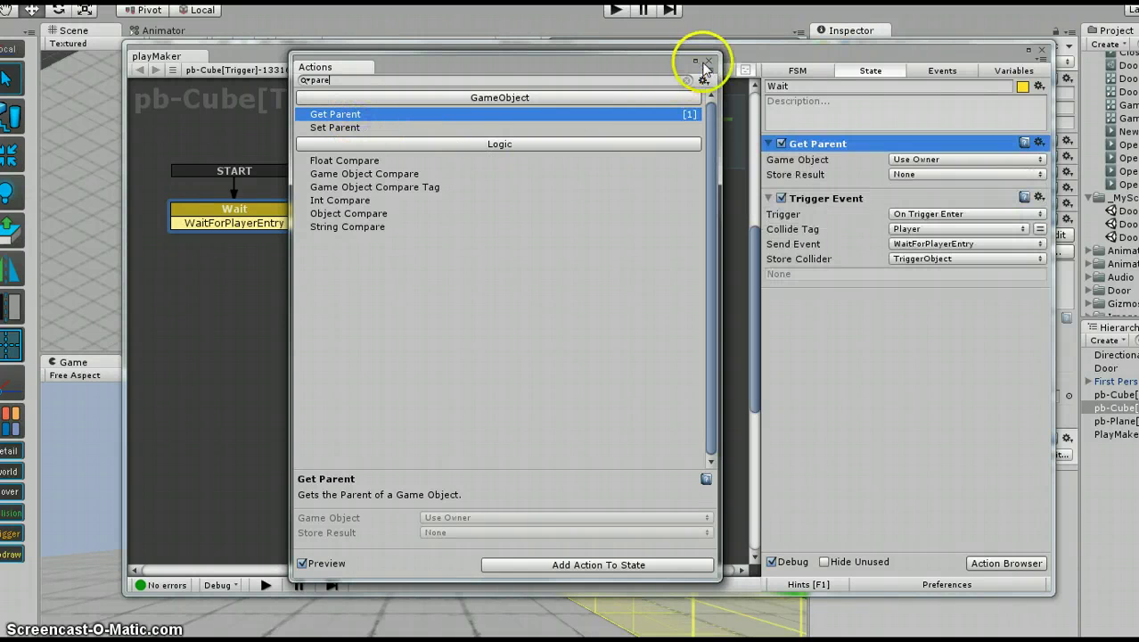
click(709, 61)
click(922, 158)
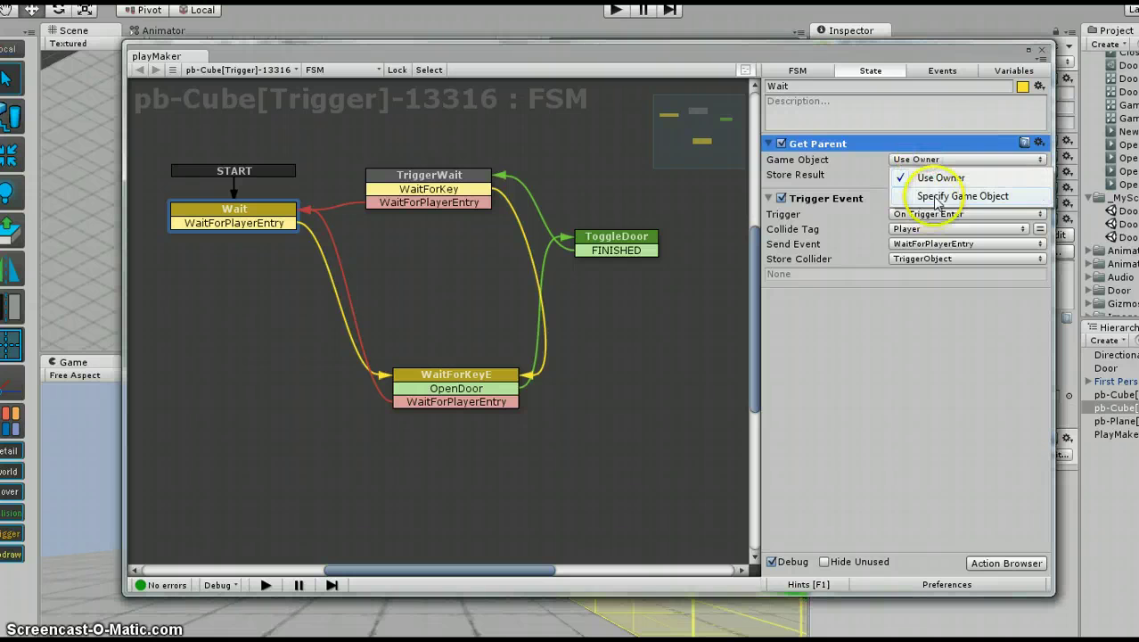
click(926, 177)
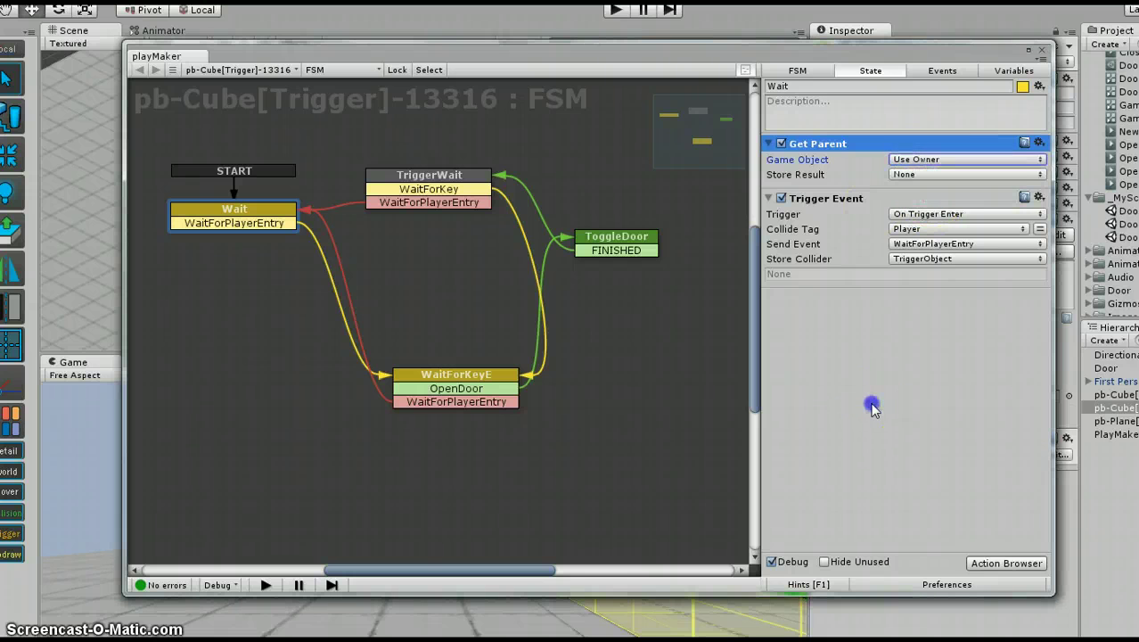
click(918, 175)
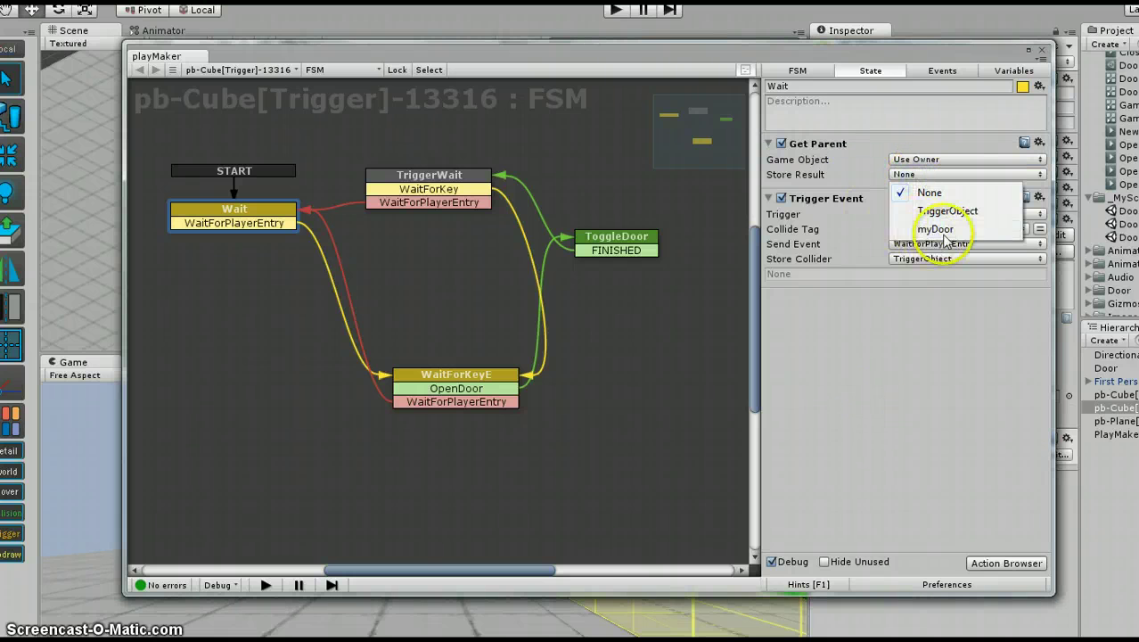
click(883, 328)
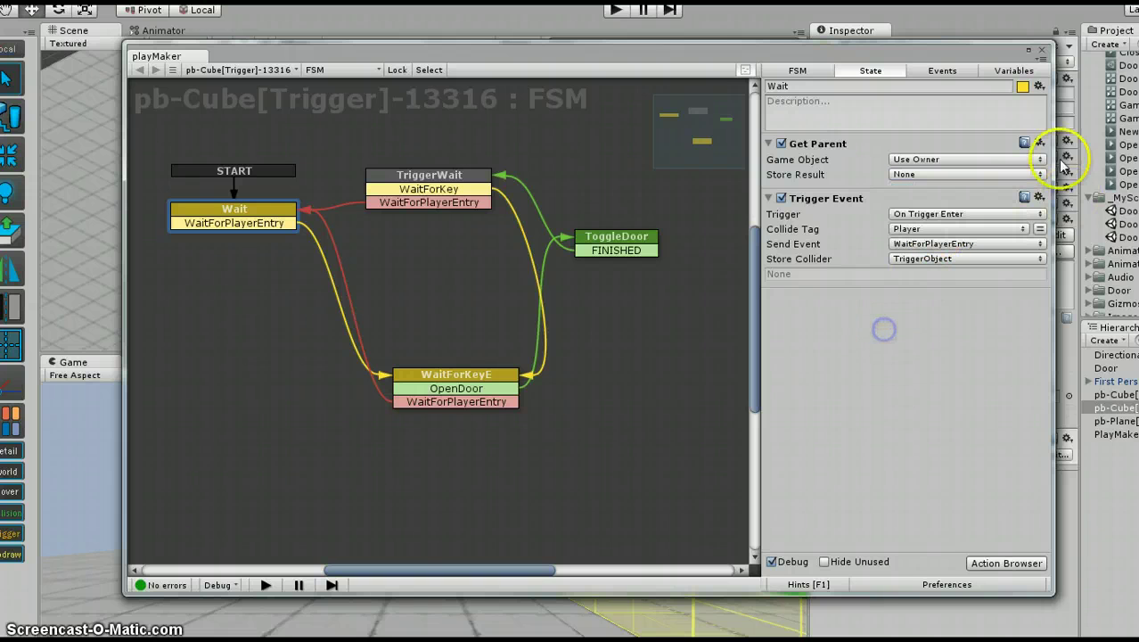
click(1038, 143)
click(1059, 347)
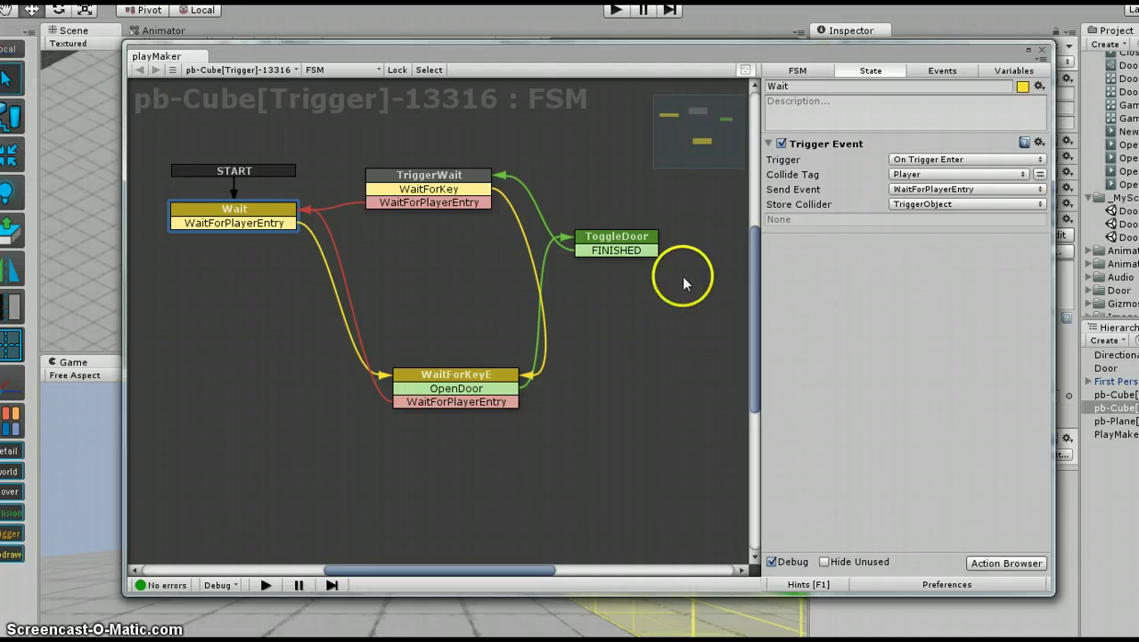
Step: Review the FSM's Variables and Events, then return to the Wait state's actions
click(1002, 73)
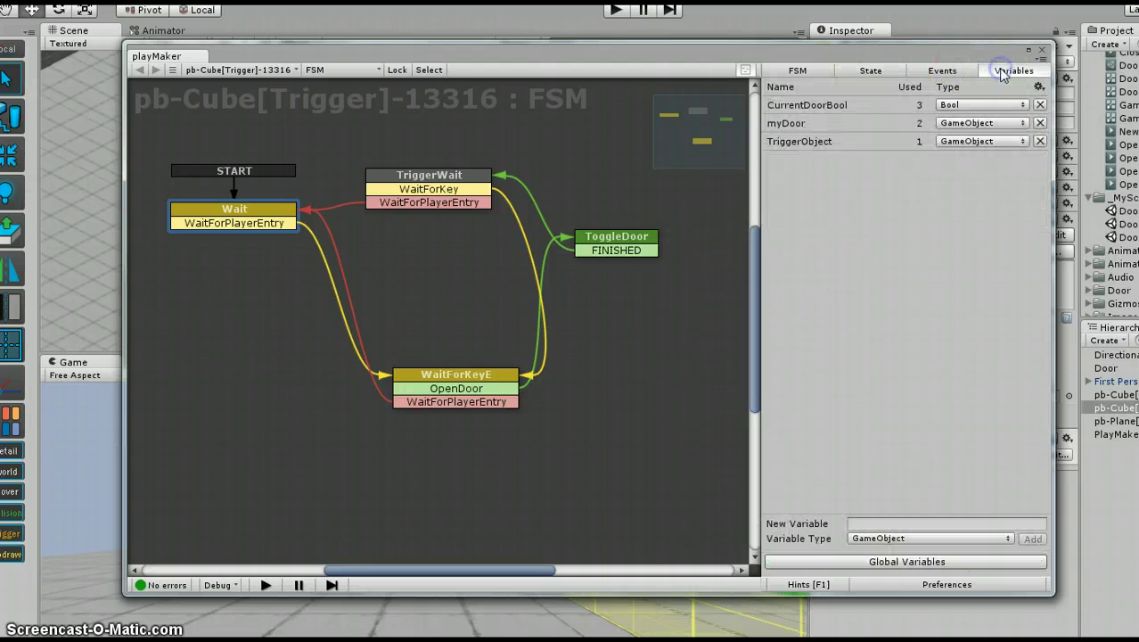
click(926, 74)
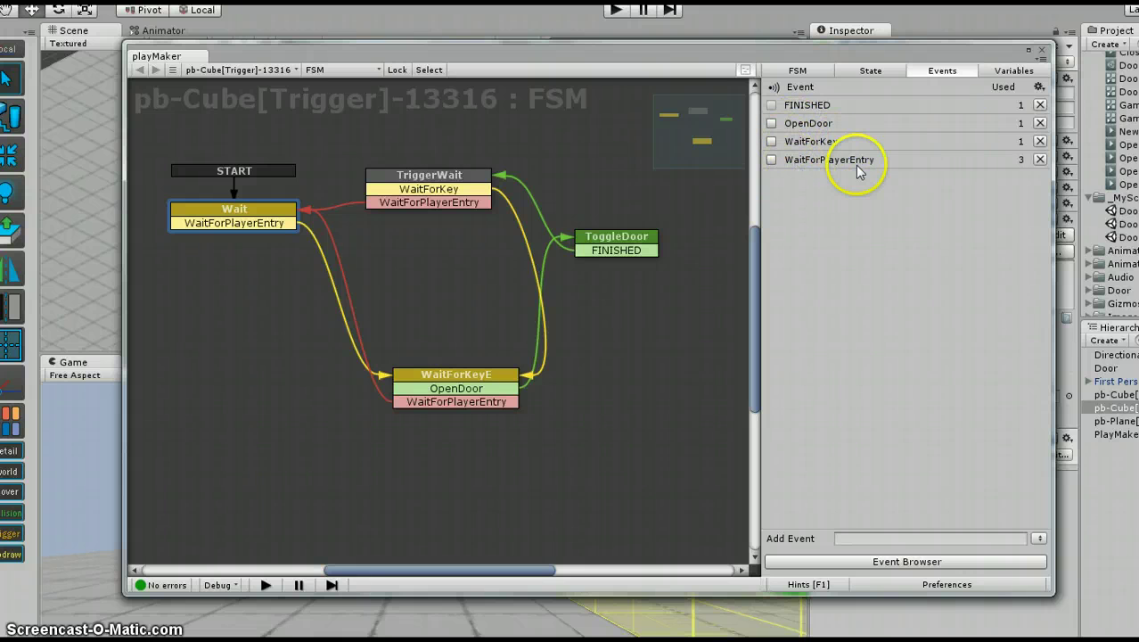
click(282, 211)
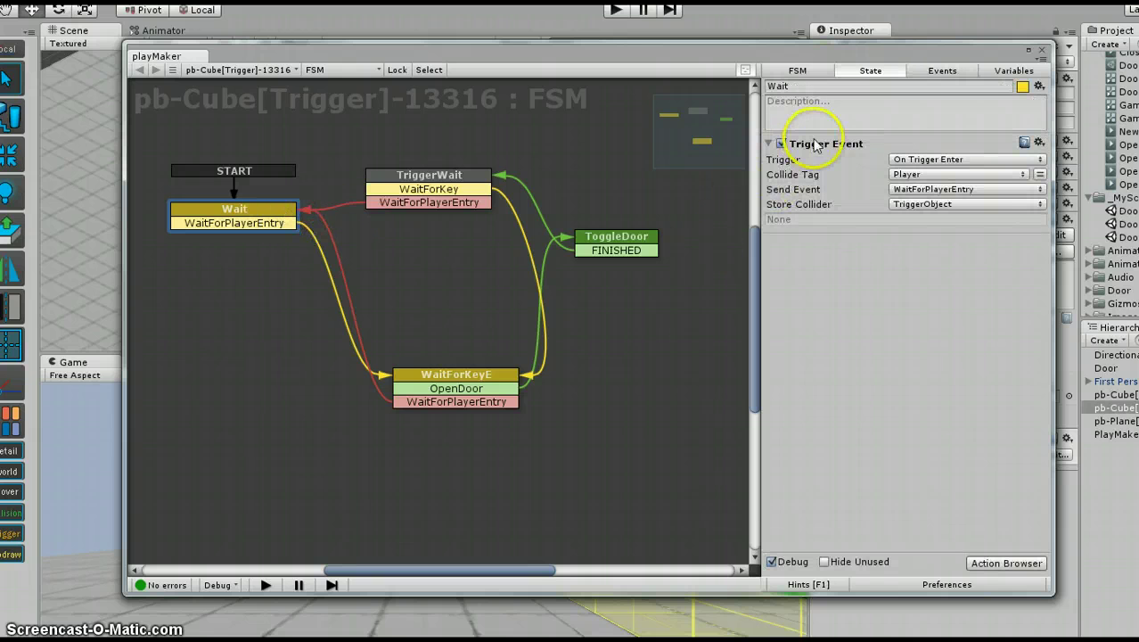
Step: Search the Action Browser for 'trig' and preview the Trigger Event action without adding it
click(991, 563)
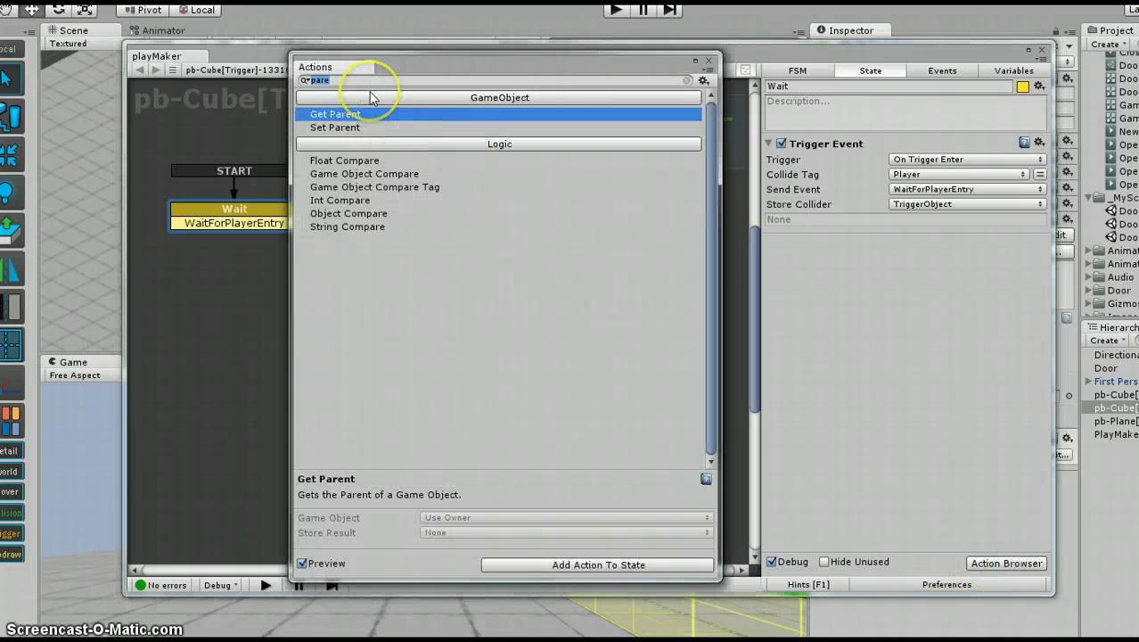
text(tri)
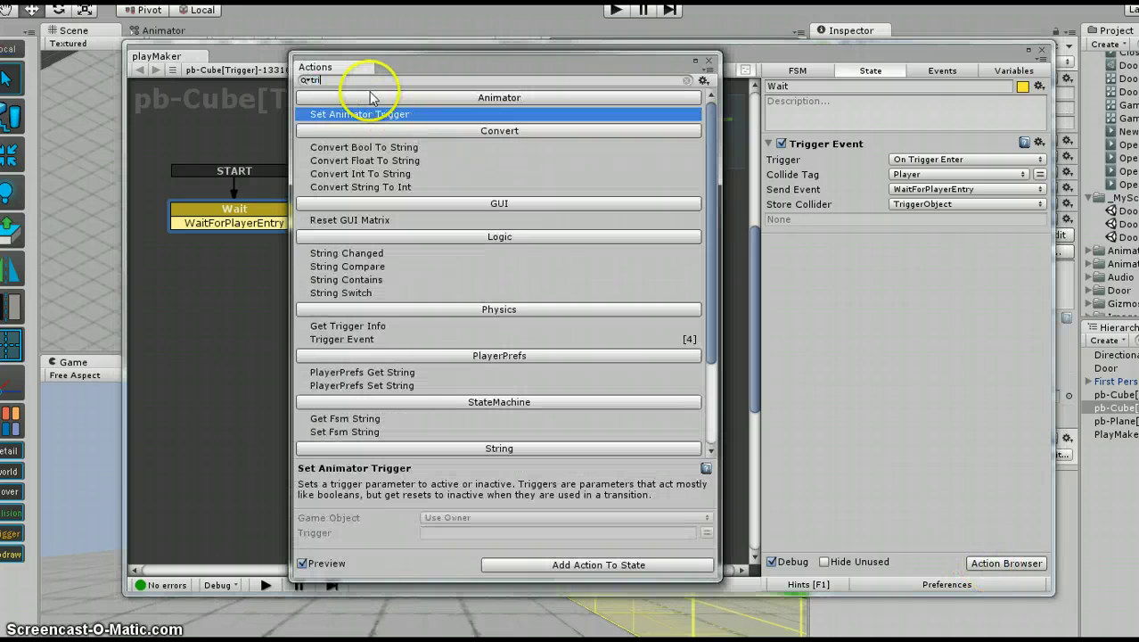
text(g)
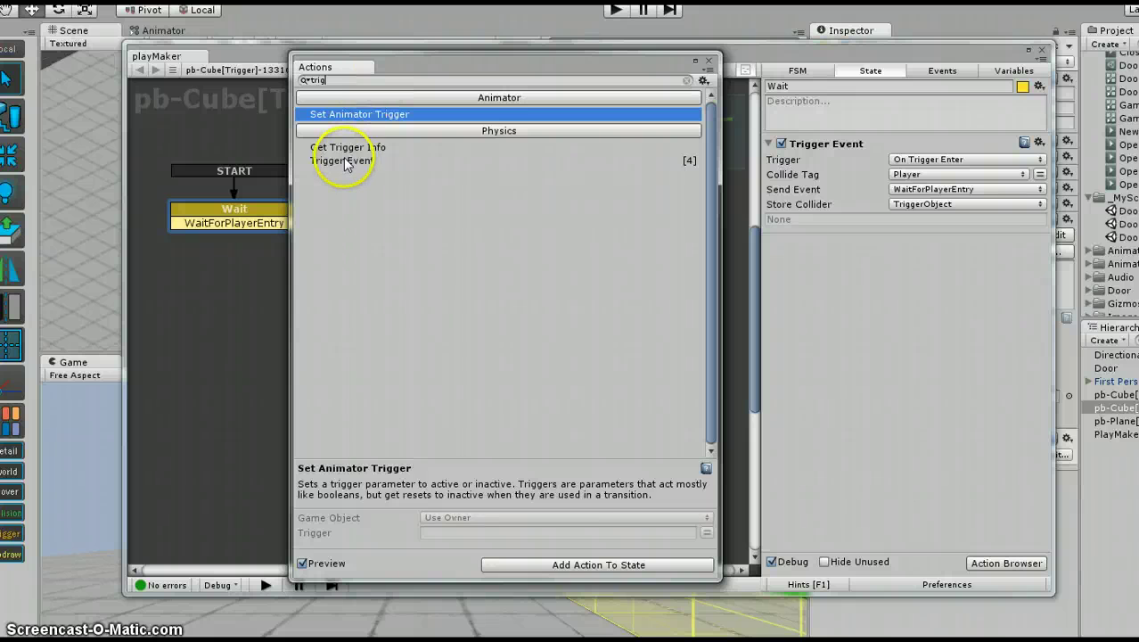
click(344, 160)
drag(343, 160, 451, 204)
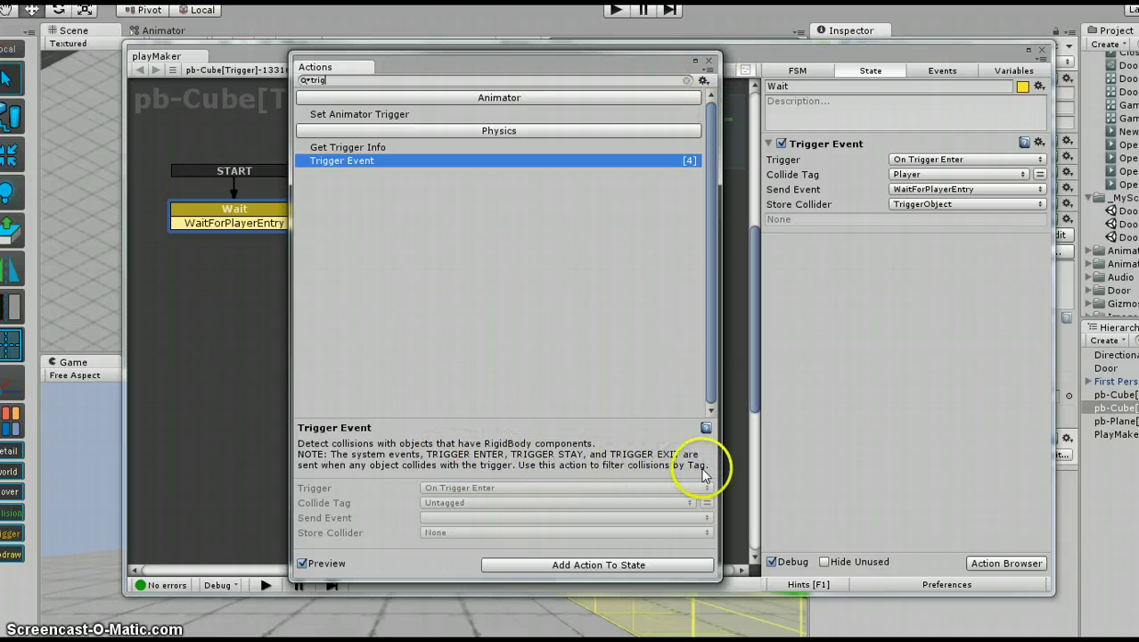
click(704, 63)
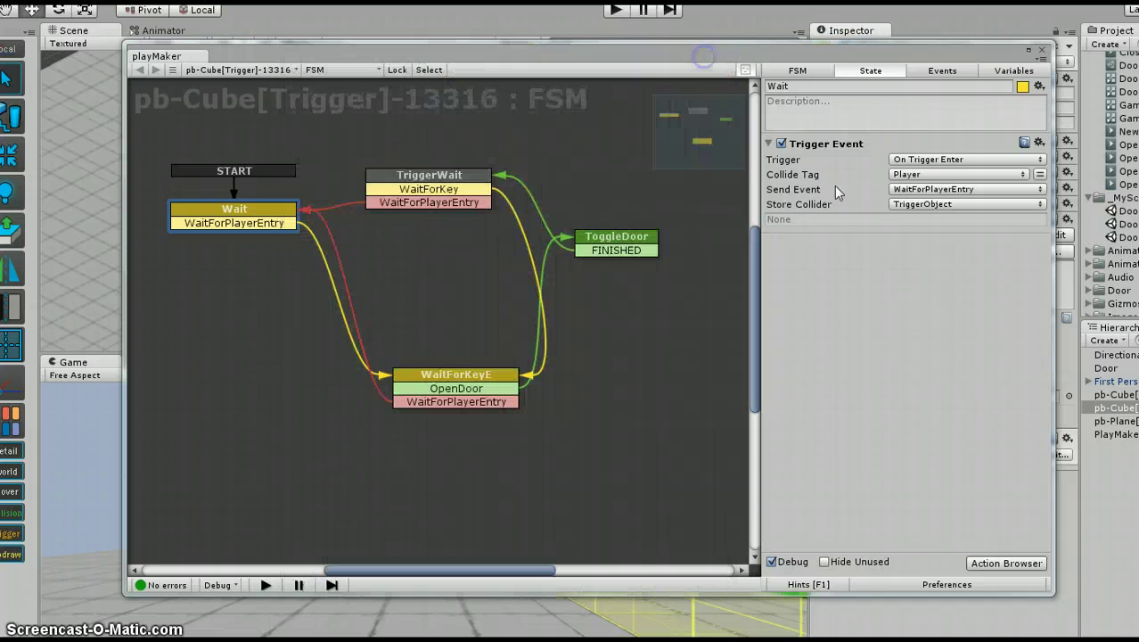
Step: Confirm the Trigger Event uses On Trigger Enter and review its Player collide tag
click(911, 161)
click(818, 353)
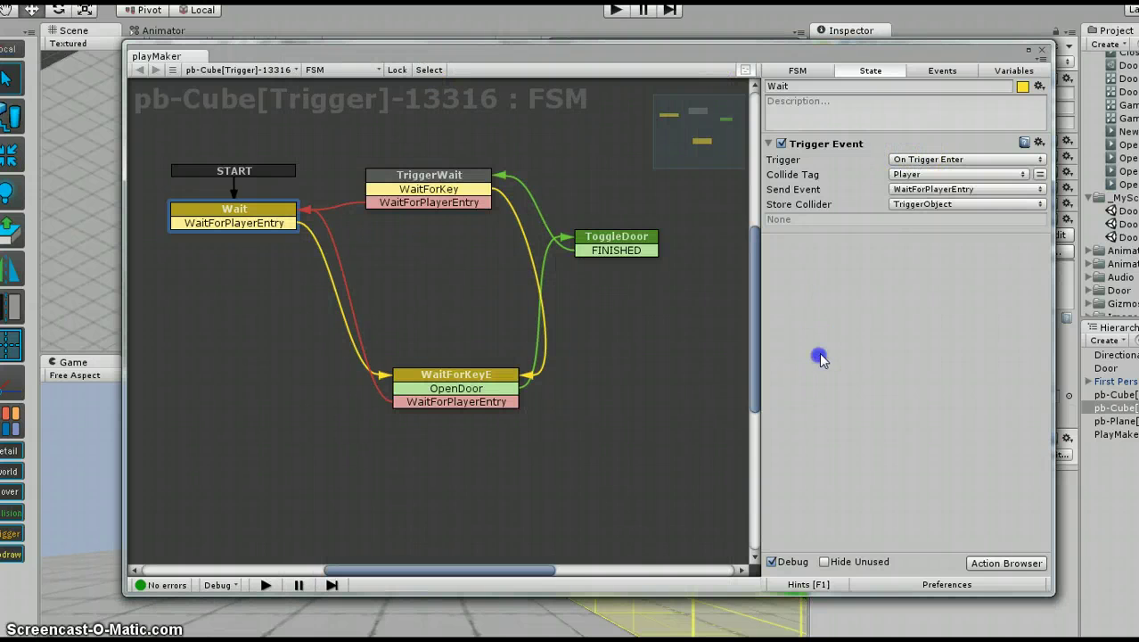
click(917, 175)
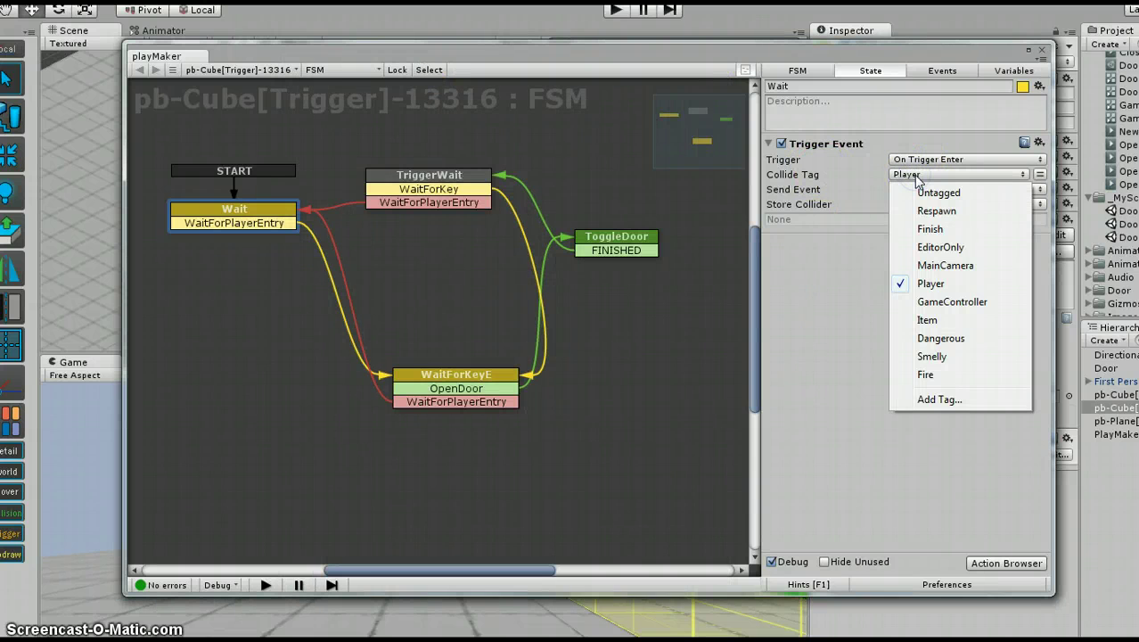
click(900, 53)
drag(802, 73, 713, 315)
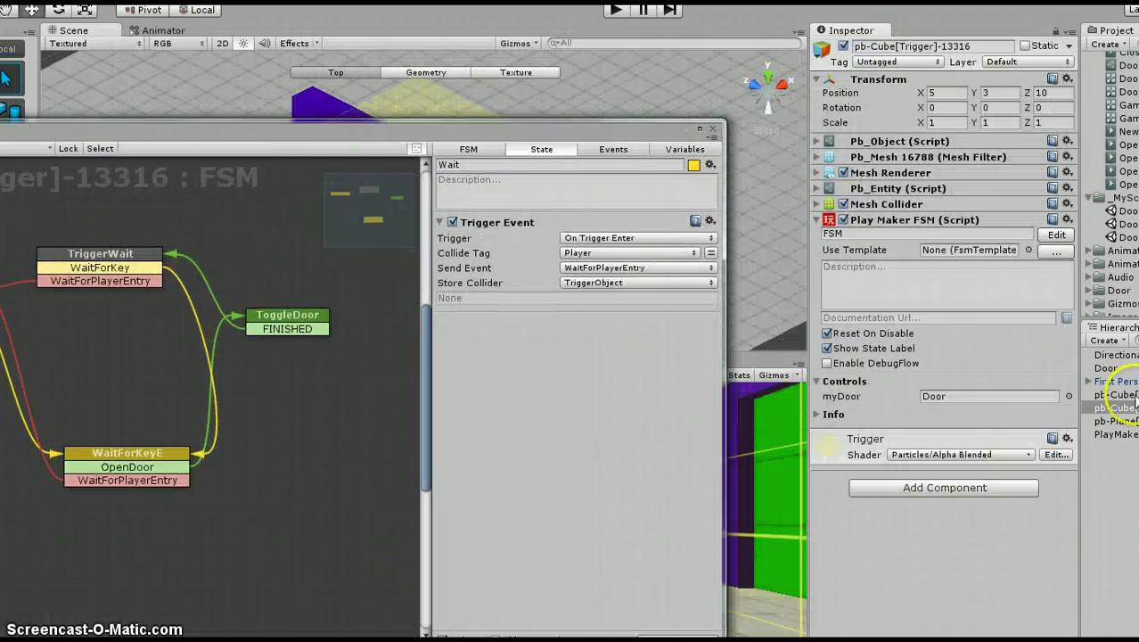
click(1103, 385)
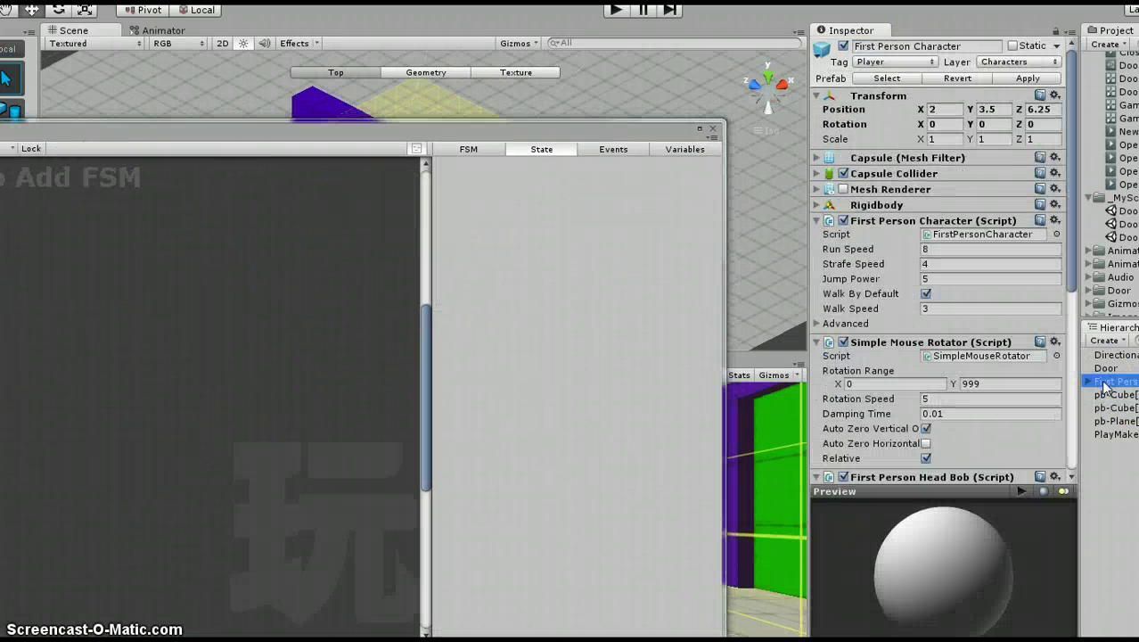
scroll(1113, 249, down, 5)
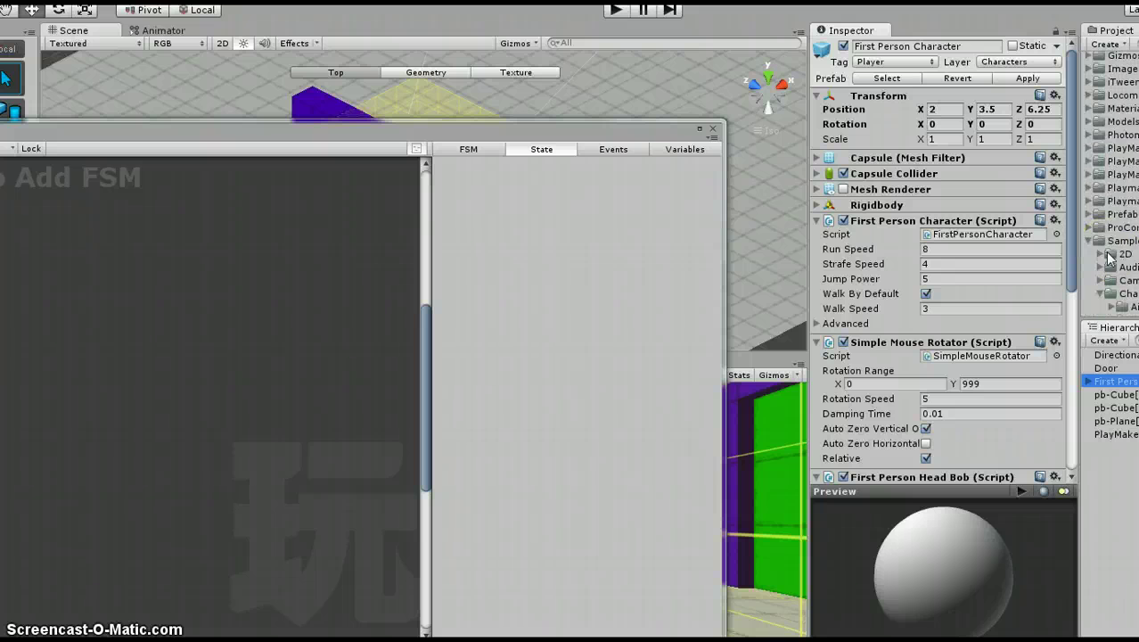
scroll(1110, 257, down, 3)
click(1114, 183)
scroll(1114, 188, down, 2)
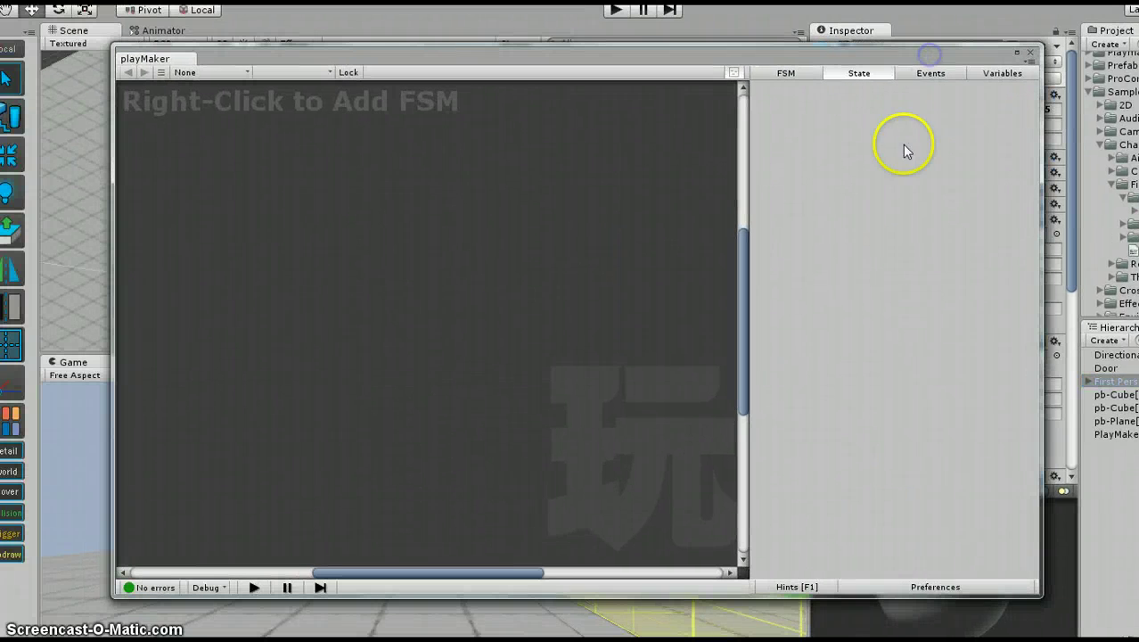
click(1105, 408)
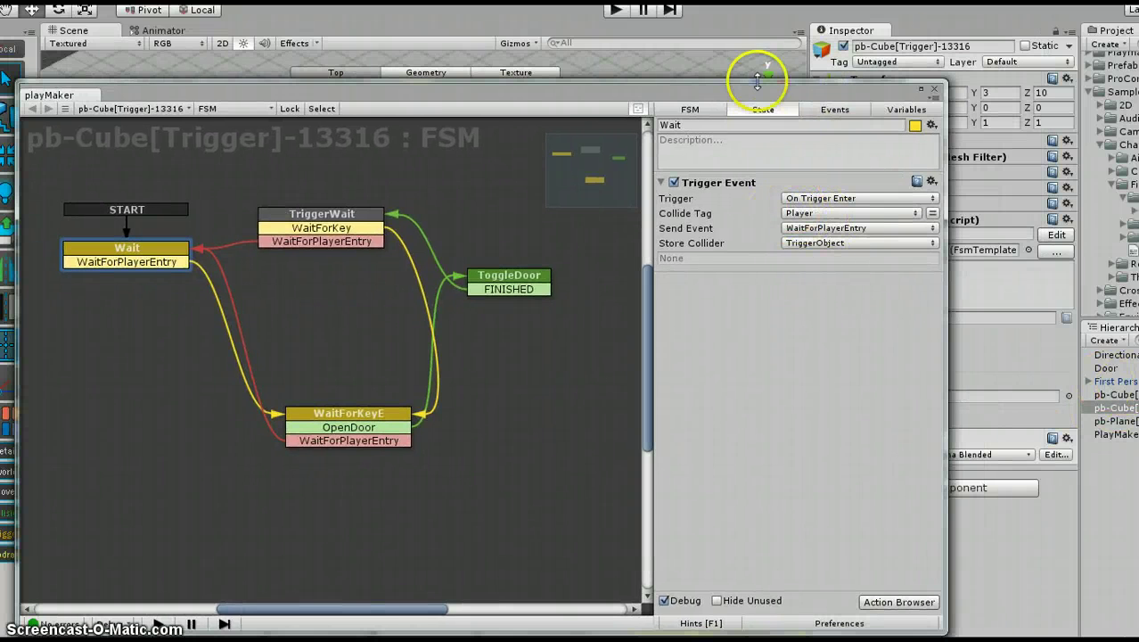
Step: Nudge the WaitForKeyE state slightly higher and review its 'Press E' GUI Label prompt
drag(753, 90, 856, 59)
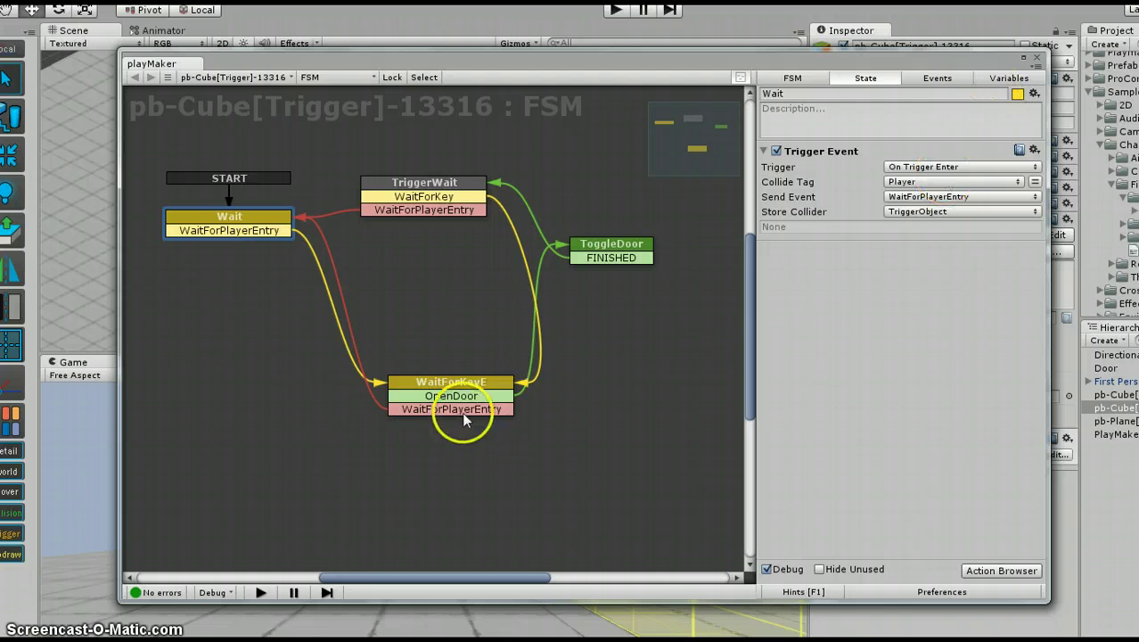
click(466, 383)
drag(470, 390, 453, 364)
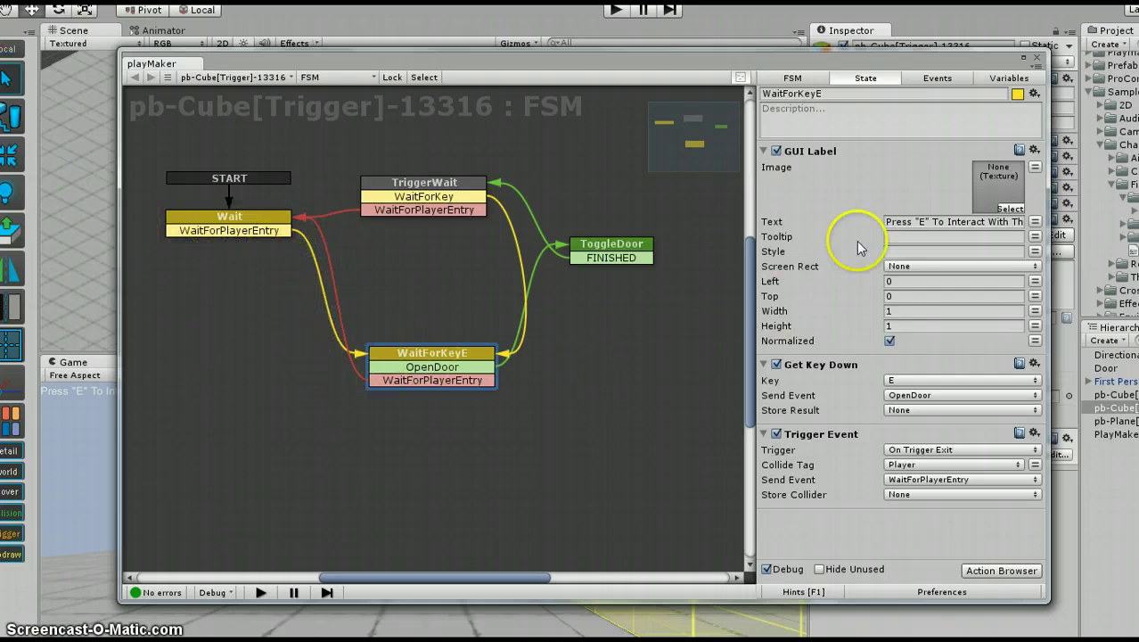
click(917, 223)
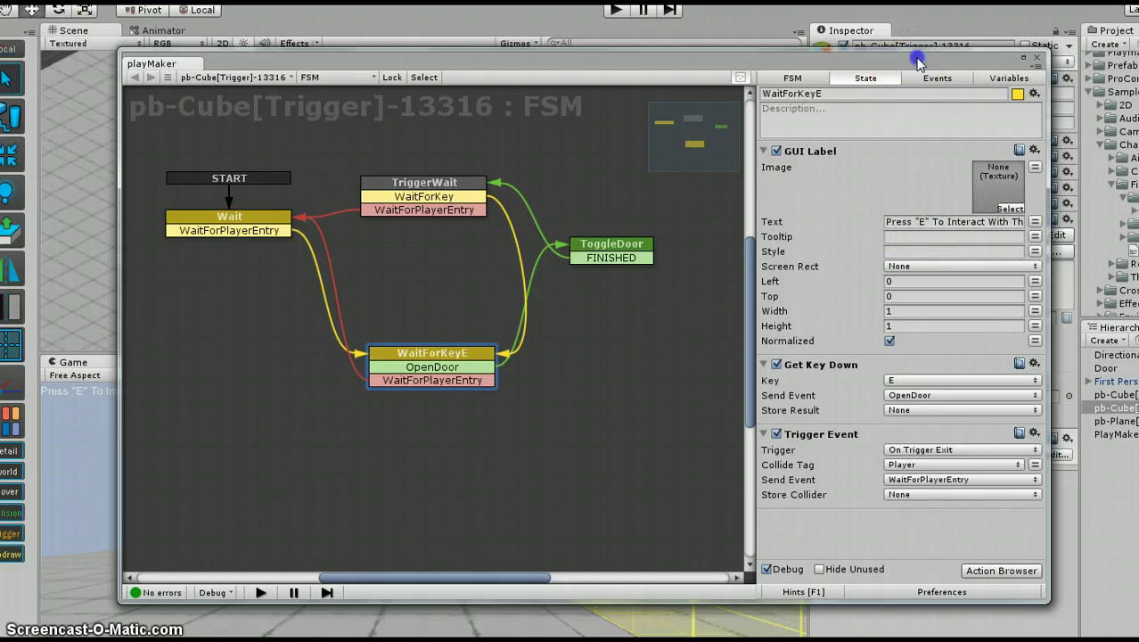
drag(902, 59, 825, 59)
mouse_move(973, 116)
mouse_down()
mouse_move(1091, 118)
mouse_move(1029, 117)
mouse_up()
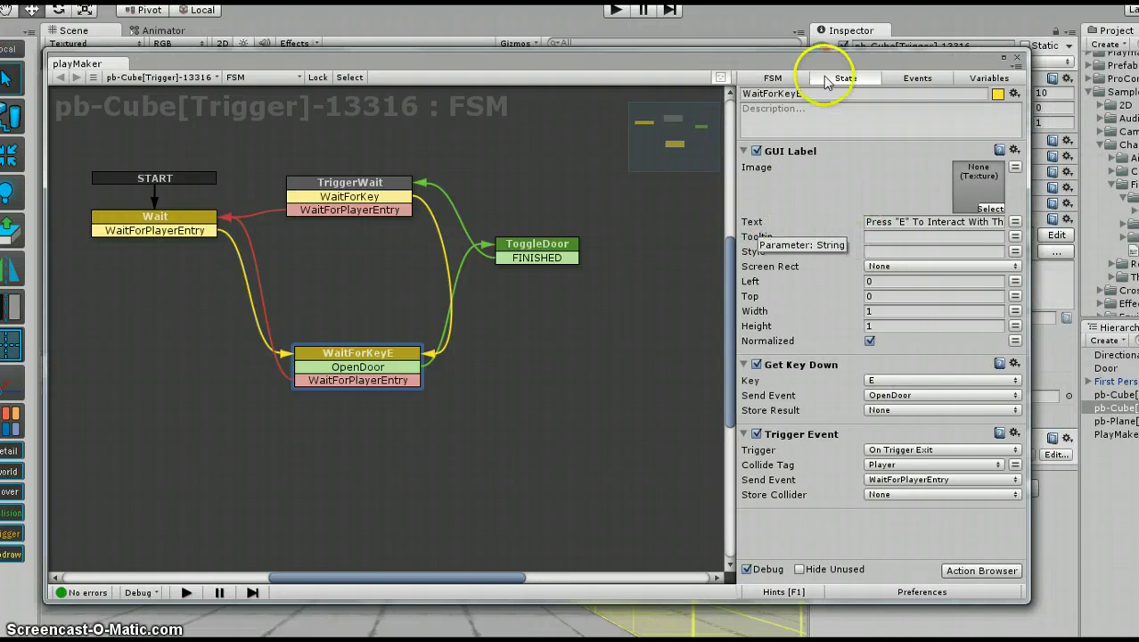
drag(788, 53, 868, 40)
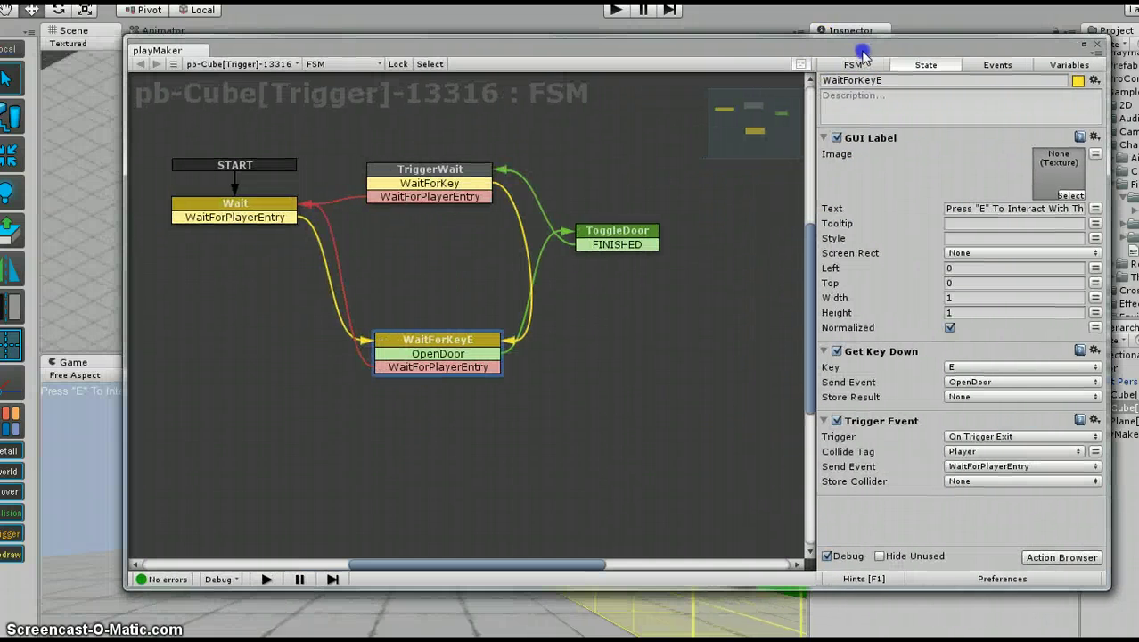
Step: Preview GUI Label via a 'gui' Action Browser search, then reopen the browser filtered by 'key'
click(1060, 557)
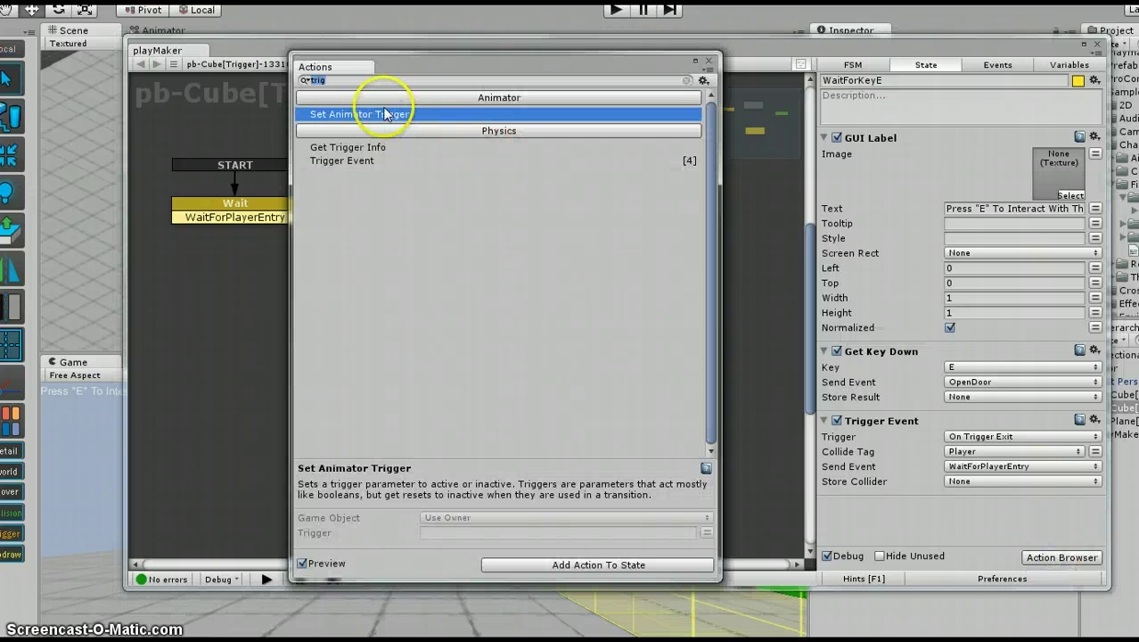
text(gui)
click(355, 199)
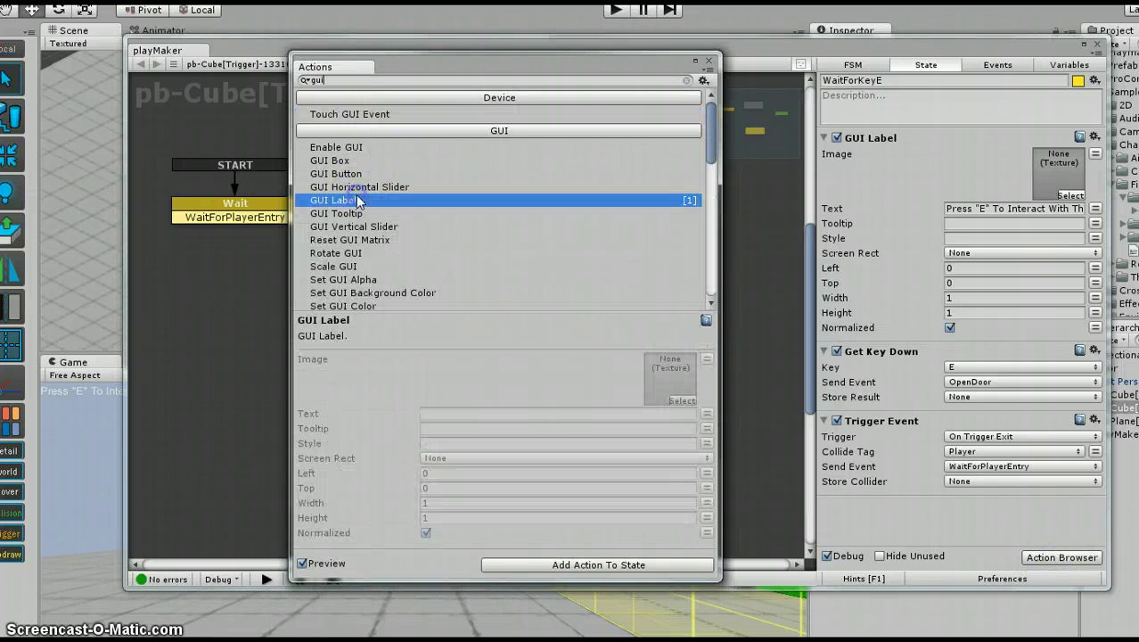
click(708, 61)
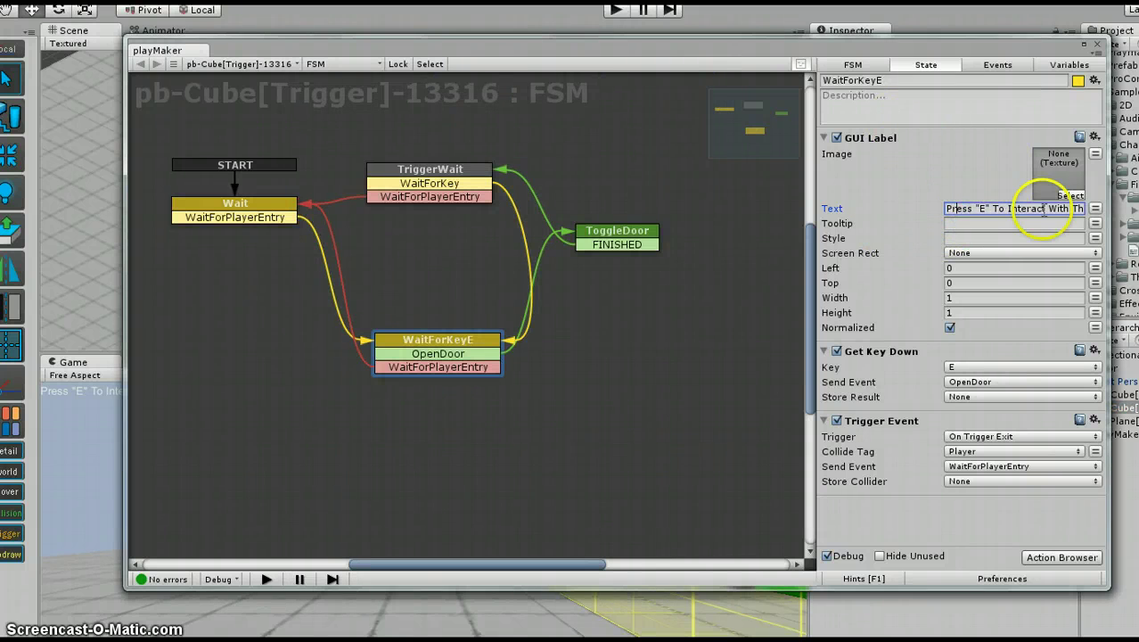
click(951, 210)
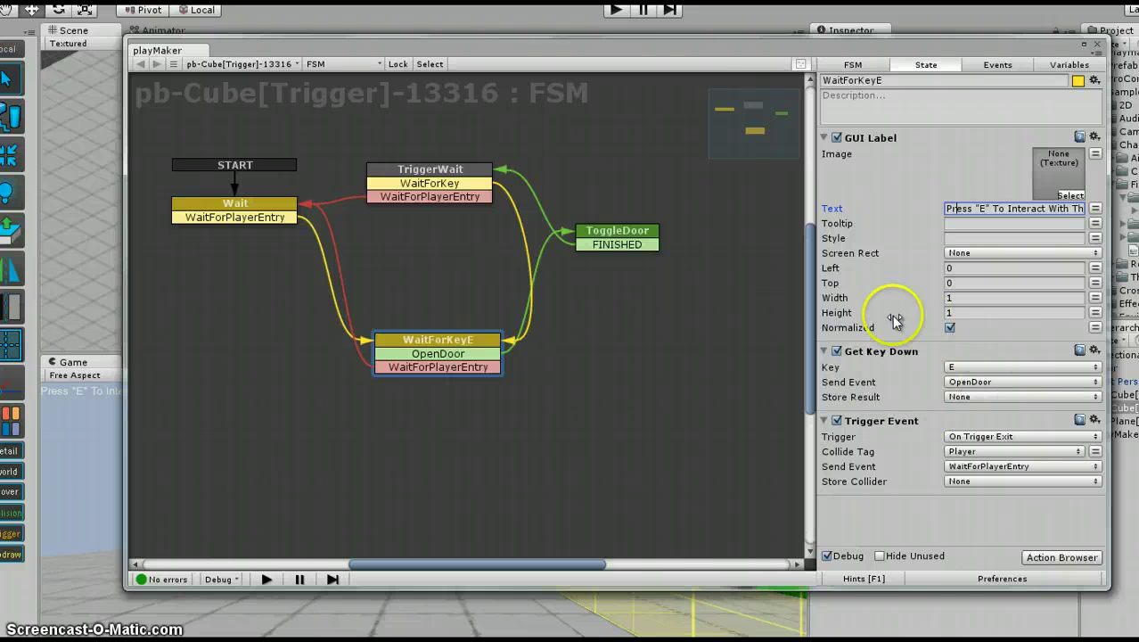
click(1040, 559)
text(k)
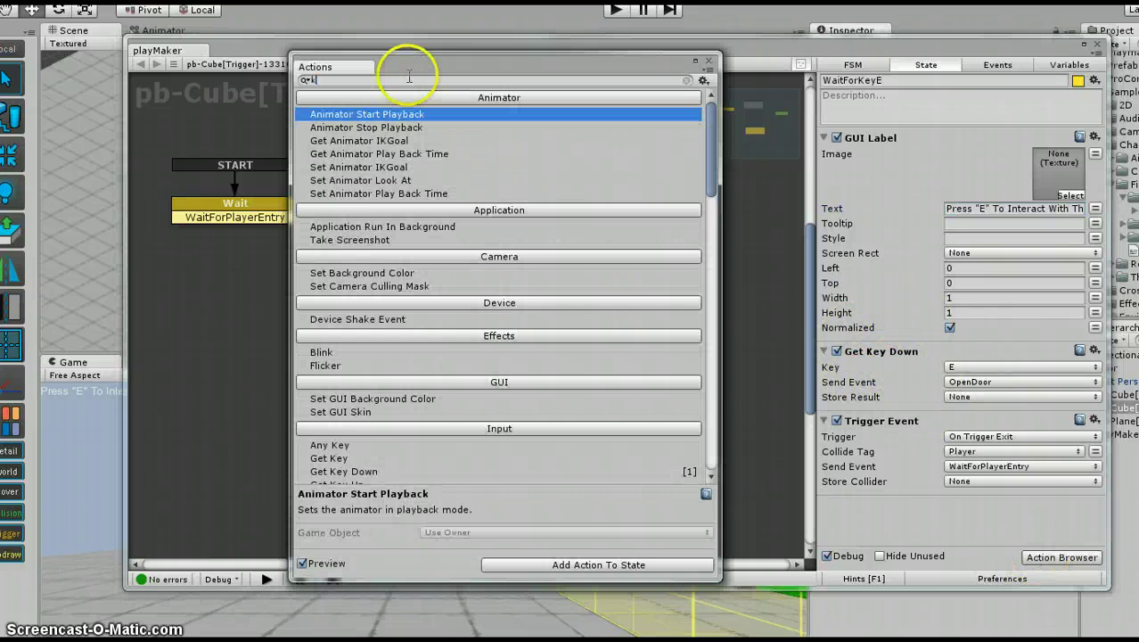
text(ey)
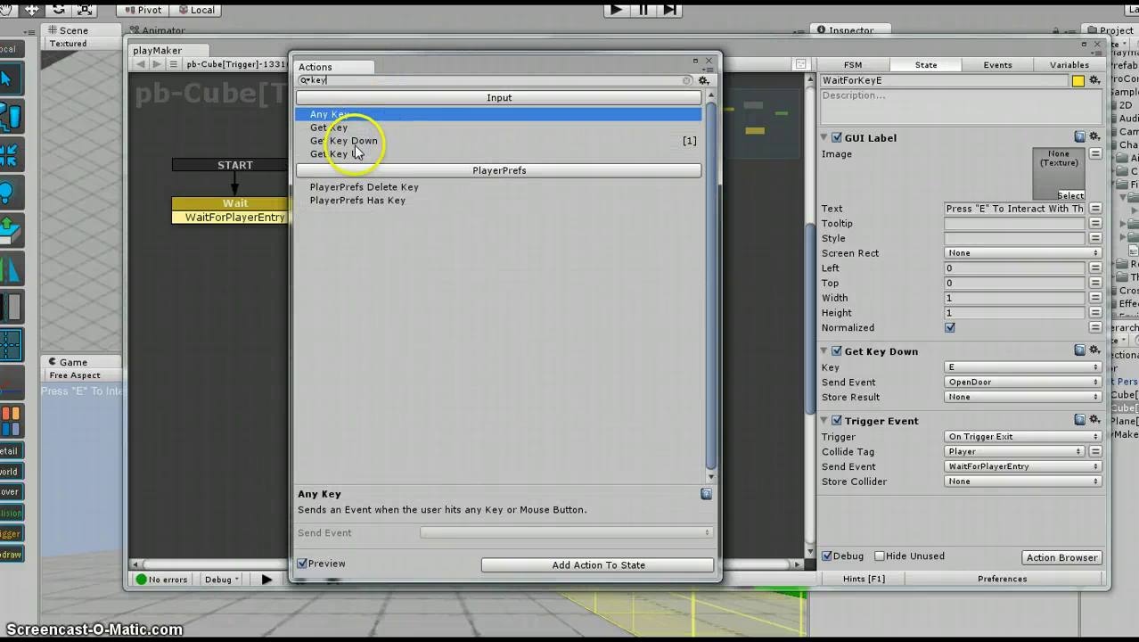
Step: Preview Get Key, Get Key Down and Get Key Up, then close the Action Browser
click(348, 129)
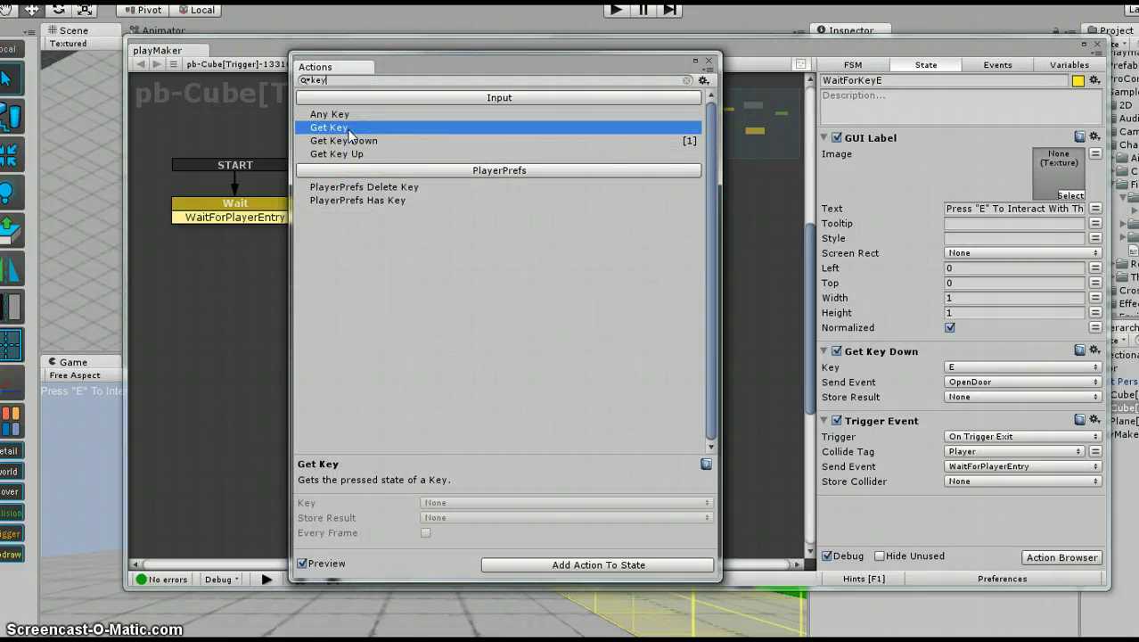
click(364, 140)
click(362, 153)
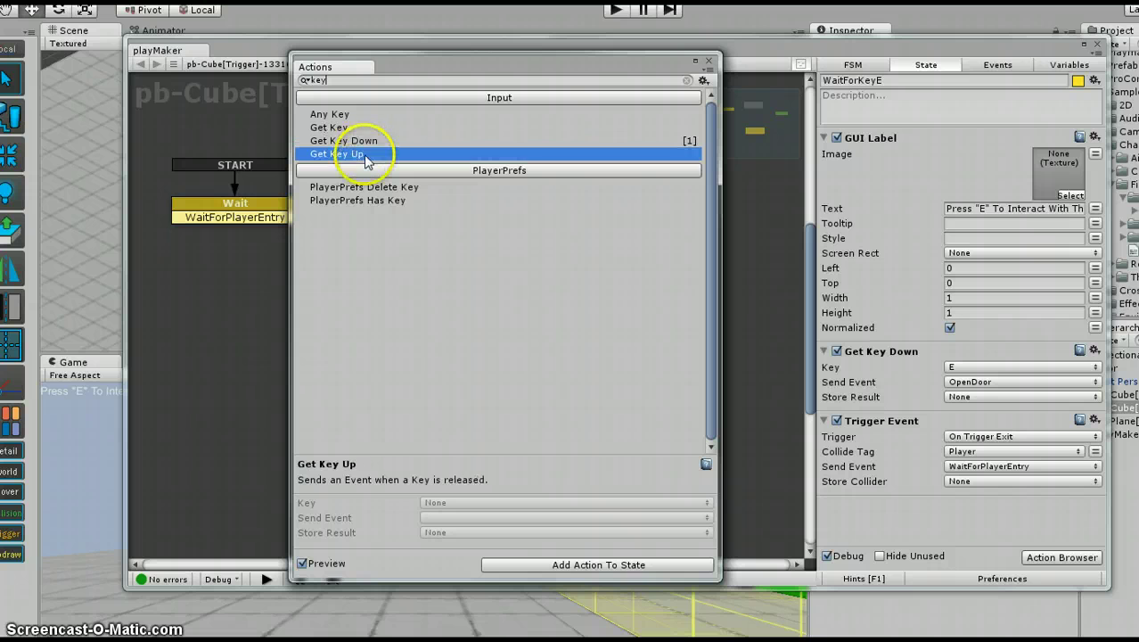
click(708, 61)
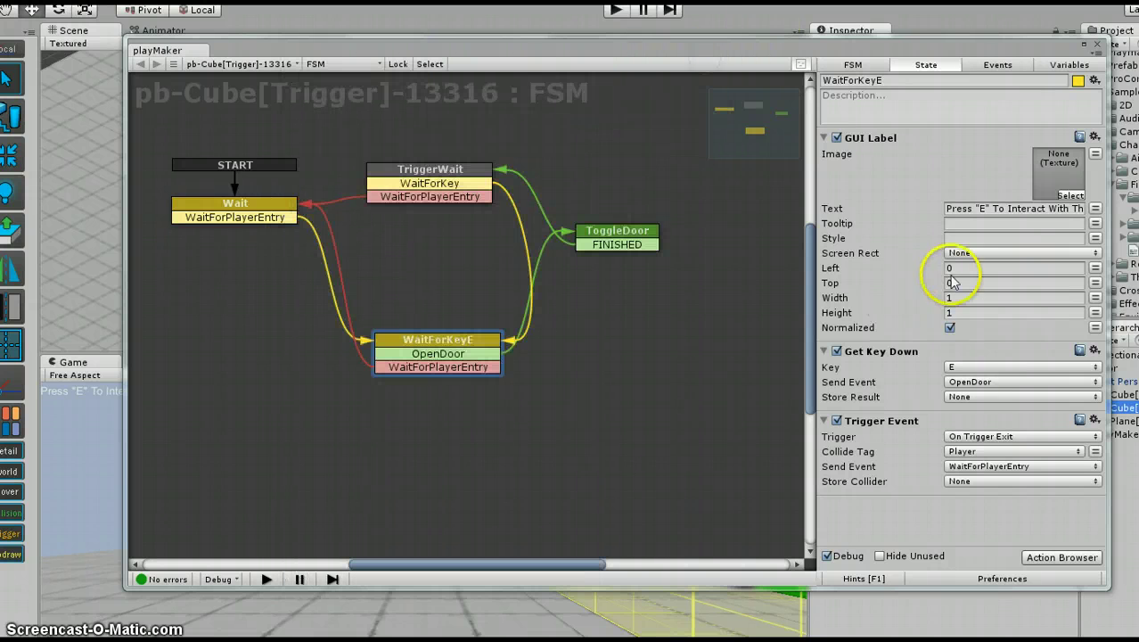
Step: Confirm the key check stays on E and sends the OpenDoor event
click(964, 368)
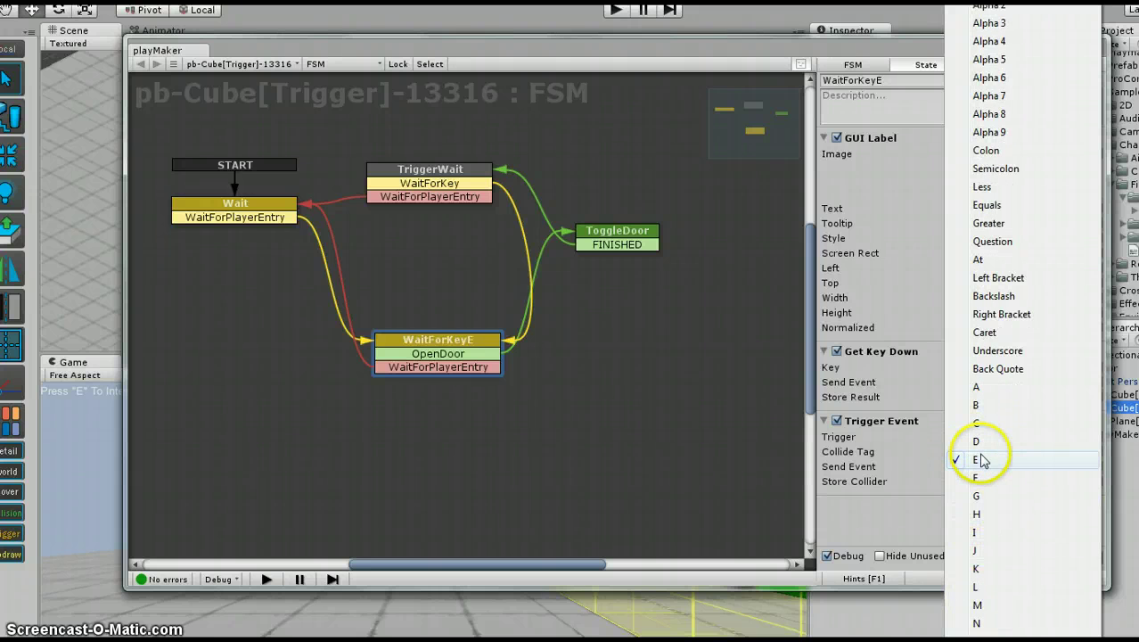
click(973, 459)
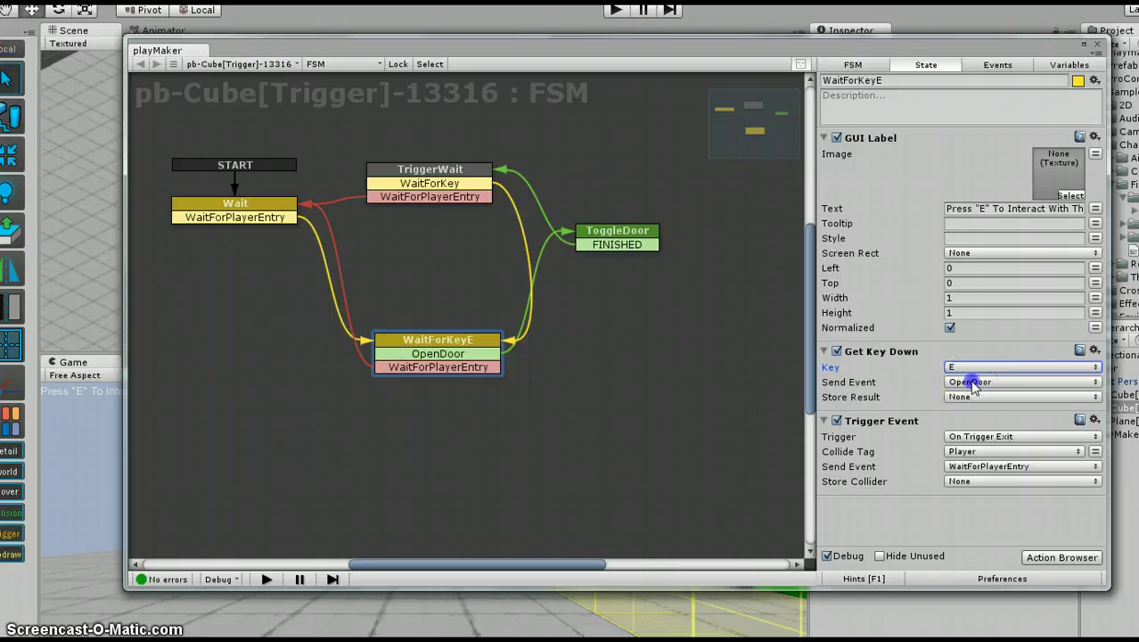
click(971, 383)
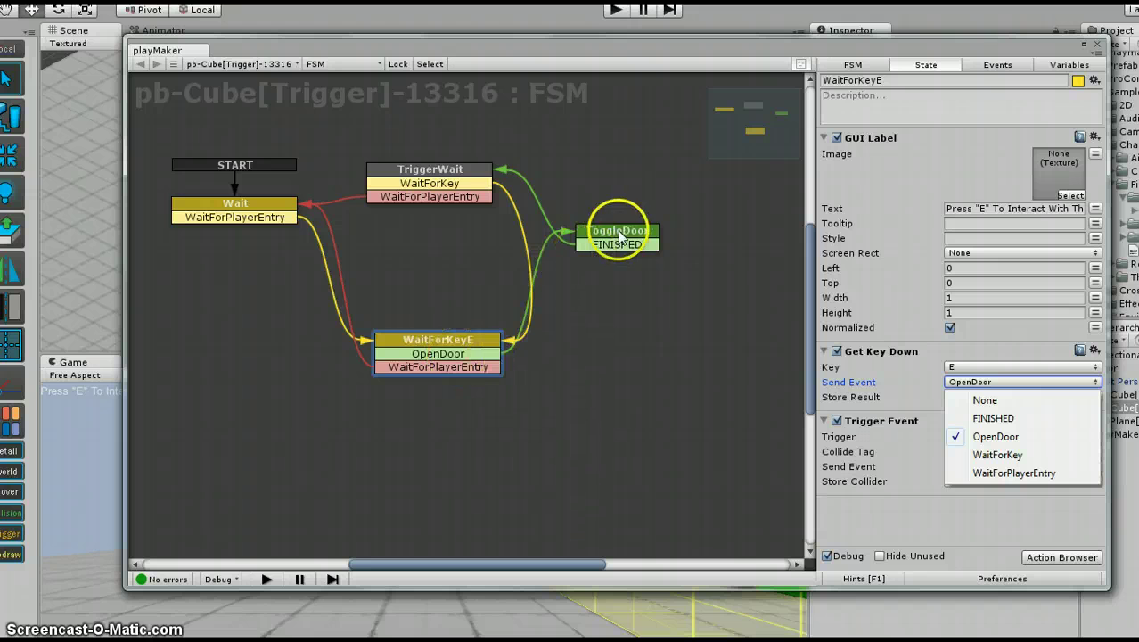
click(446, 344)
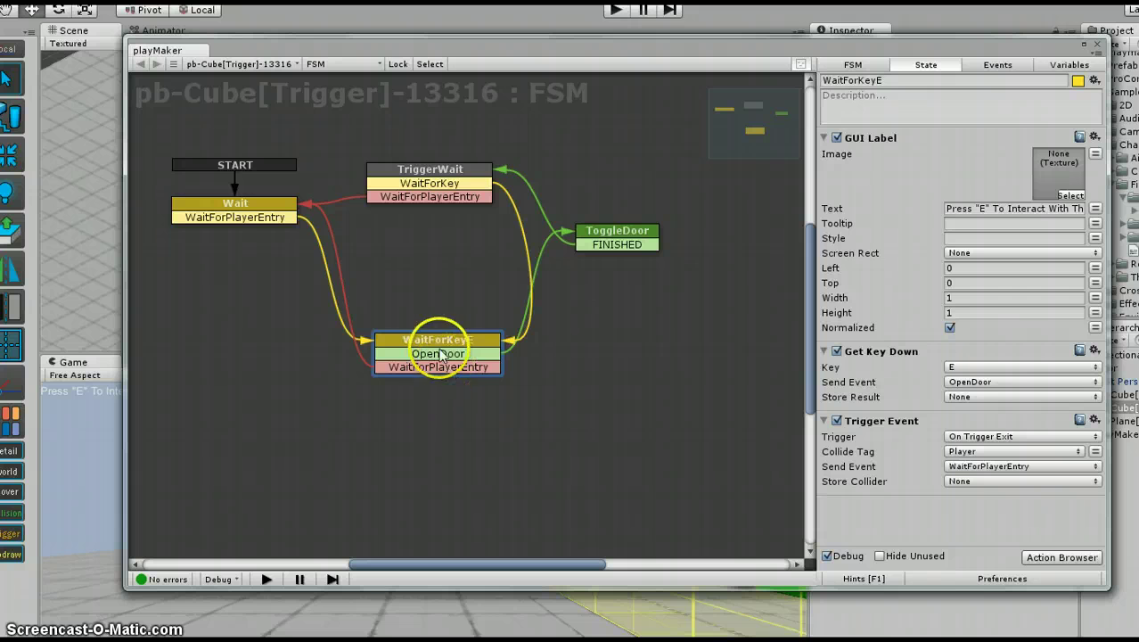
Step: Add a Get Animator Bool action to the ToggleDoor state
click(623, 233)
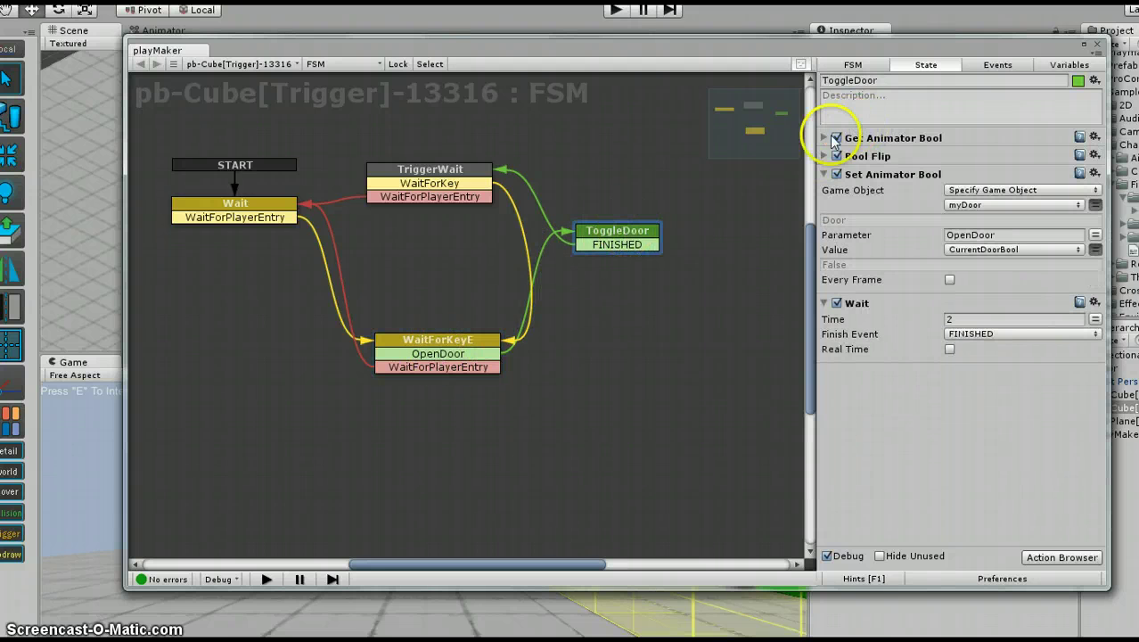
click(825, 138)
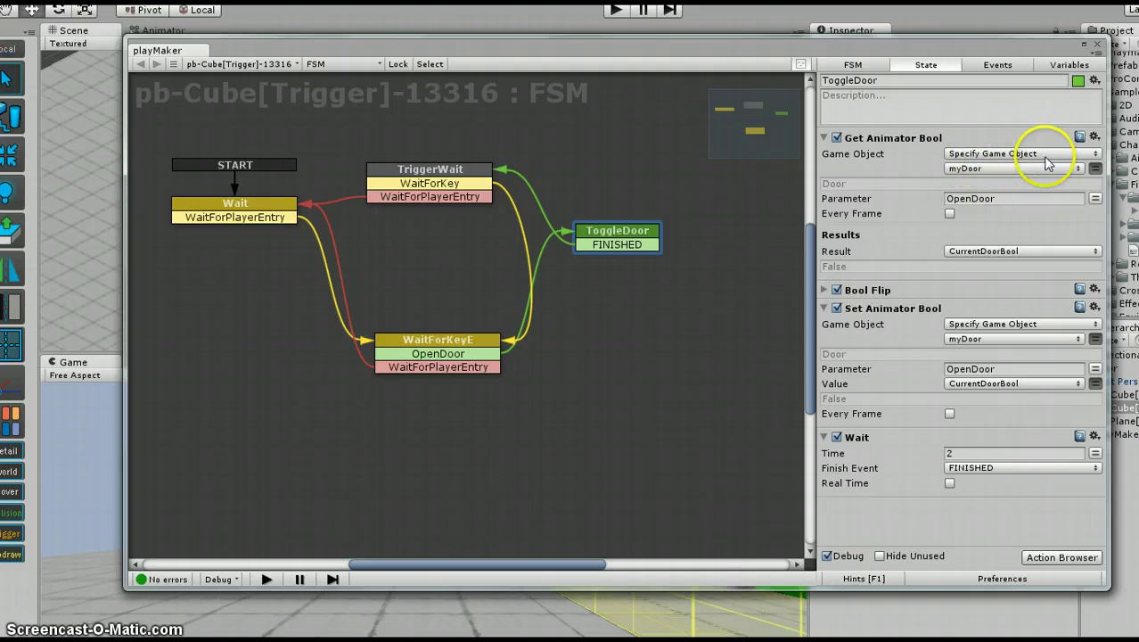
click(1050, 557)
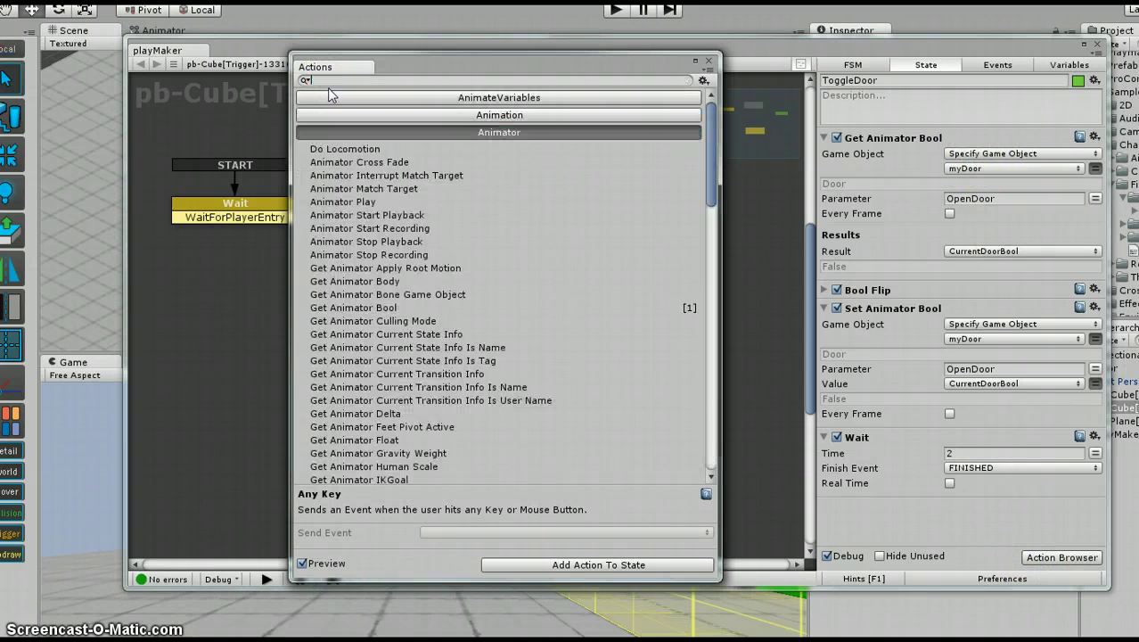
scroll(479, 315, down, 5)
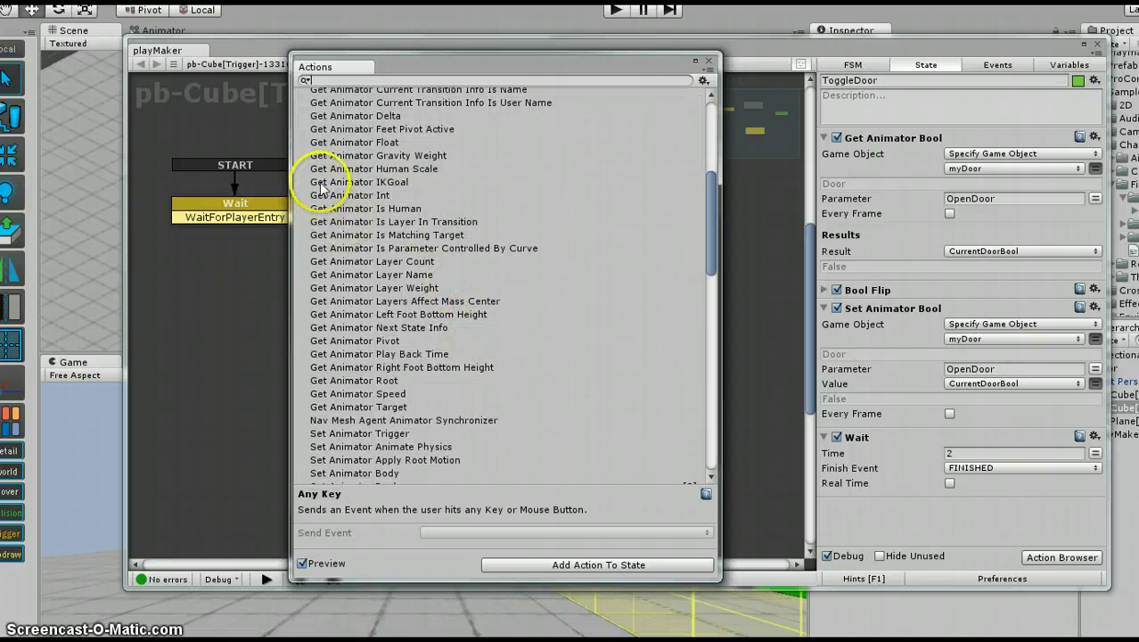
scroll(383, 175, up, 3)
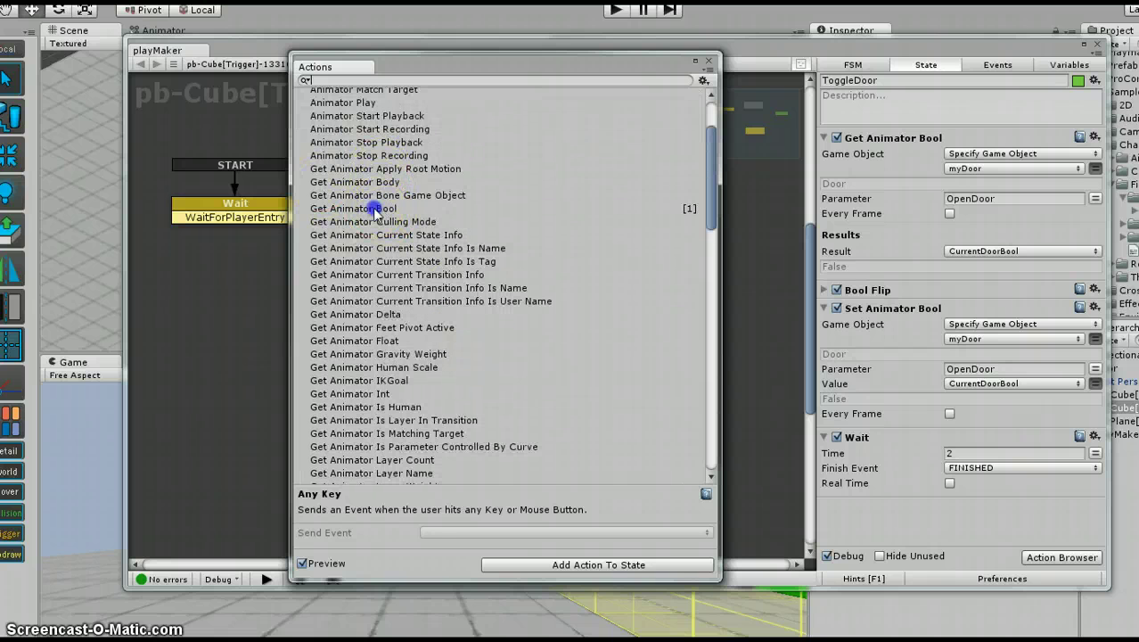
click(375, 208)
click(564, 563)
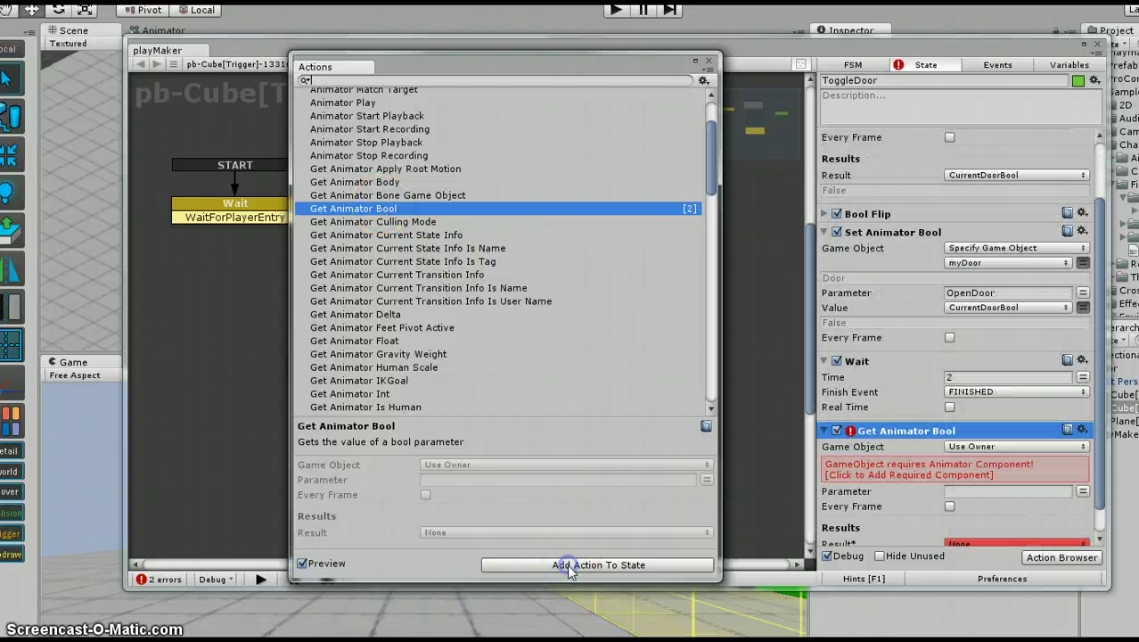
click(709, 63)
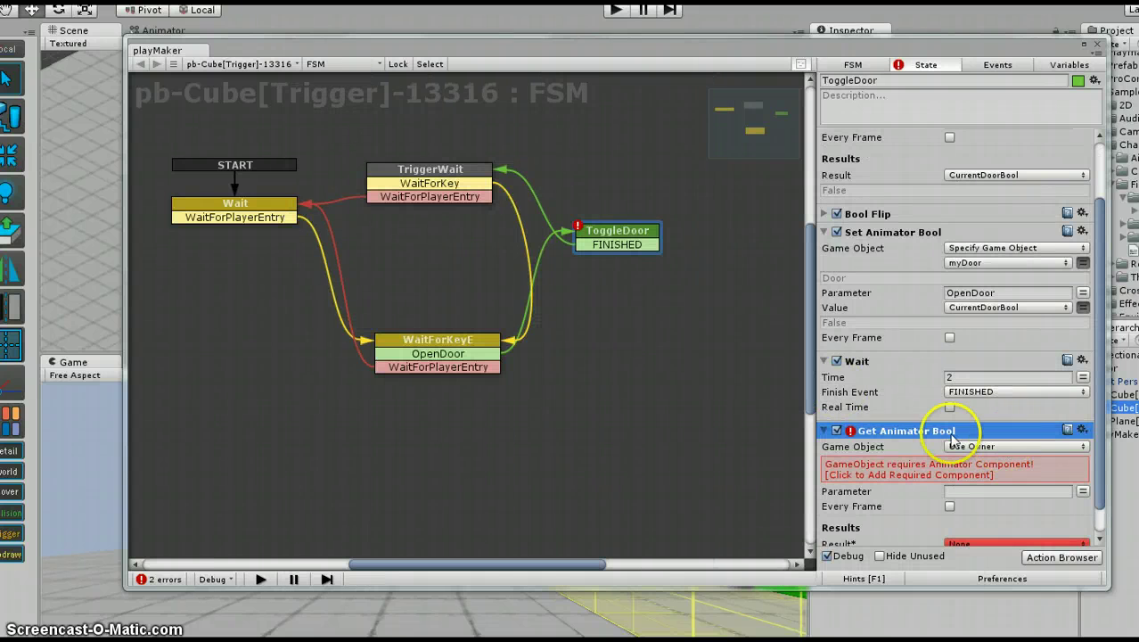
Step: Move the new Get Animator Bool to the top of ToggleDoor's action list
key(Delete)
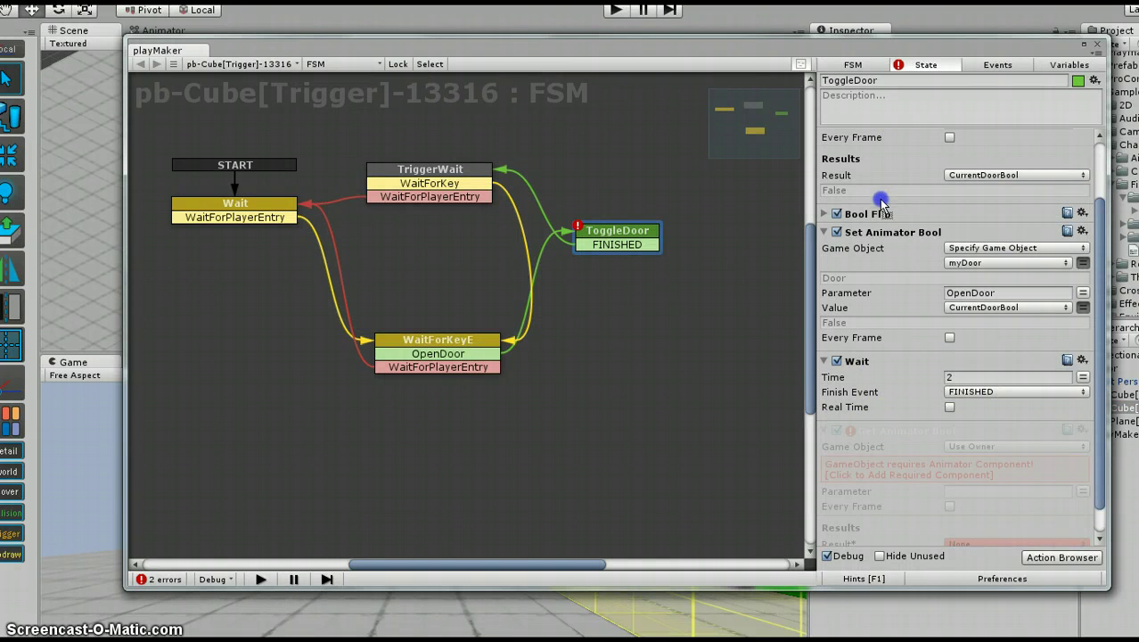
drag(882, 214, 883, 216)
scroll(902, 242, up, 2)
drag(896, 289, 898, 138)
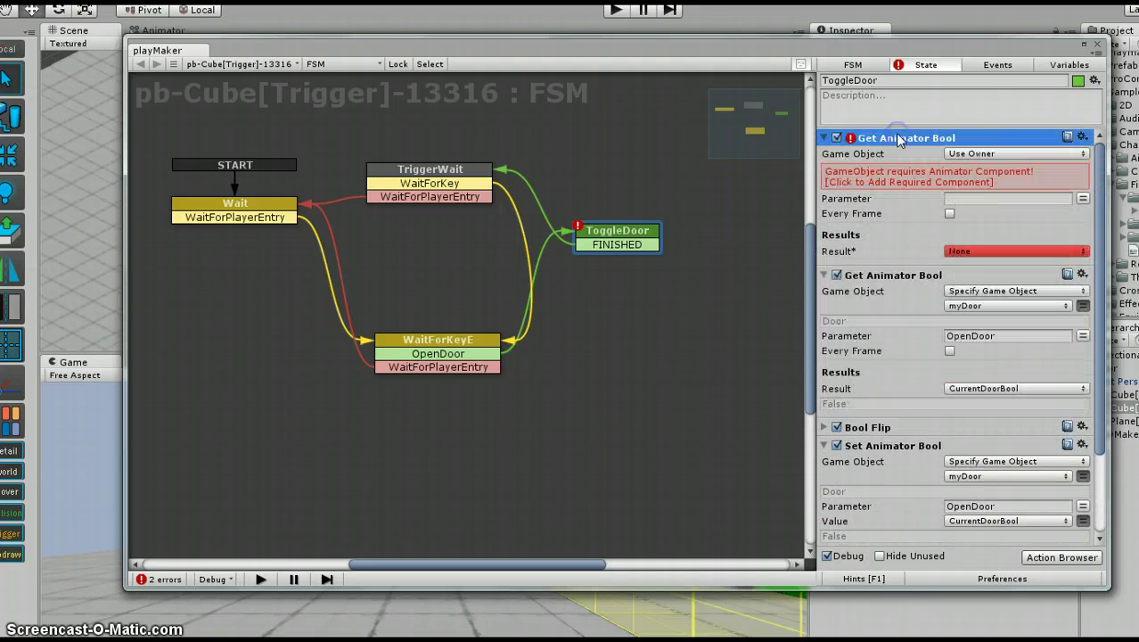
Step: Set the Get Animator Bool's Game Object to the myDoor FSM variable
click(1002, 155)
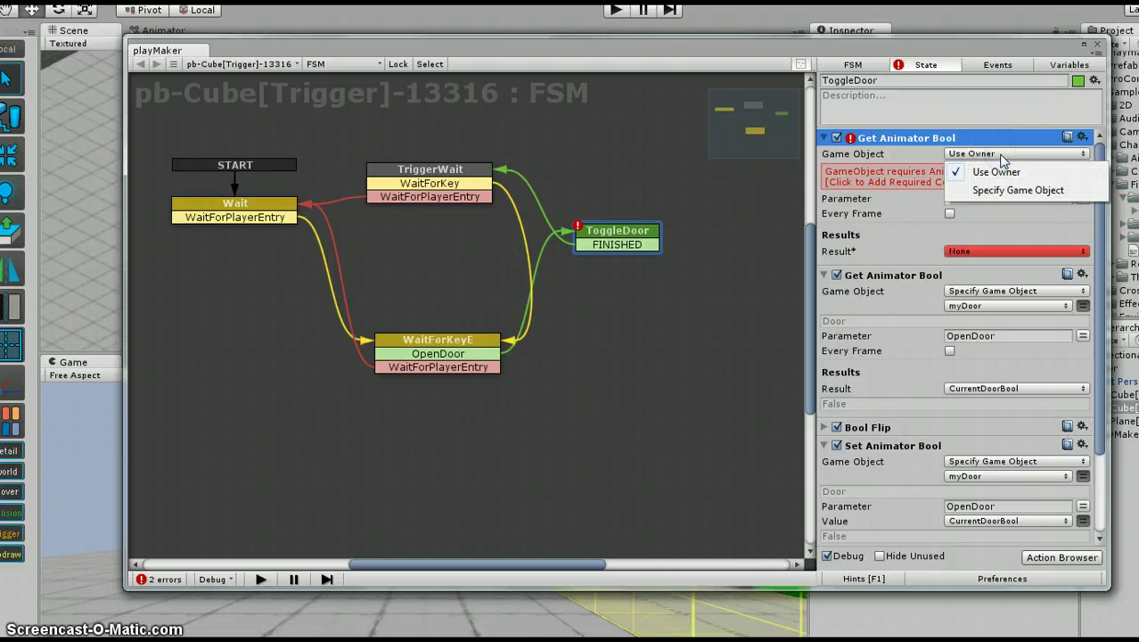
click(1013, 190)
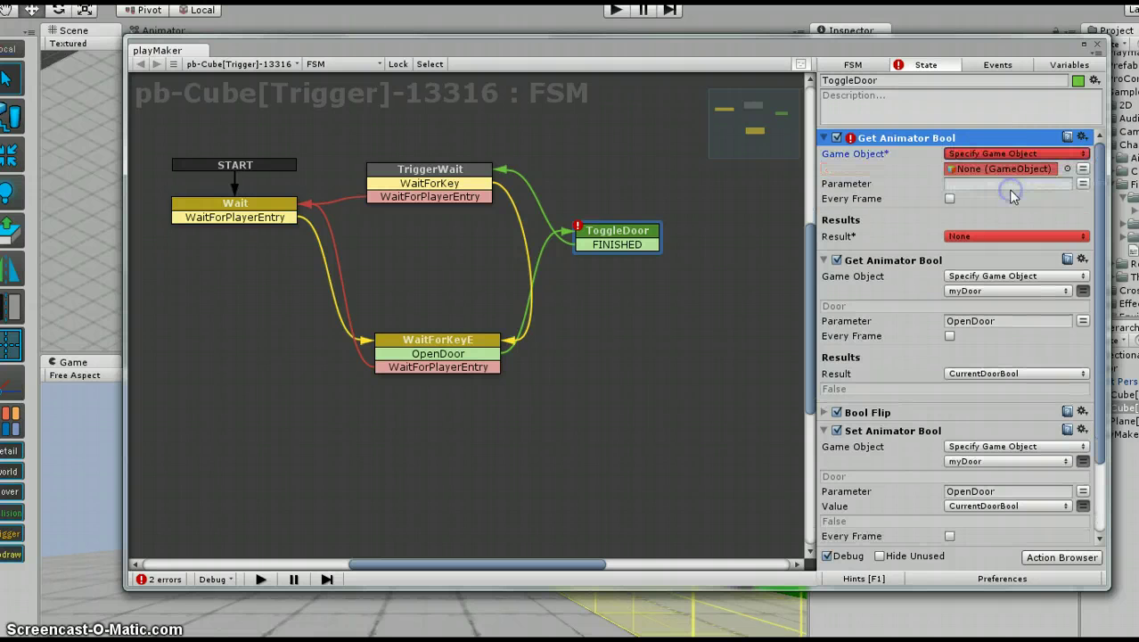
click(1082, 168)
click(1041, 169)
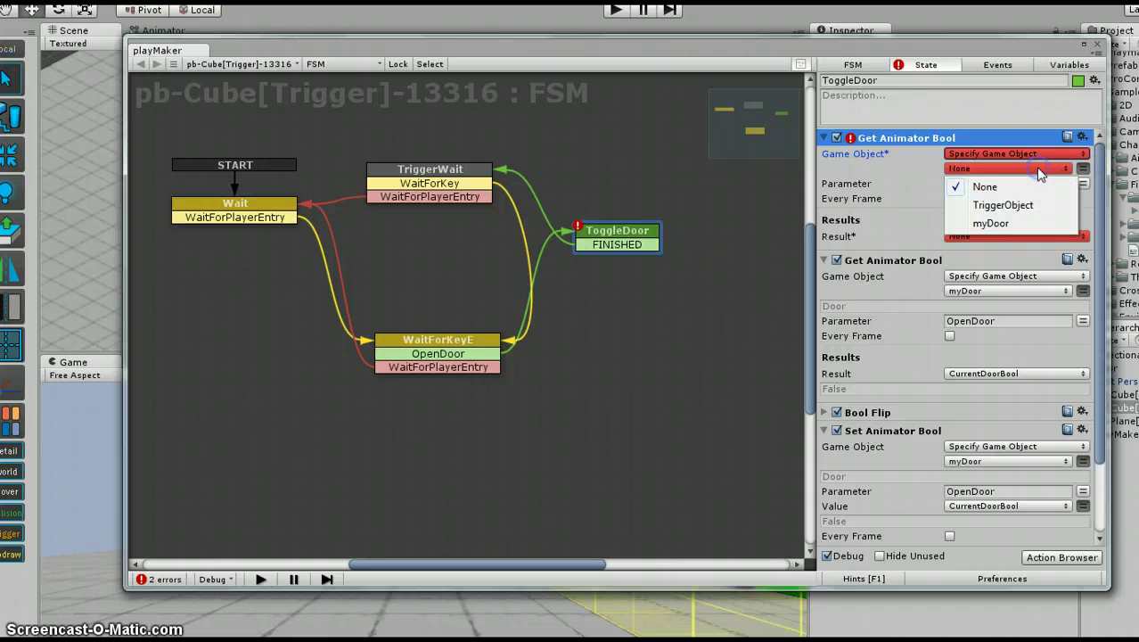
click(987, 223)
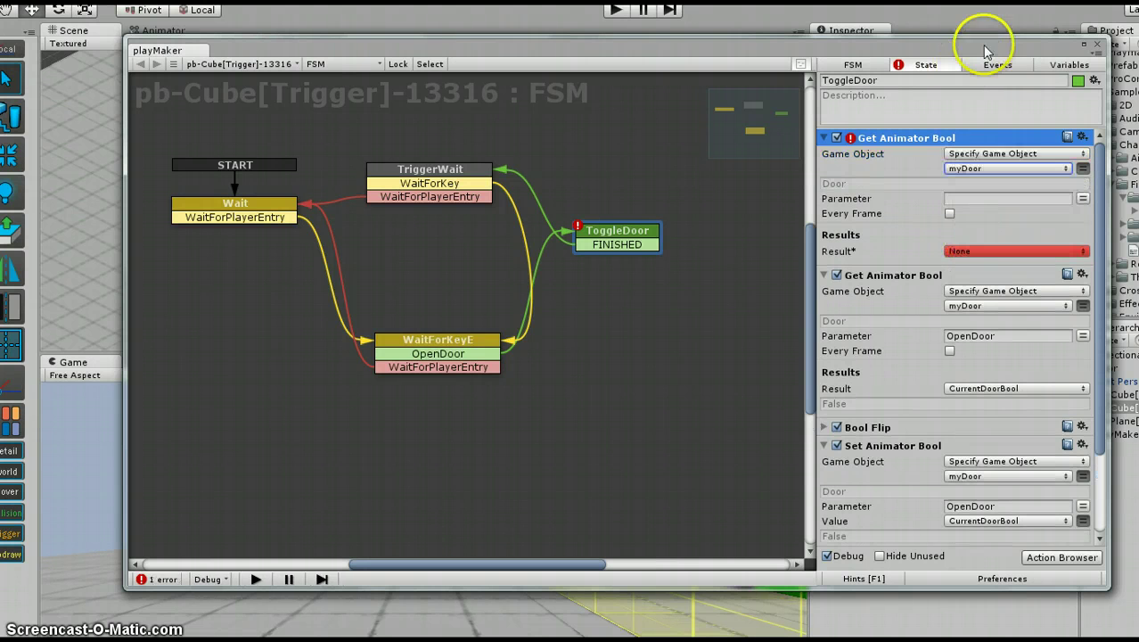
mouse_move(984, 37)
mouse_down()
mouse_move(704, 49)
mouse_move(900, 27)
mouse_move(927, 35)
mouse_up()
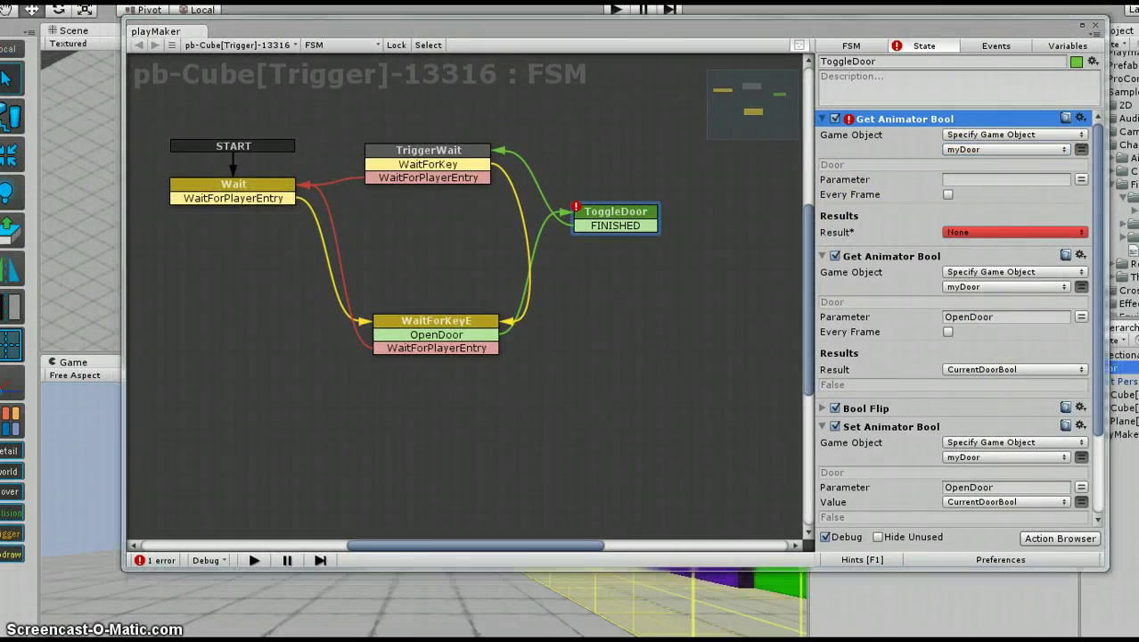
Step: Inspect the Door's own FSM and its Animator layers and parameters
click(628, 14)
drag(673, 42, 842, 53)
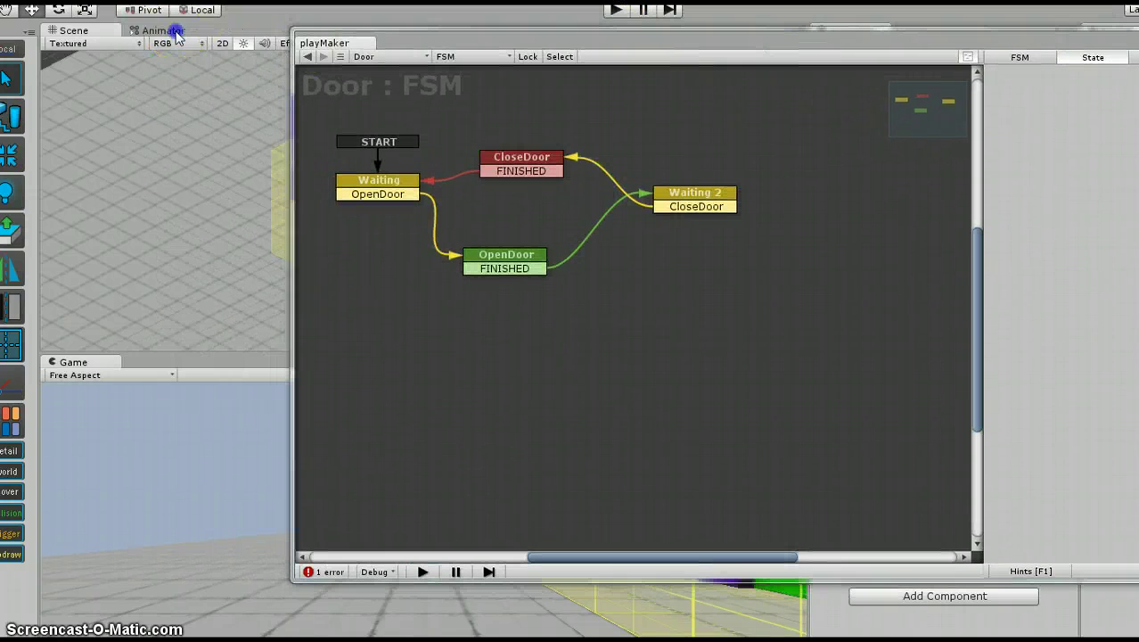
click(183, 30)
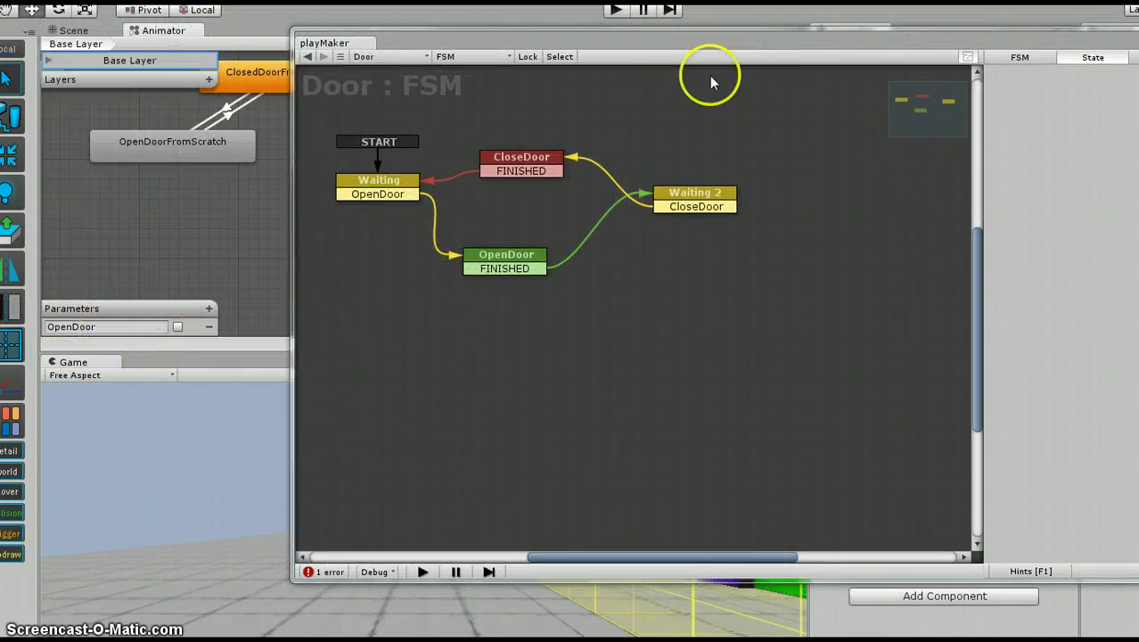
drag(788, 40, 482, 42)
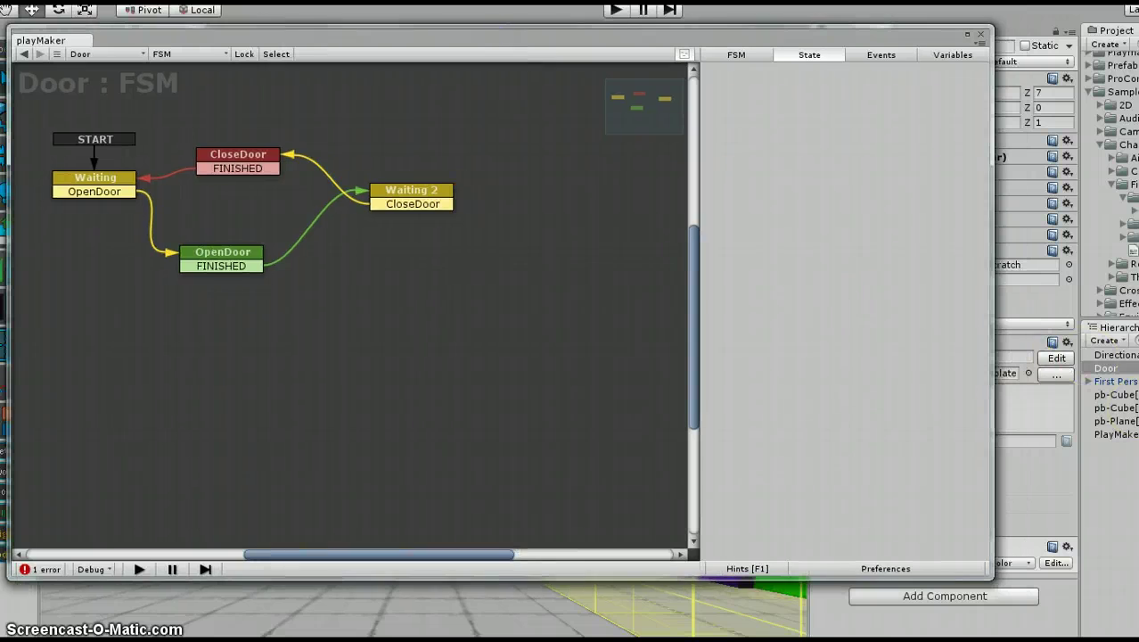
Step: On the trigger cube's FSM, remove ToggleDoor's erroring Get Animator Bool with the empty Parameter
click(1114, 407)
drag(687, 40, 793, 37)
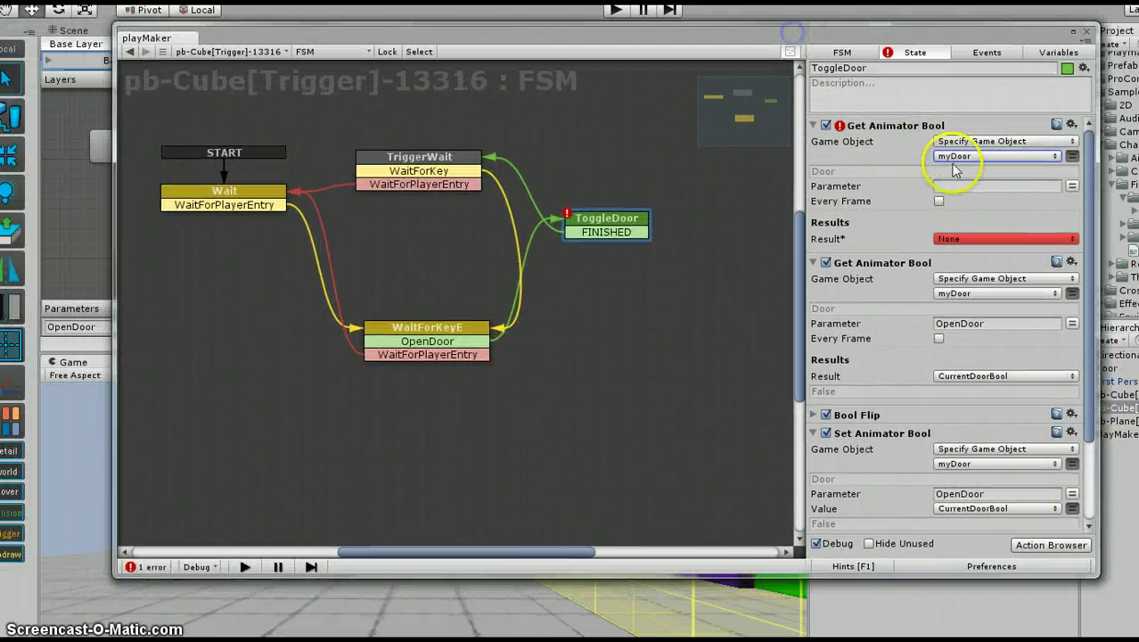
click(954, 188)
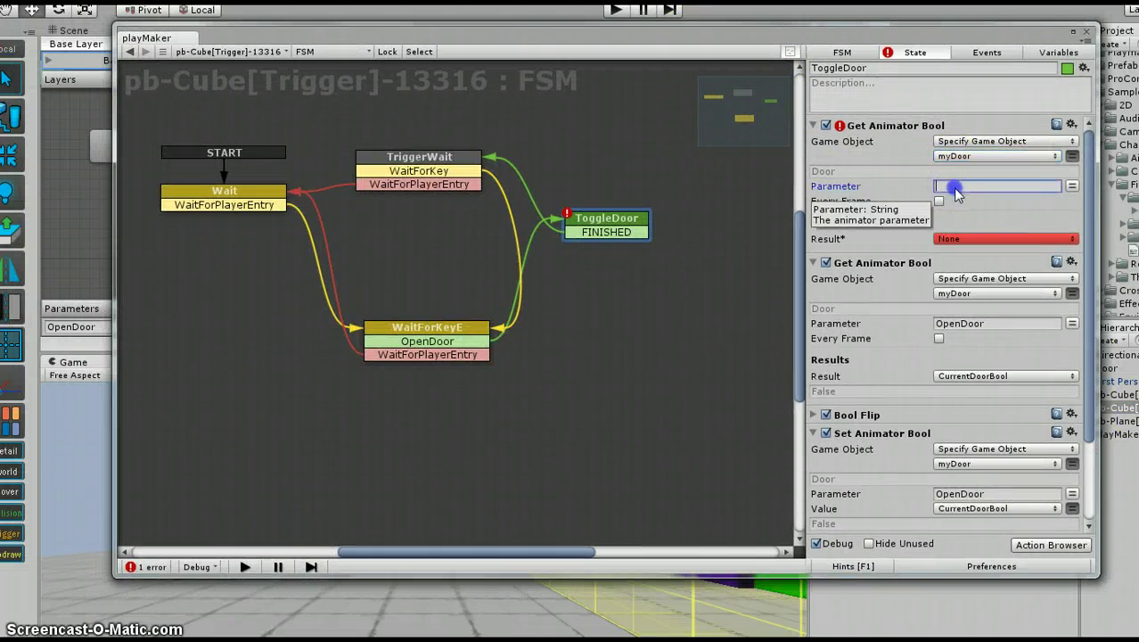
click(1072, 124)
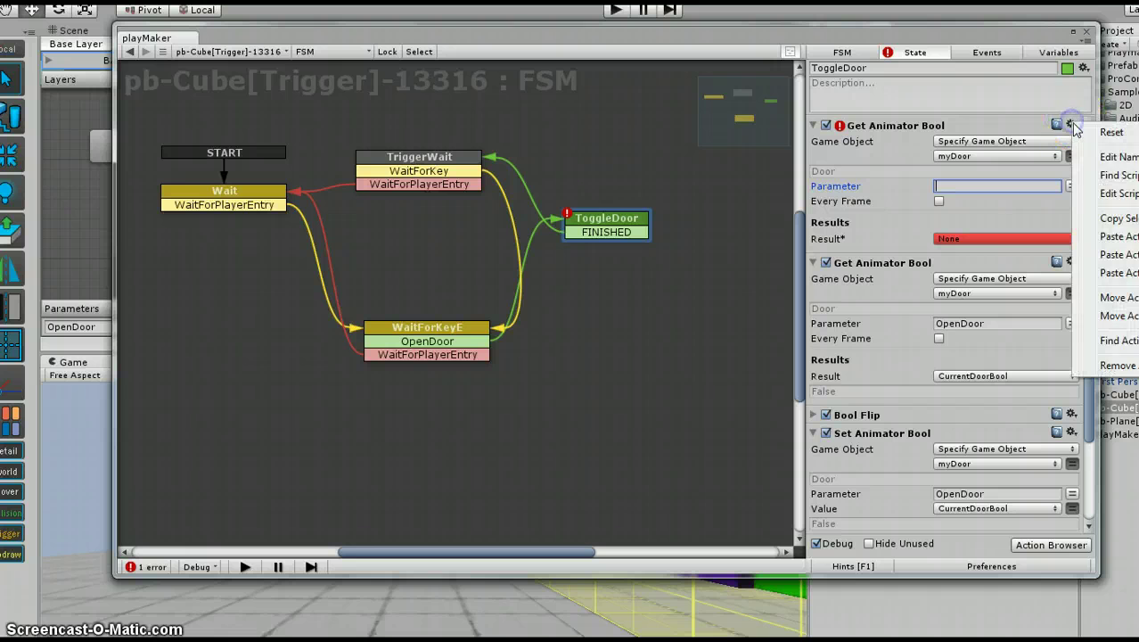
click(1123, 363)
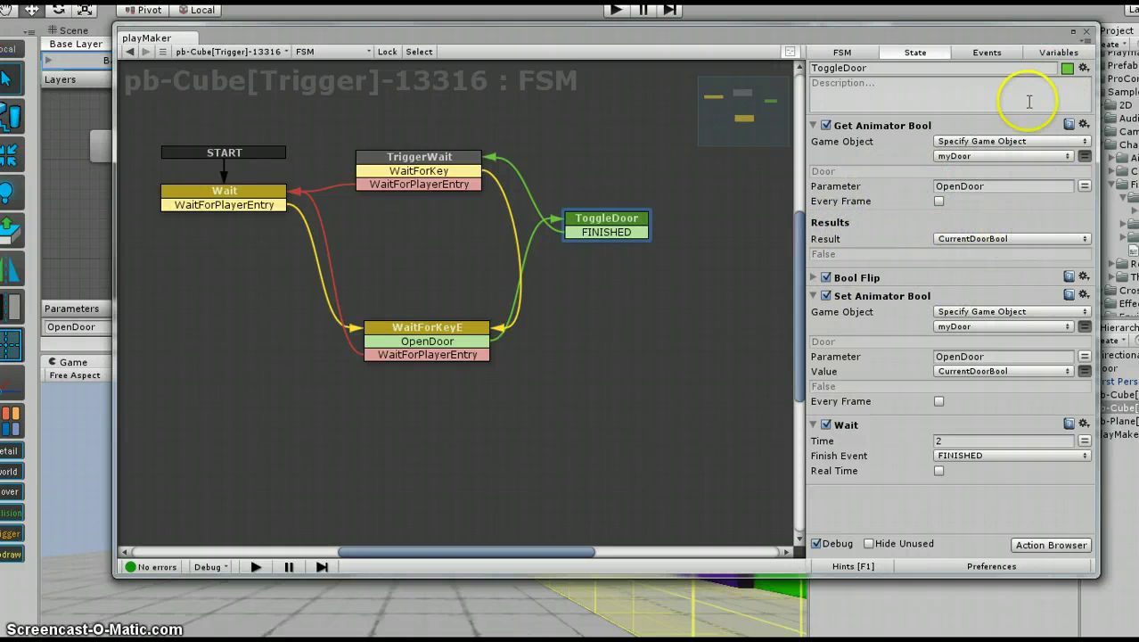
Step: Review the FSM variables, then return to ToggleDoor's action list
click(1059, 53)
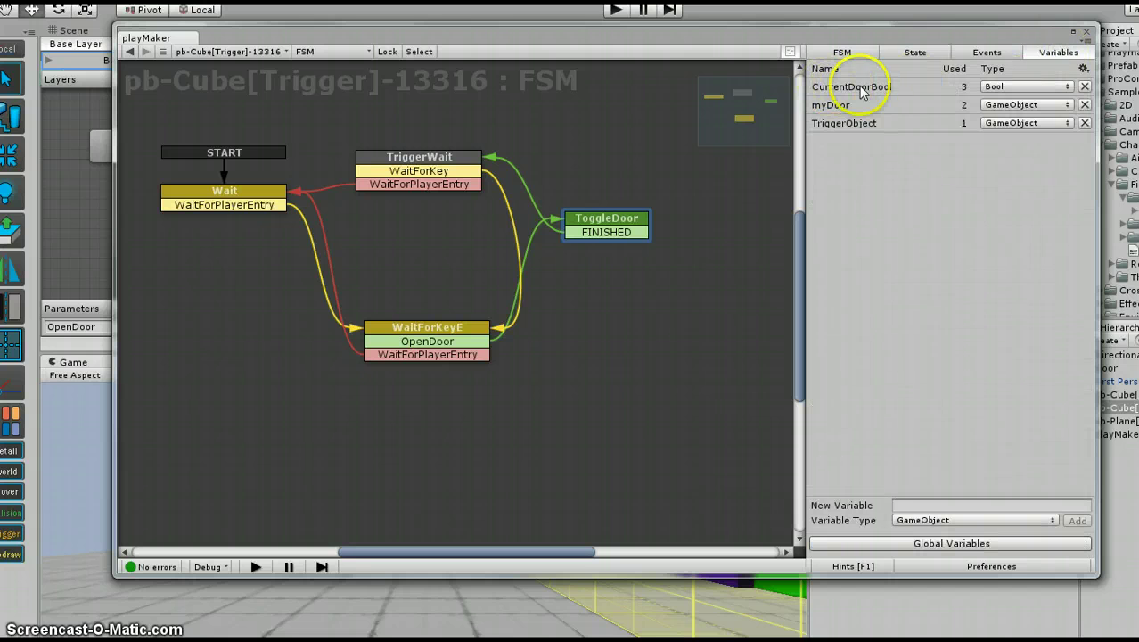
click(926, 55)
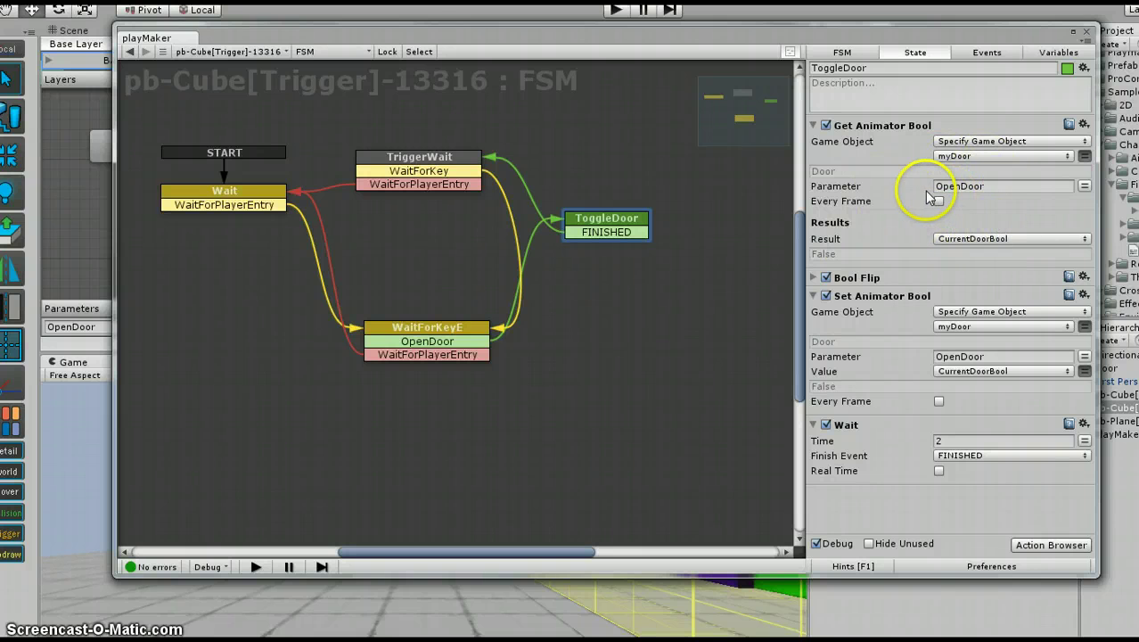
mouse_move(429, 36)
mouse_down()
mouse_move(487, 36)
mouse_move(462, 35)
mouse_up()
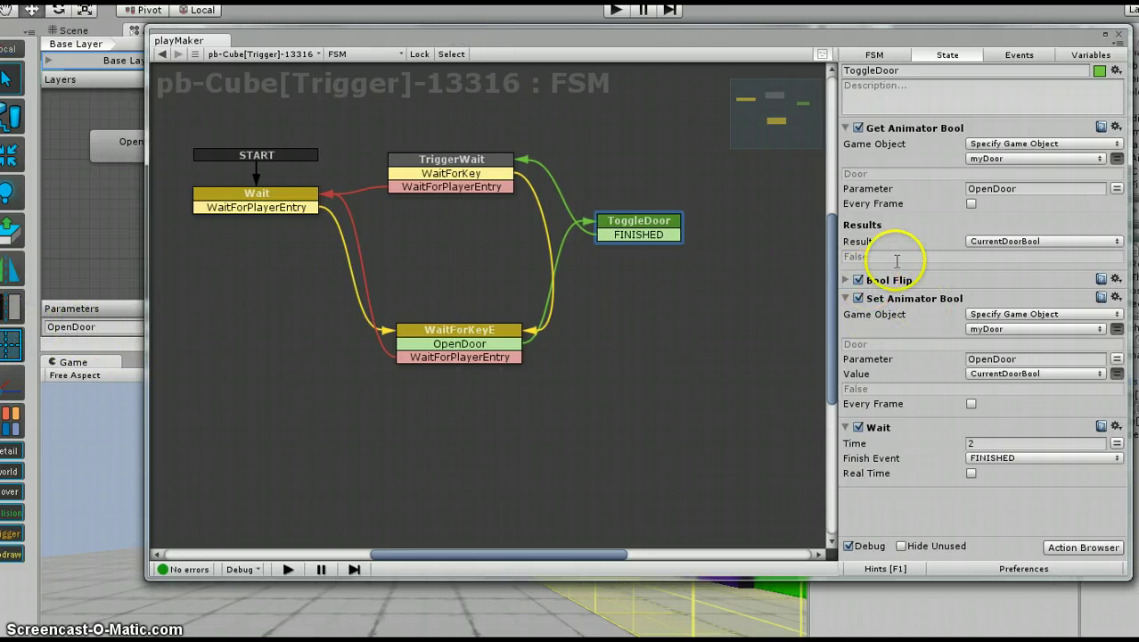
click(845, 280)
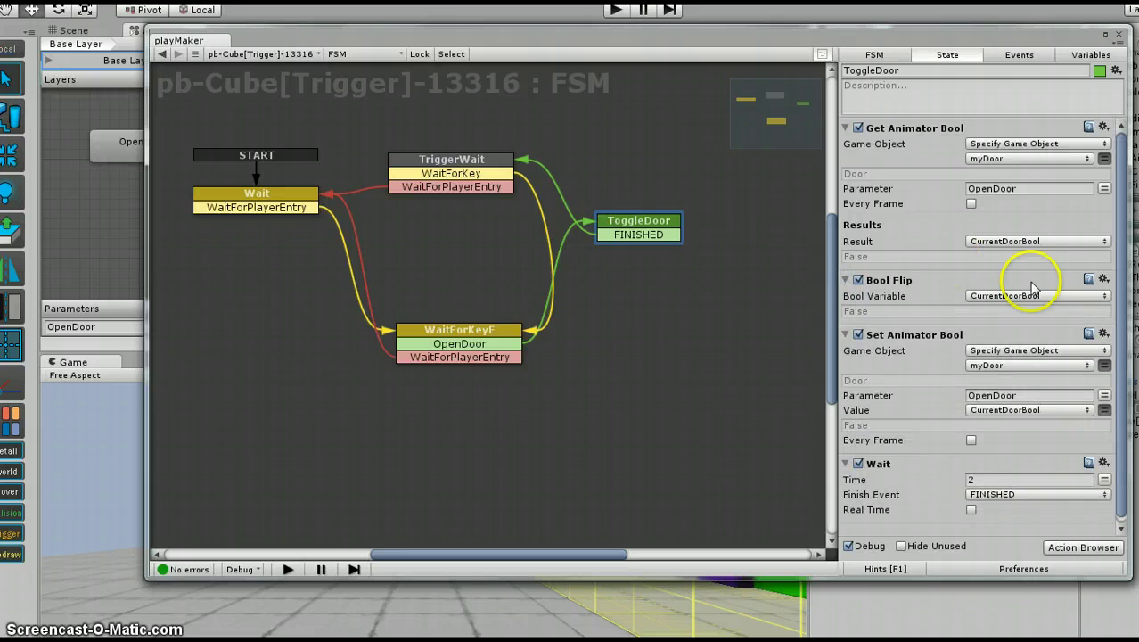
click(1082, 546)
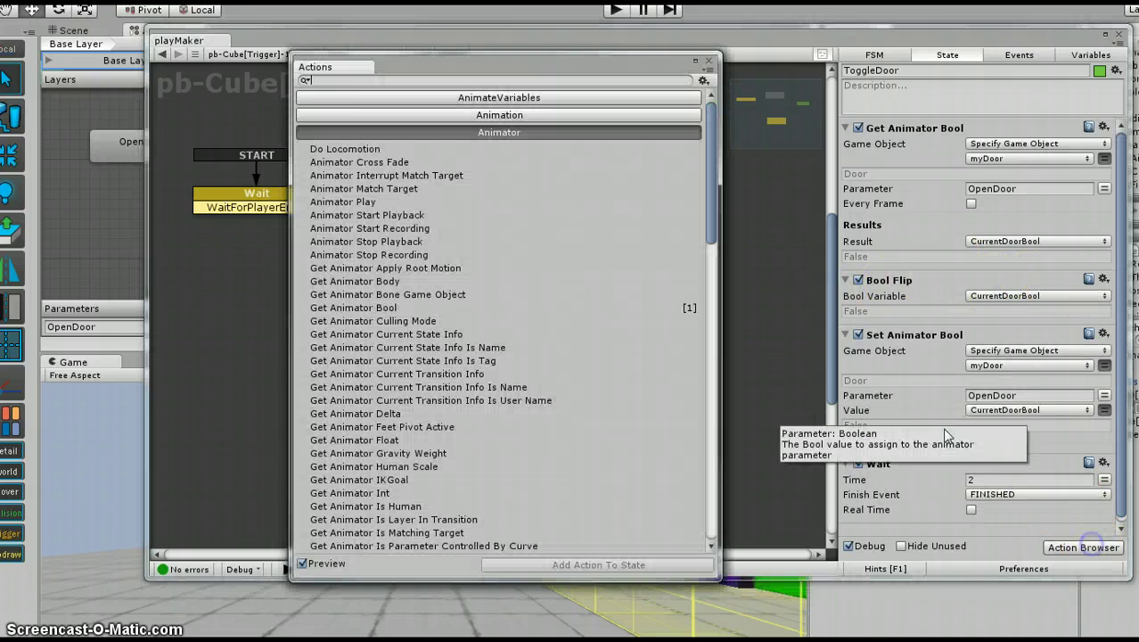
text(bool)
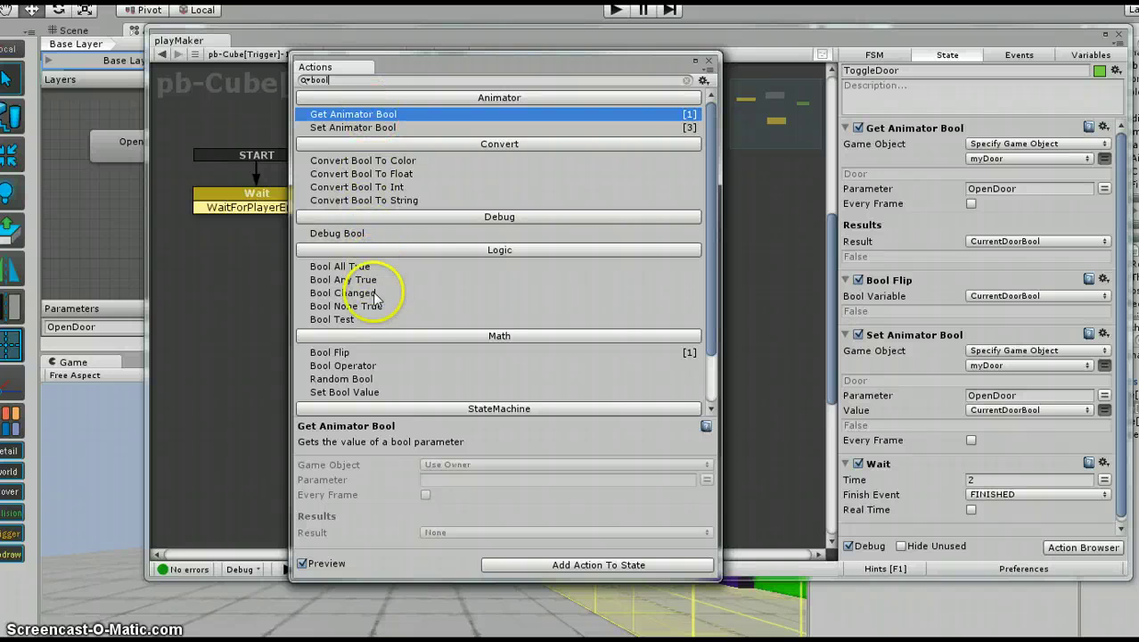
click(337, 356)
click(363, 358)
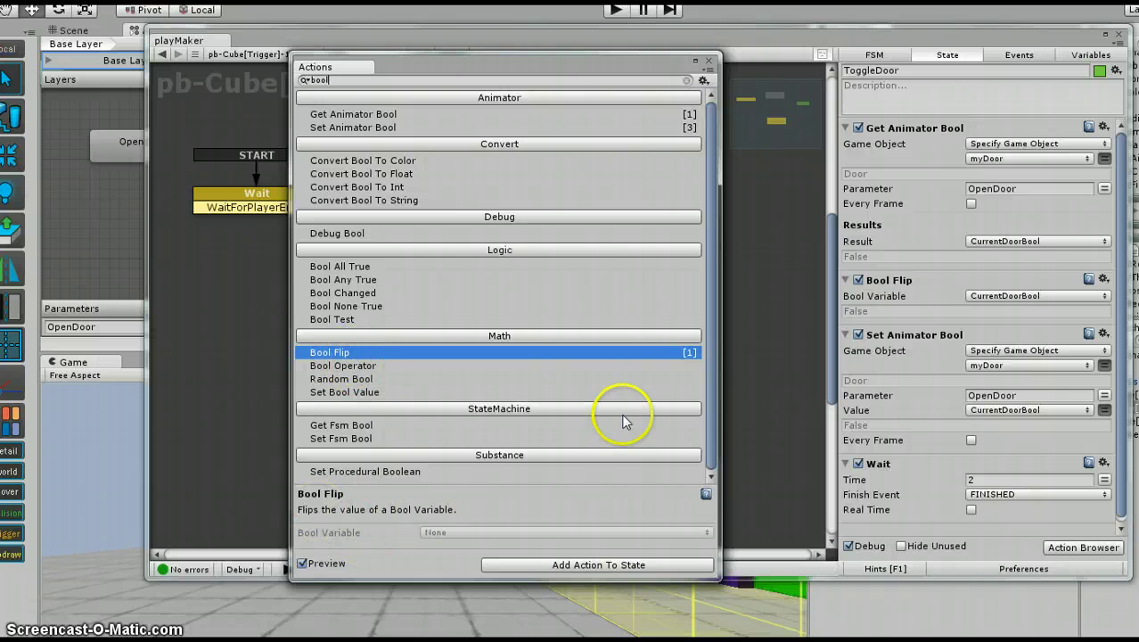
click(702, 64)
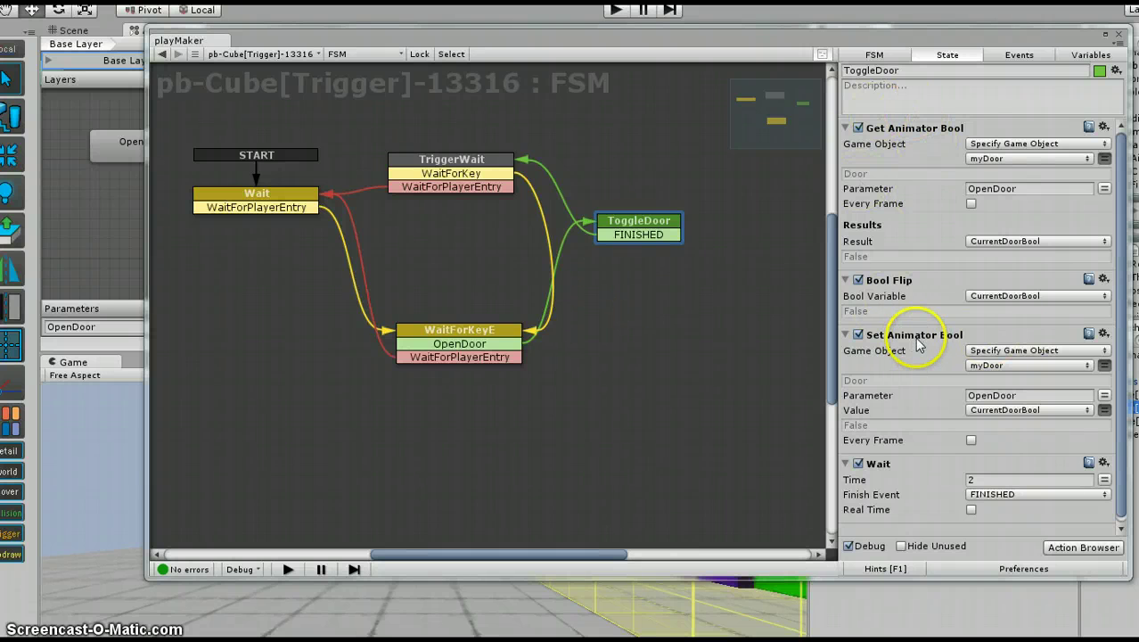
Step: Clear the Action Browser search, read Set Animator Bool's description, and close the browser
click(1082, 546)
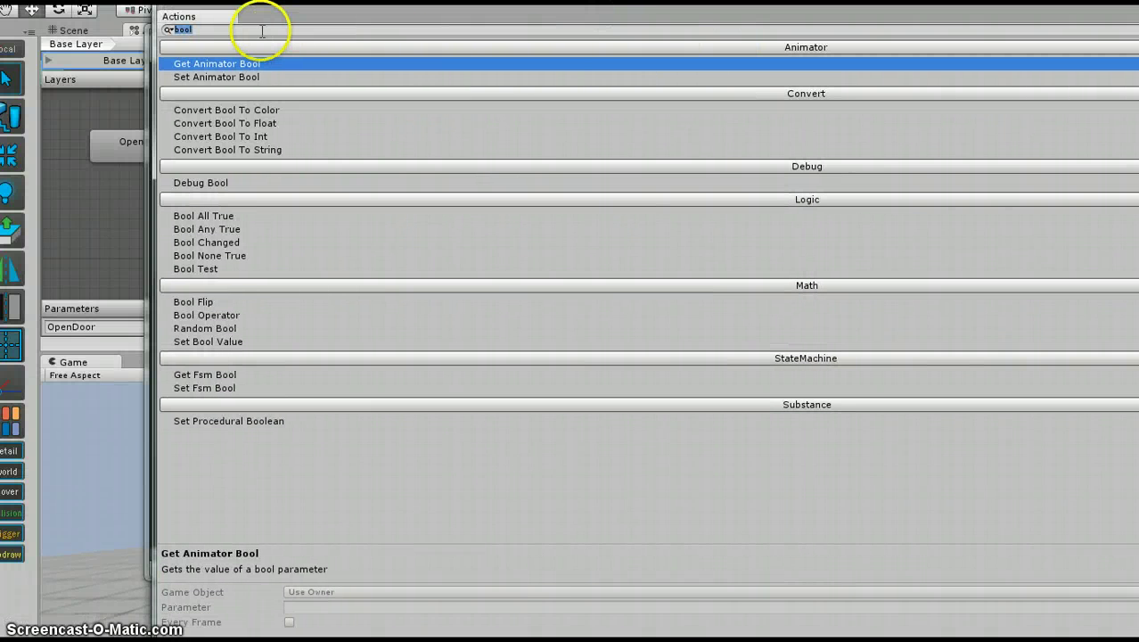
key(BackSpace)
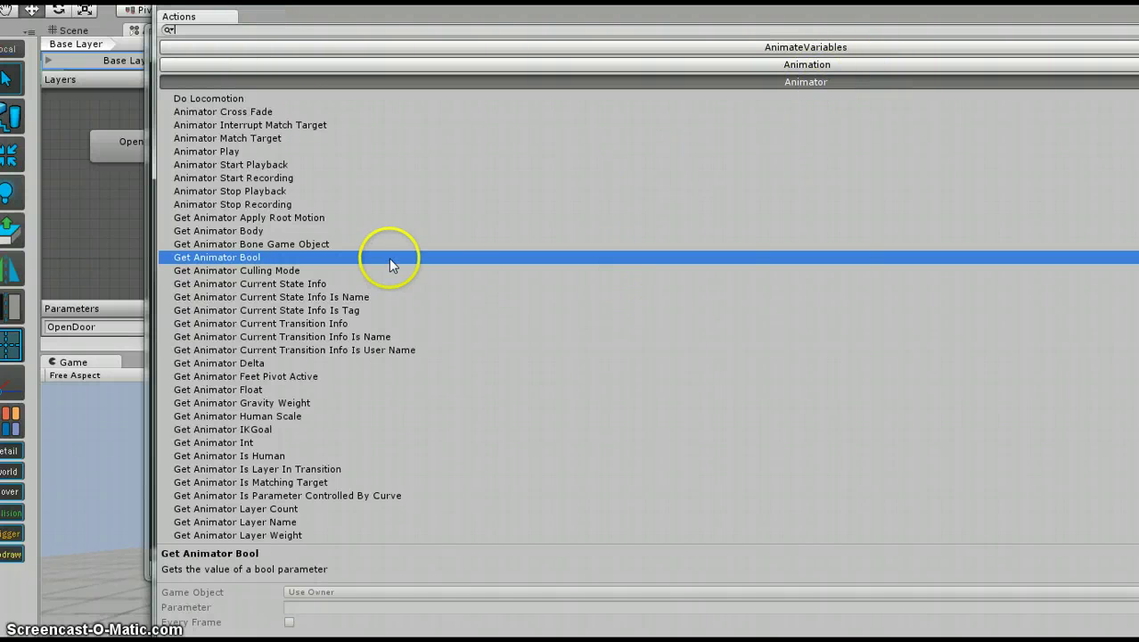
scroll(294, 464, down, 4)
scroll(365, 437, down, 5)
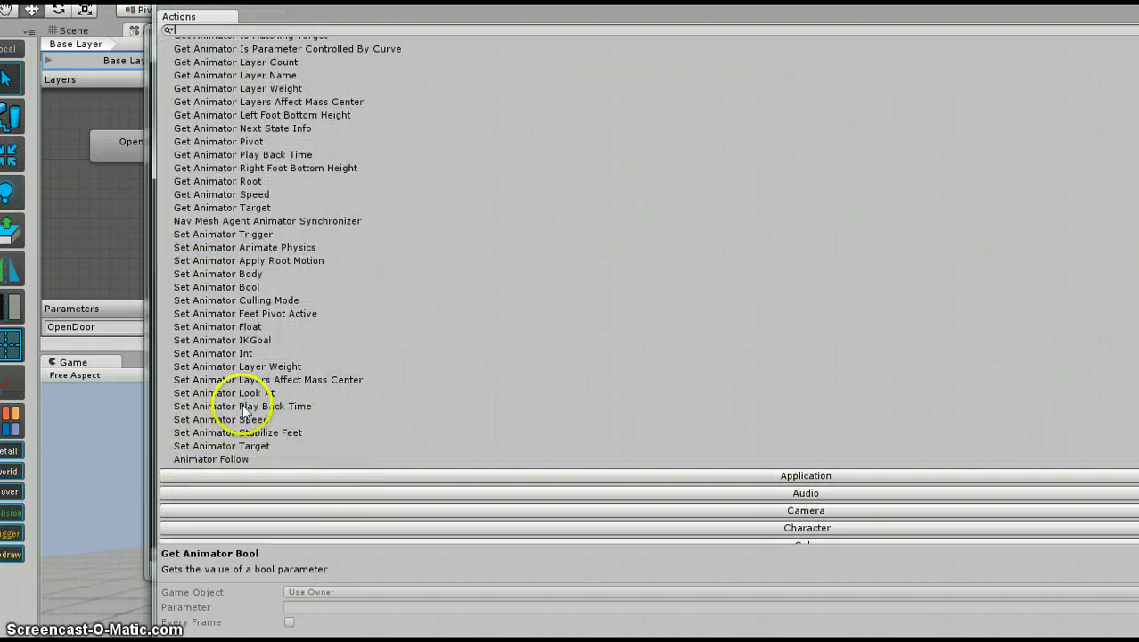
click(245, 286)
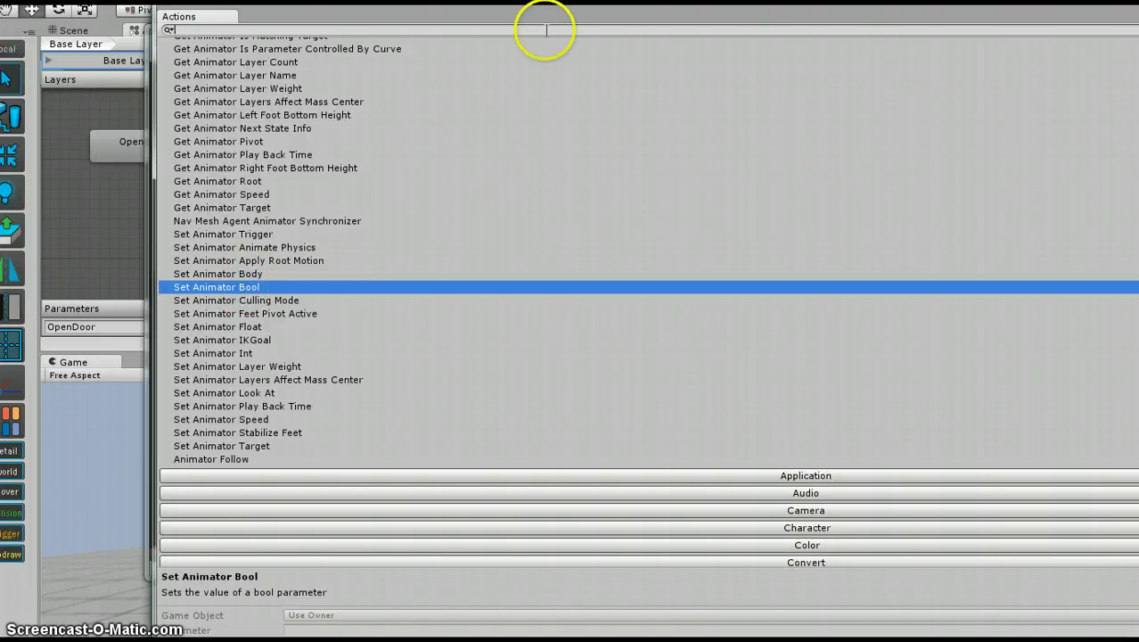
drag(486, 37, 266, 41)
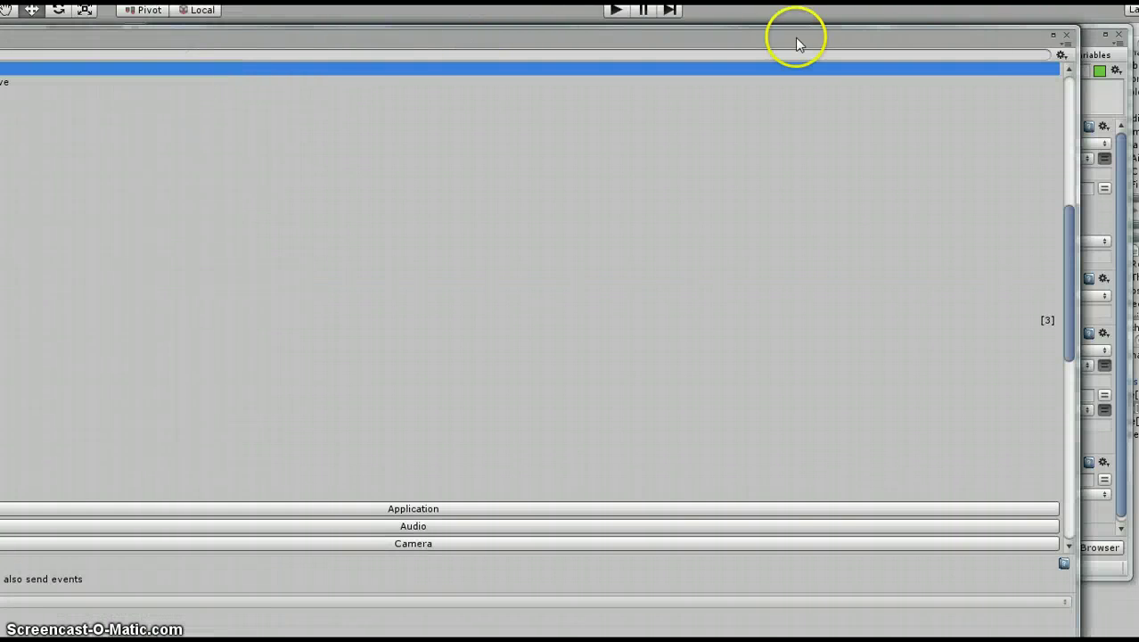
click(1068, 35)
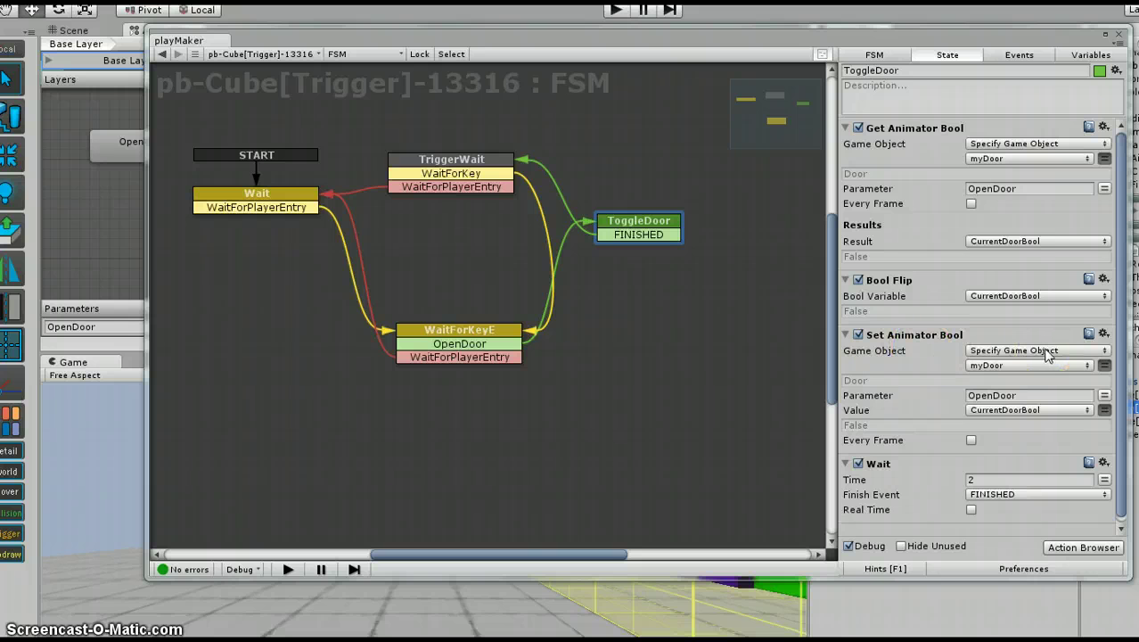
Step: Collapse the Set Animator Bool and Bool Flip actions in ToggleDoor
click(1083, 366)
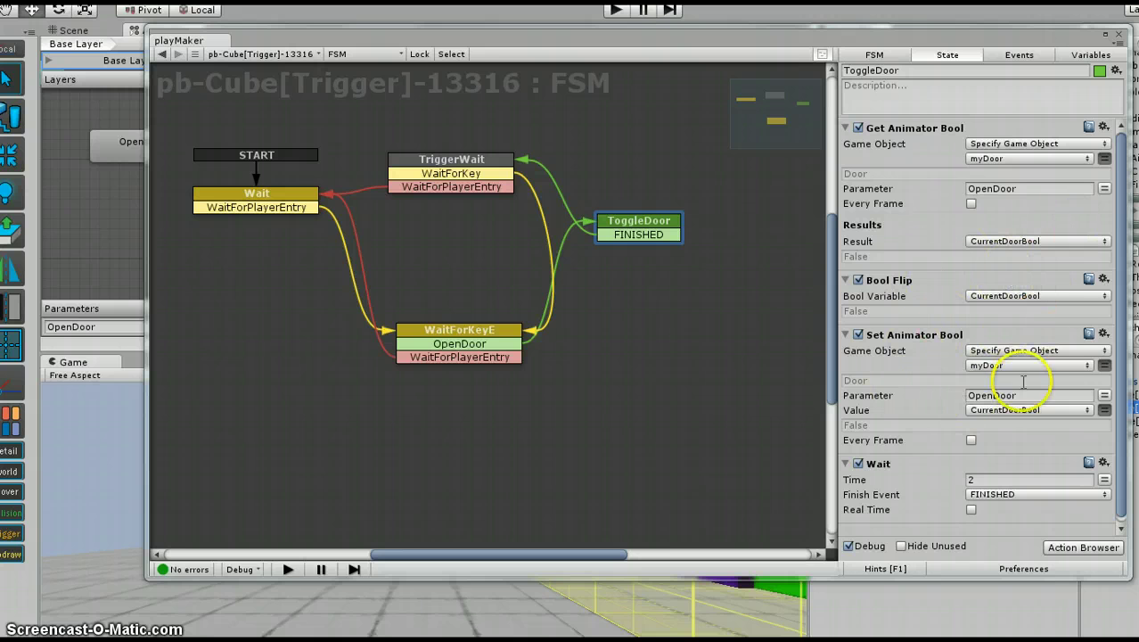
click(845, 334)
click(845, 280)
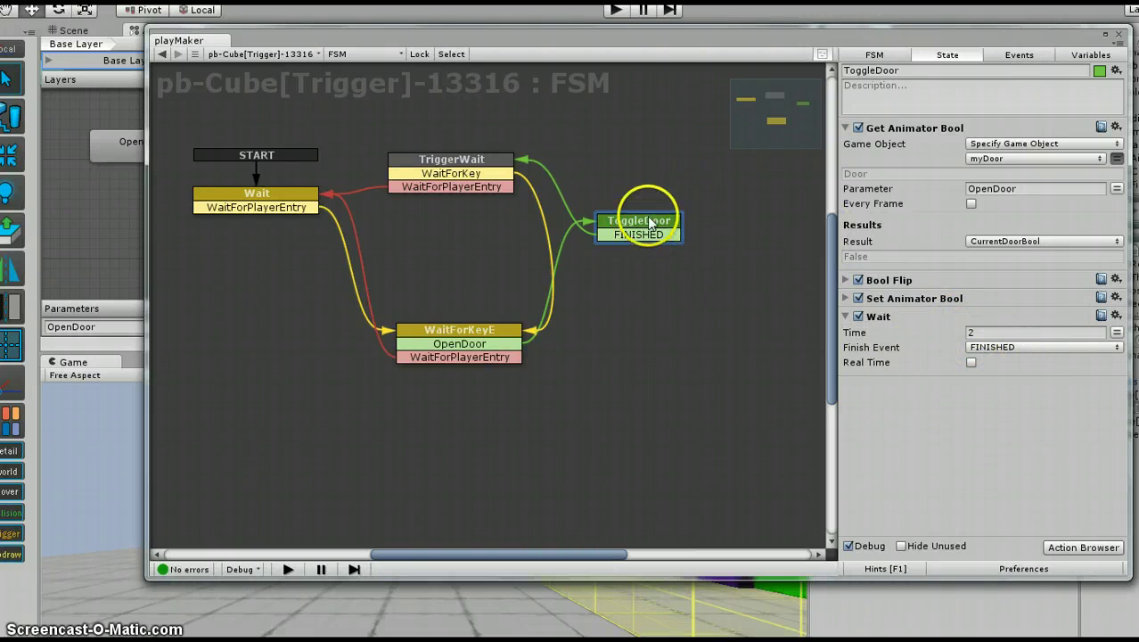
Step: Select the TriggerWait state to view its stay and exit Trigger Event actions
click(446, 163)
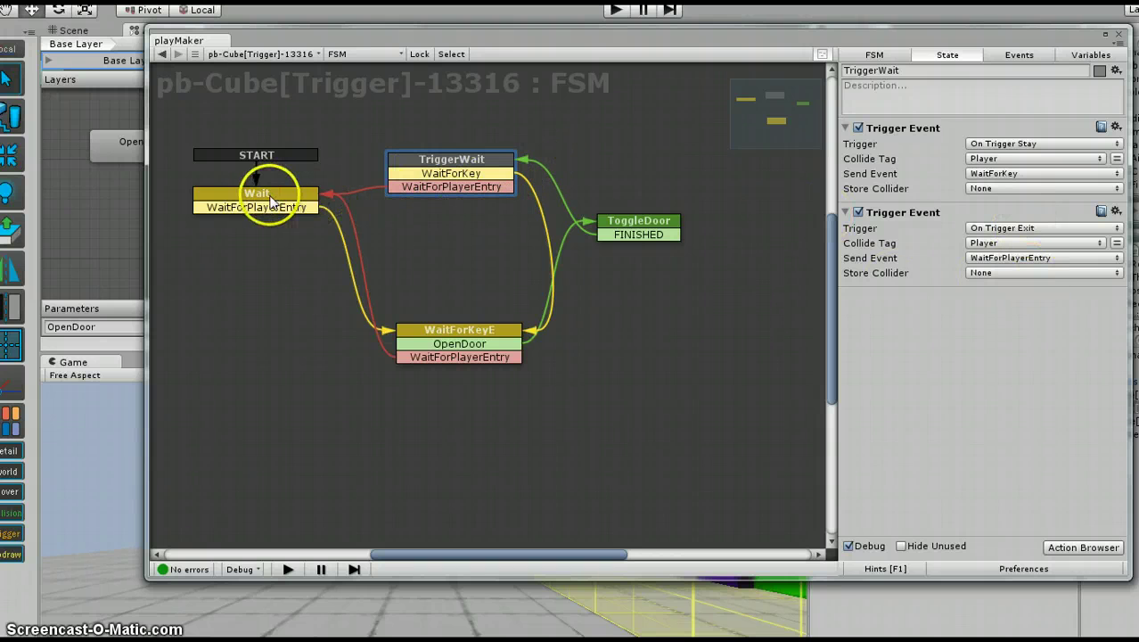
Step: Enter Play mode, walk the player into the trigger, and press E to open the door
click(1120, 36)
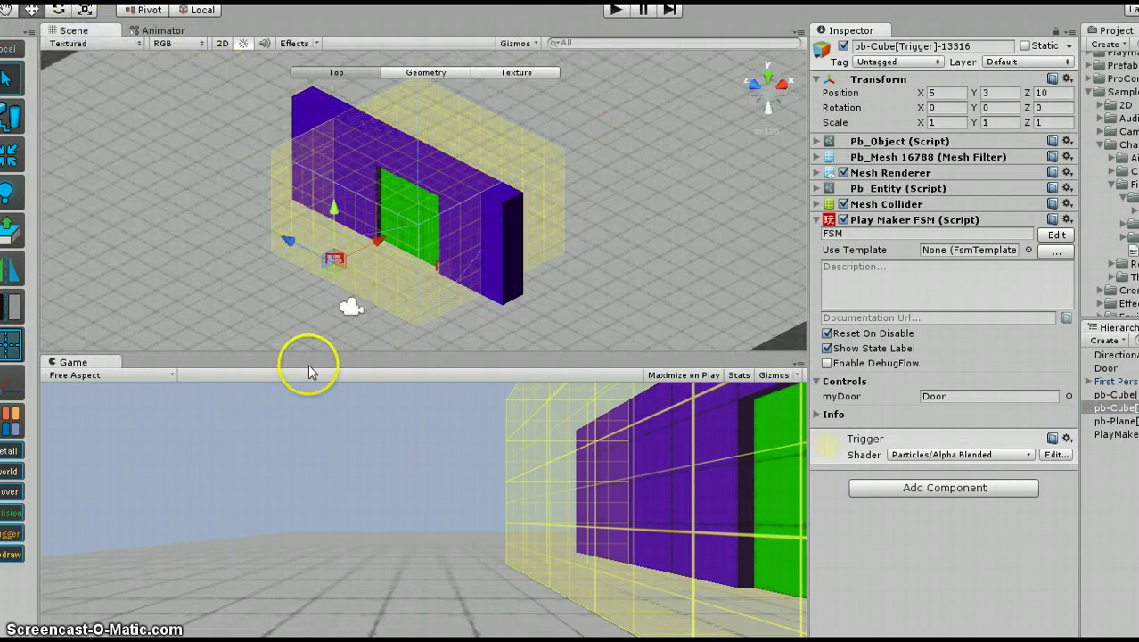
click(616, 10)
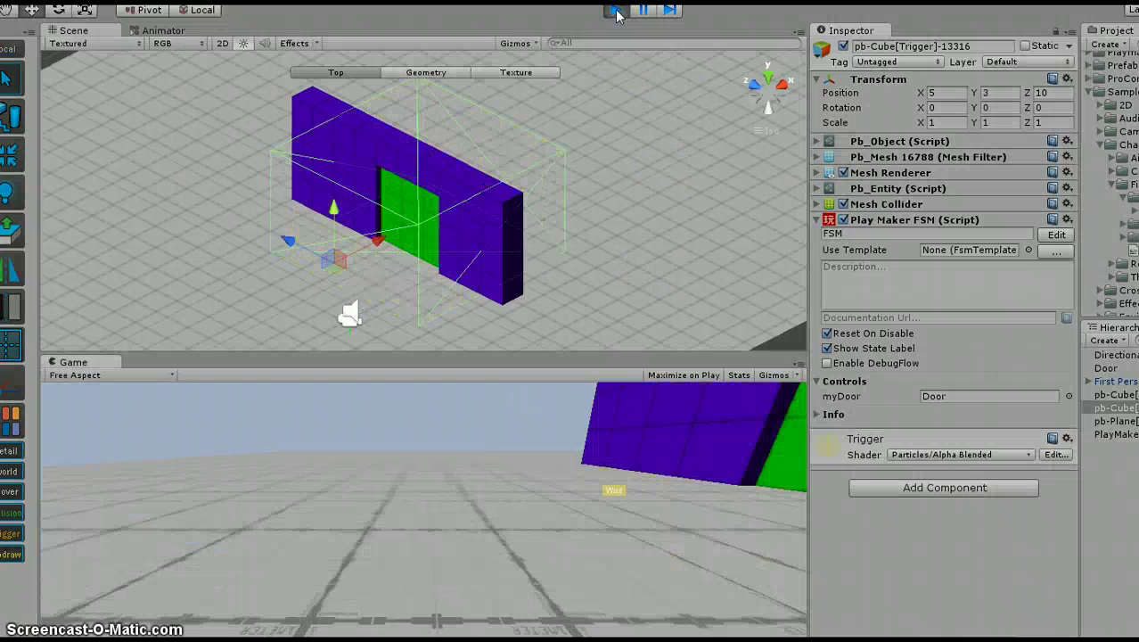
click(271, 457)
key(w)
key(s)
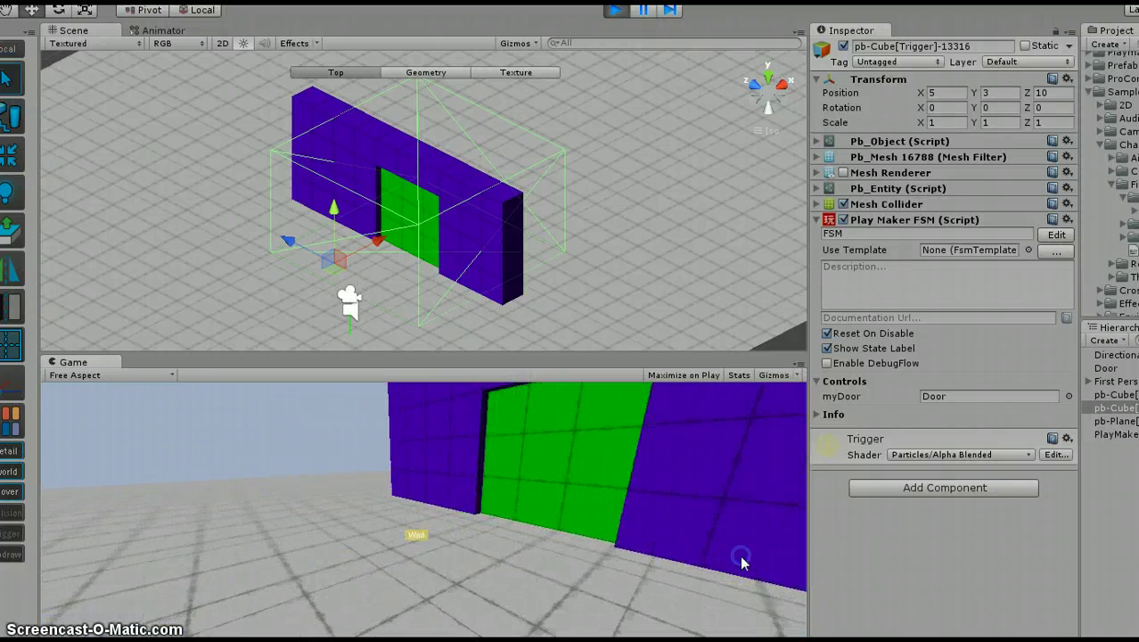
key(d)
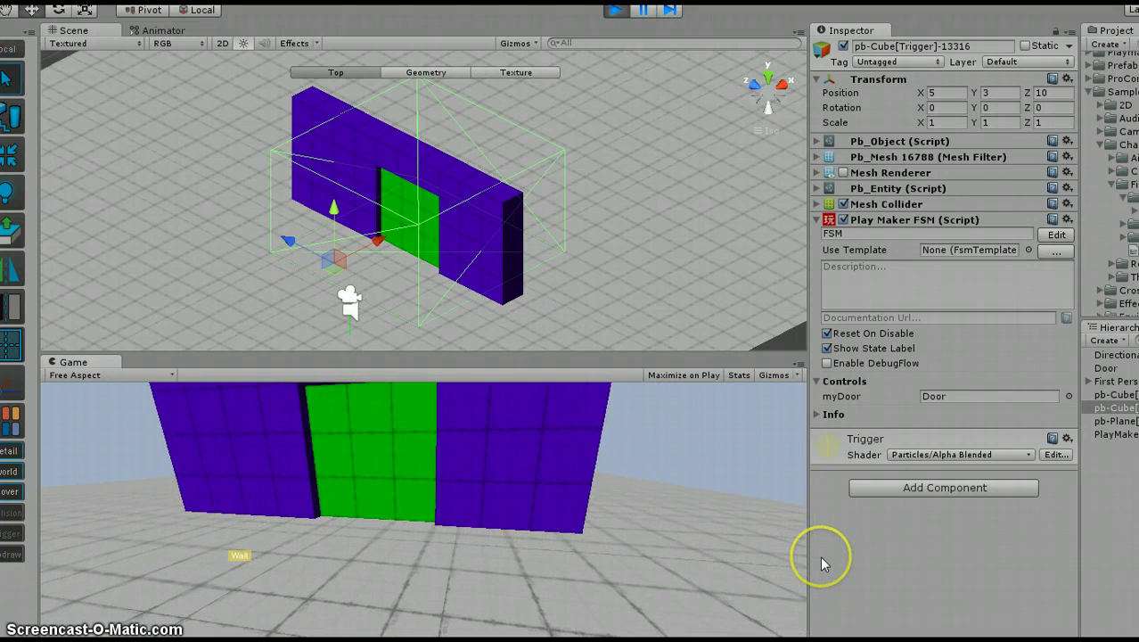
key(w)
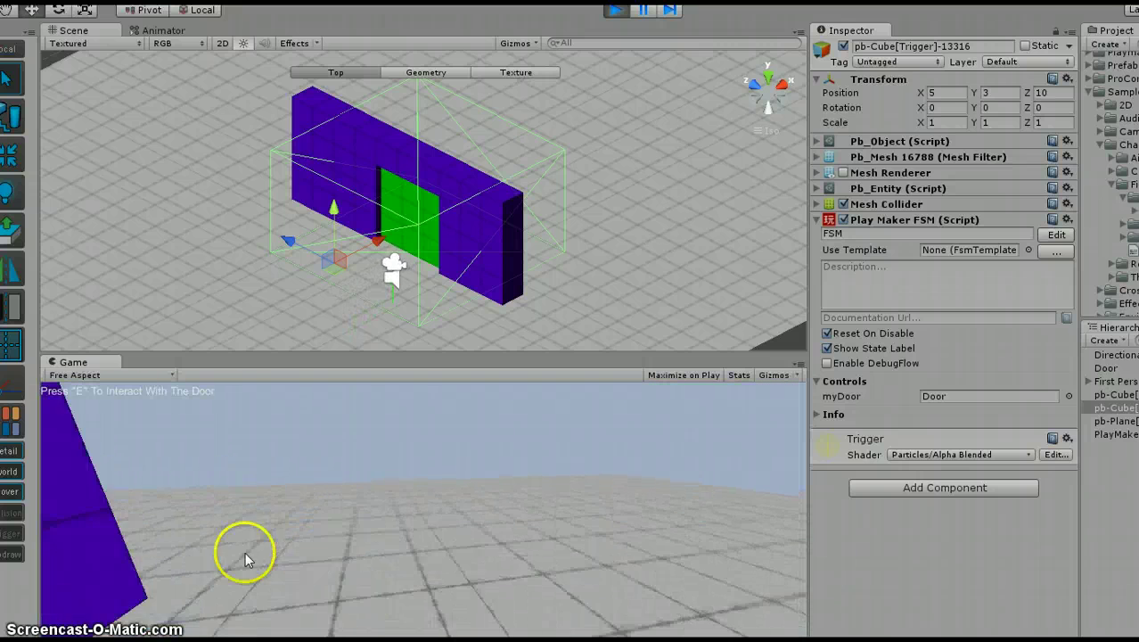
key(e)
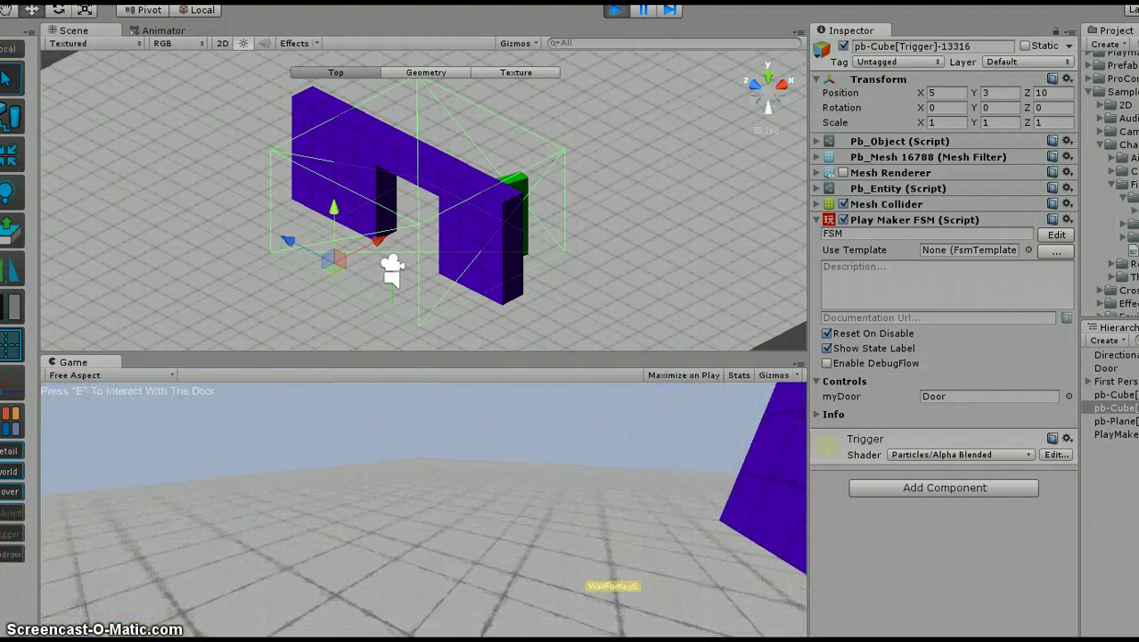
Step: Walk away, return to the trigger, and press E to close the door
key(w)
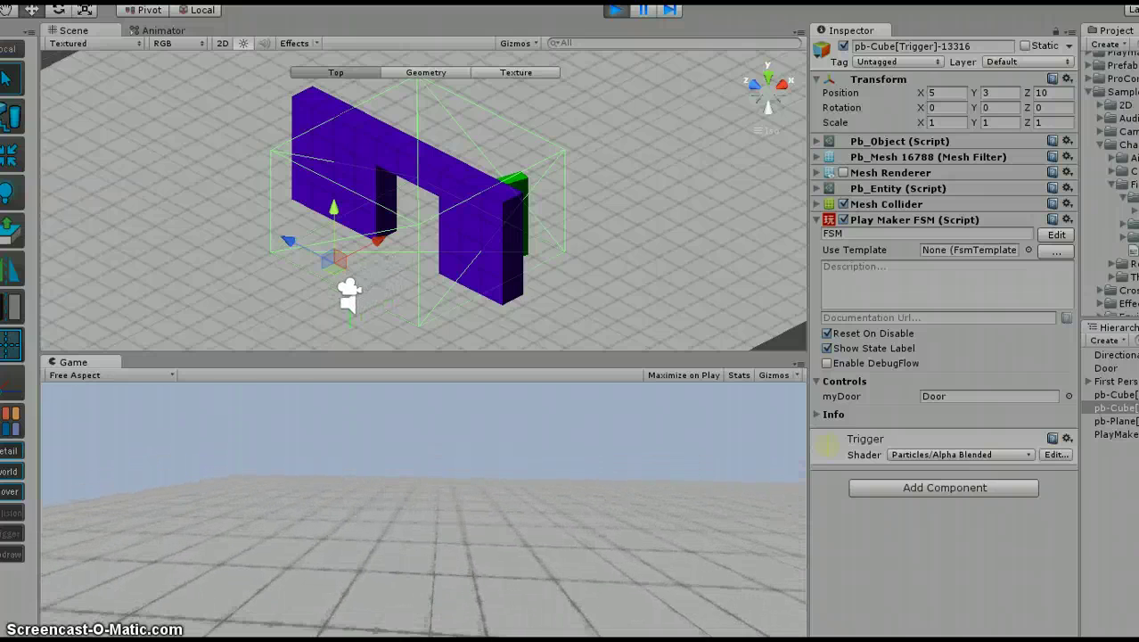
key(w)
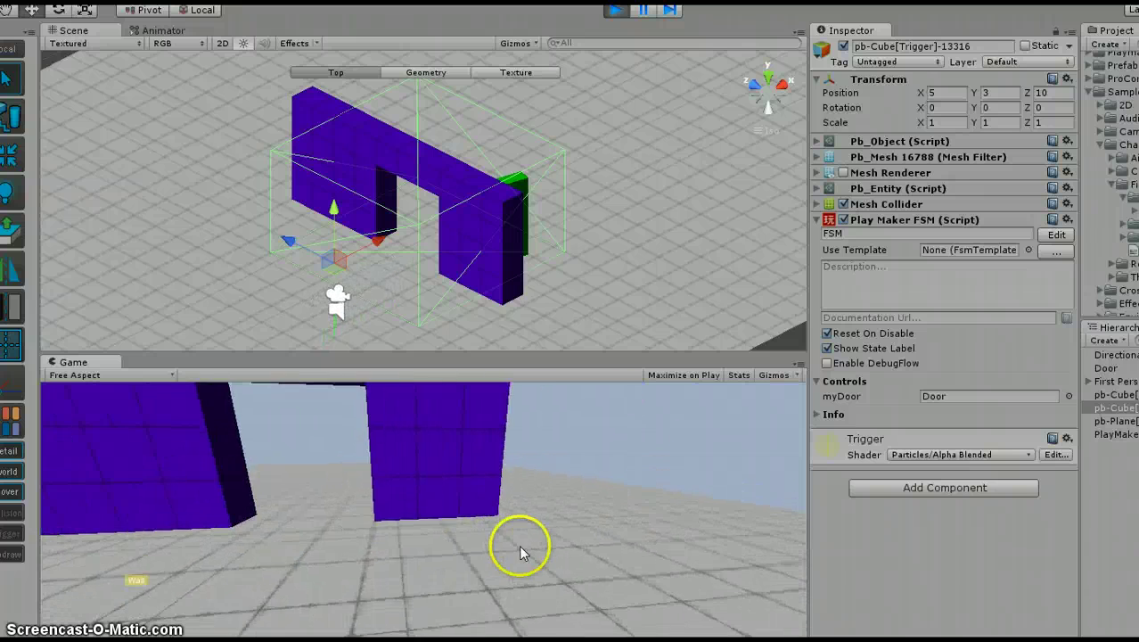
key(e)
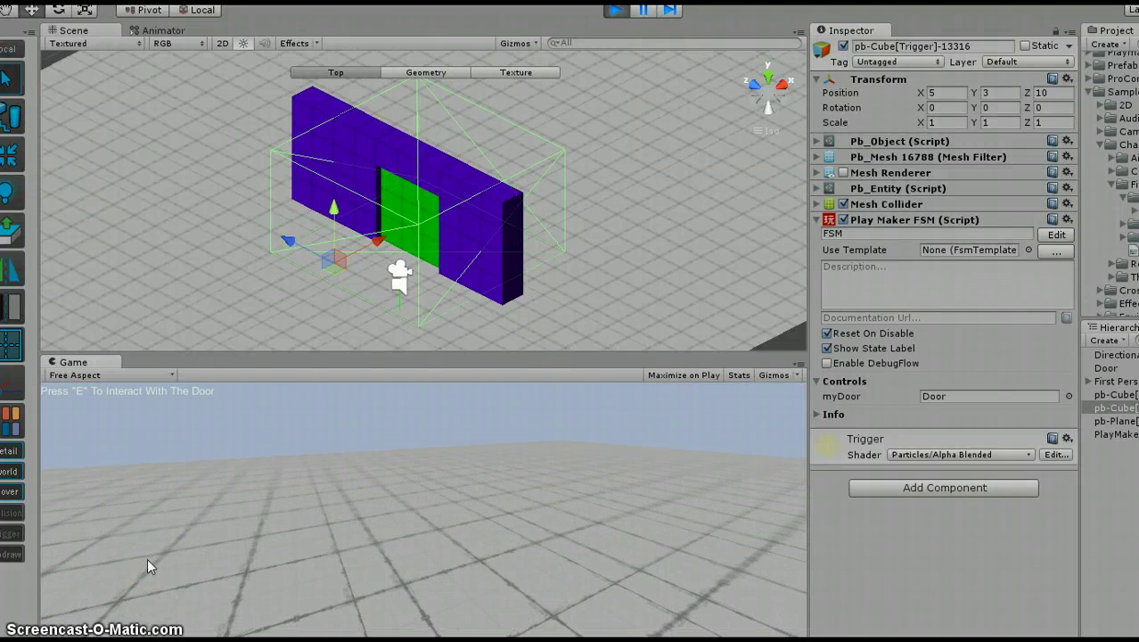
key(w)
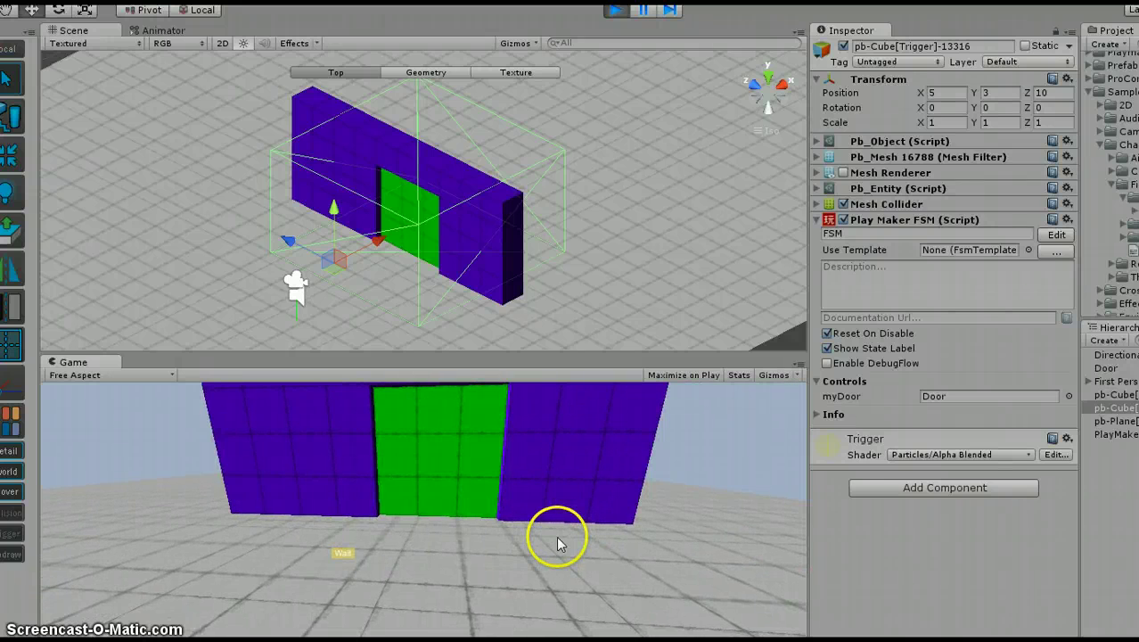
Step: Edit the trigger cube's Play Maker FSM and dock its graph window beside the Scene view
click(1054, 235)
click(450, 16)
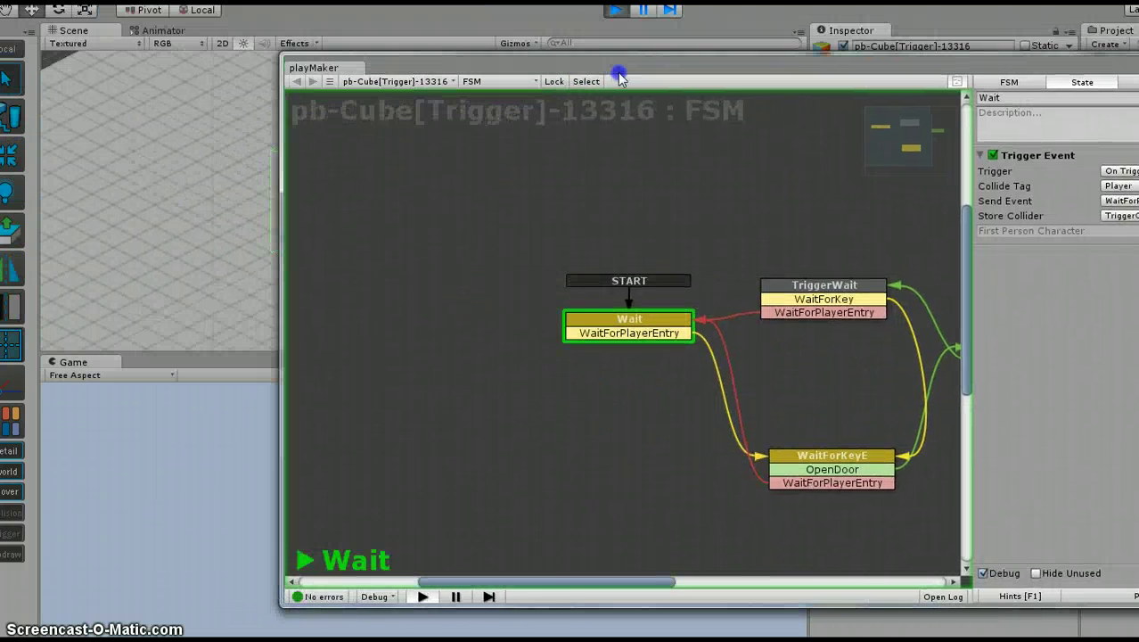
drag(462, 45, 900, 130)
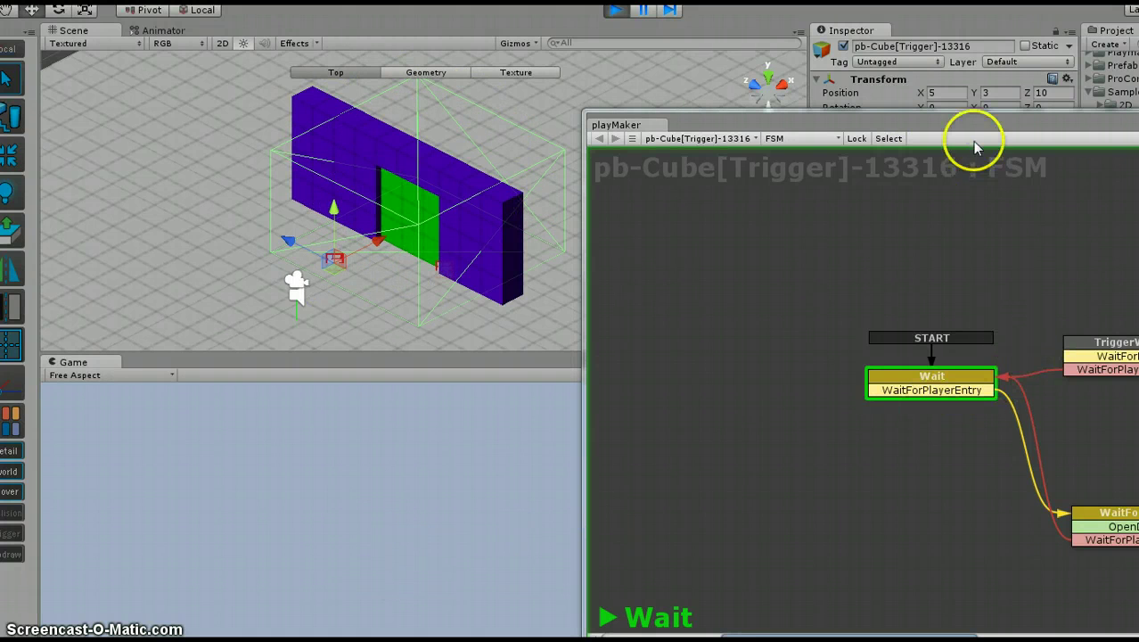
drag(976, 140, 836, 42)
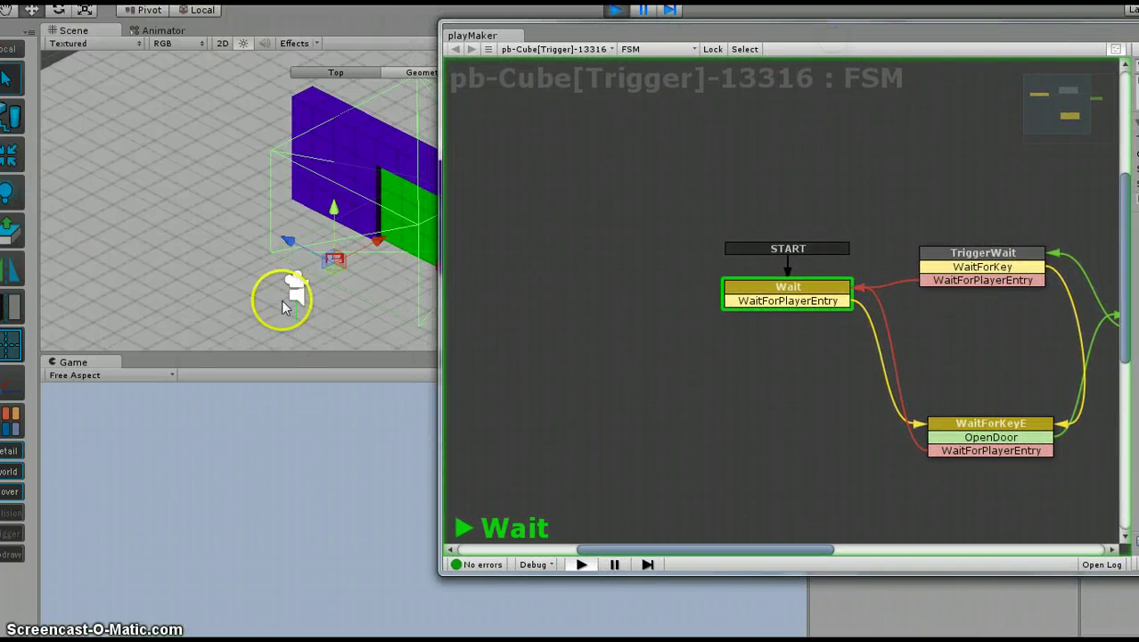
Step: Walk up to the door and press E, watching the graph enter WaitForKeyE and ToggleDoor
click(330, 559)
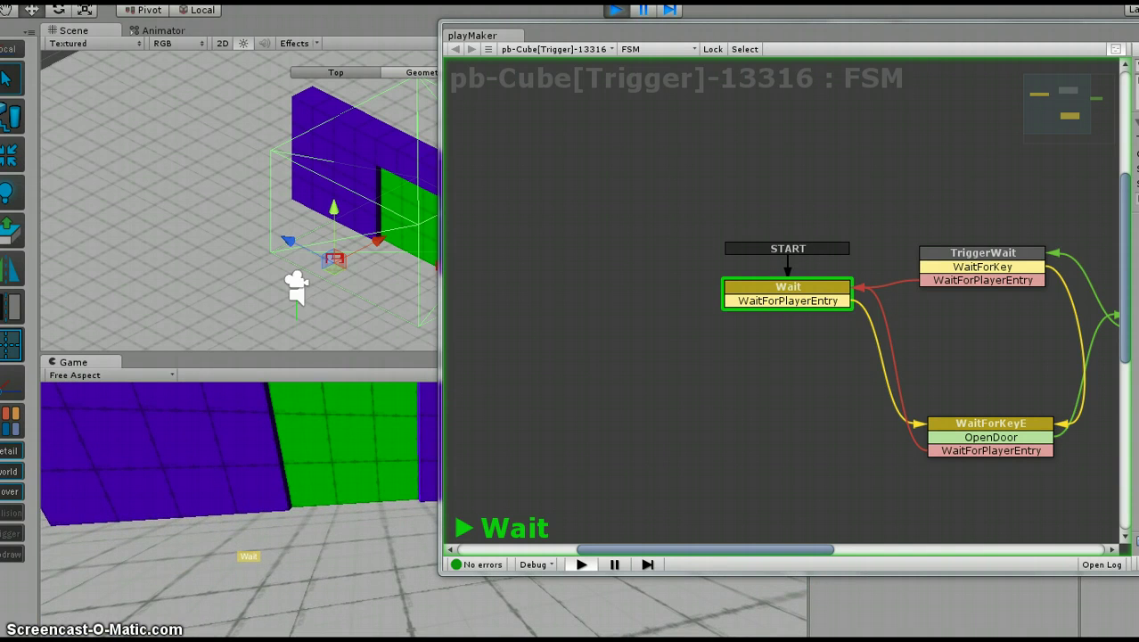
key(w)
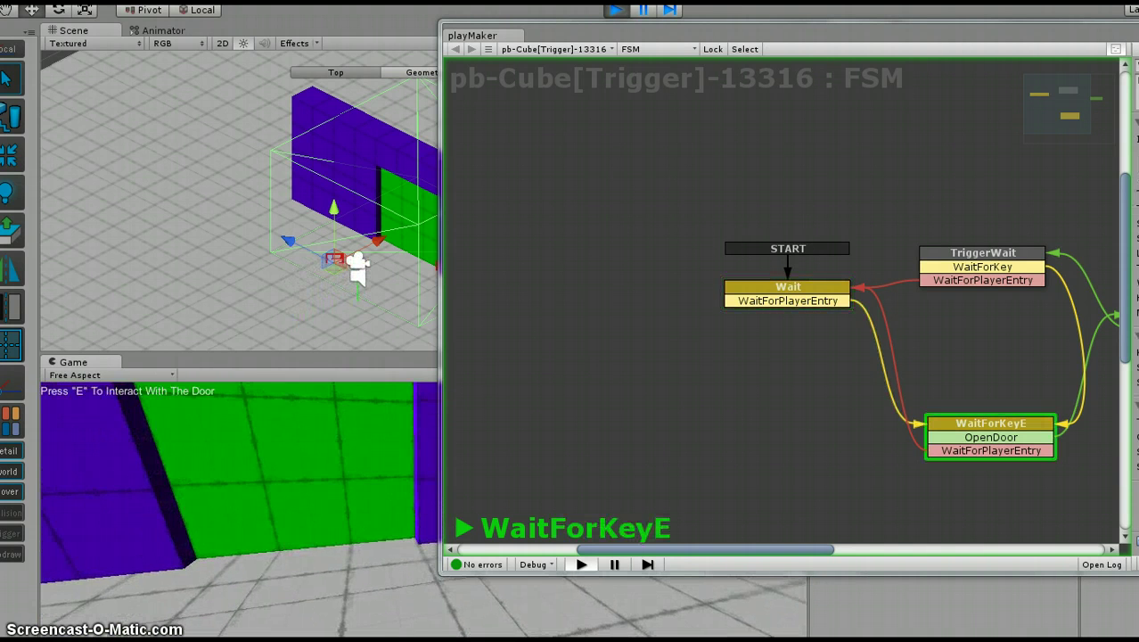
key(Escape)
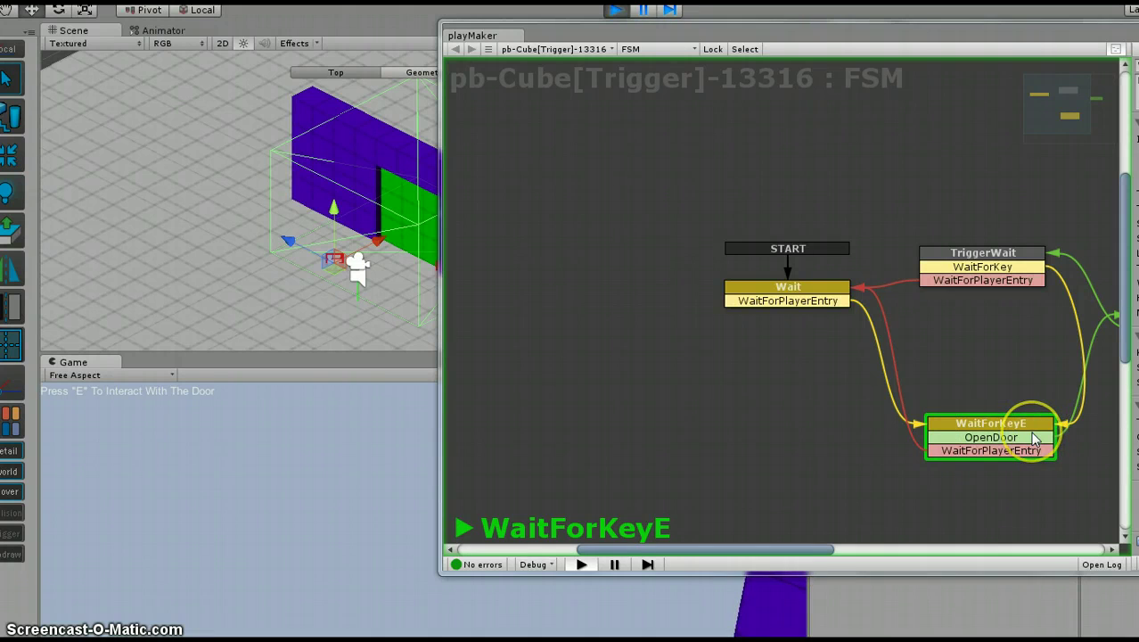
key(e)
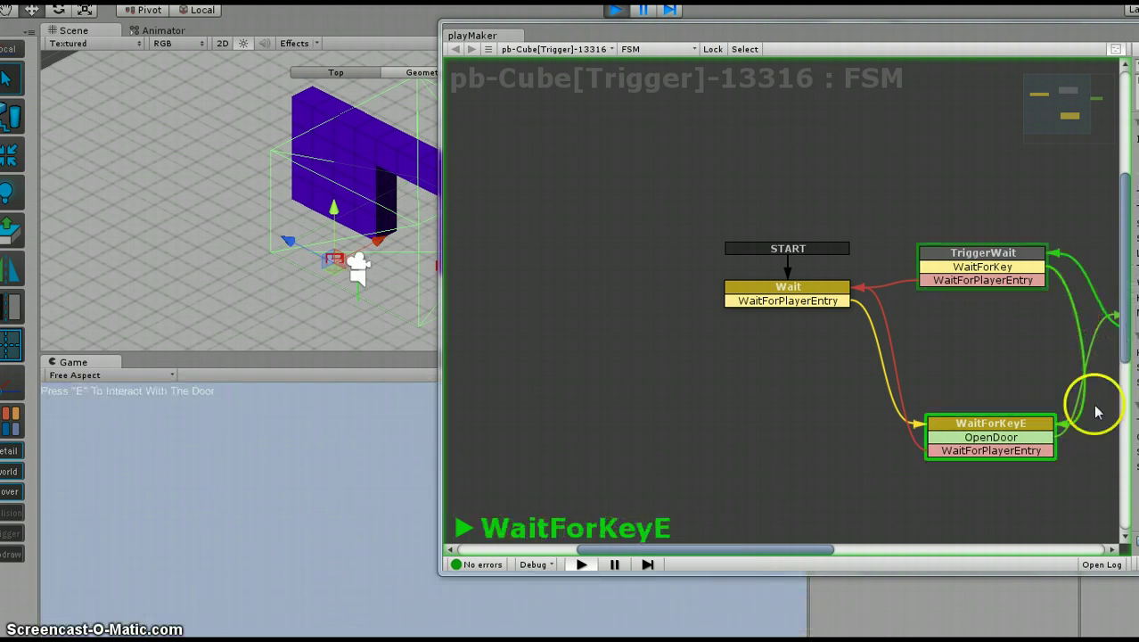
click(878, 551)
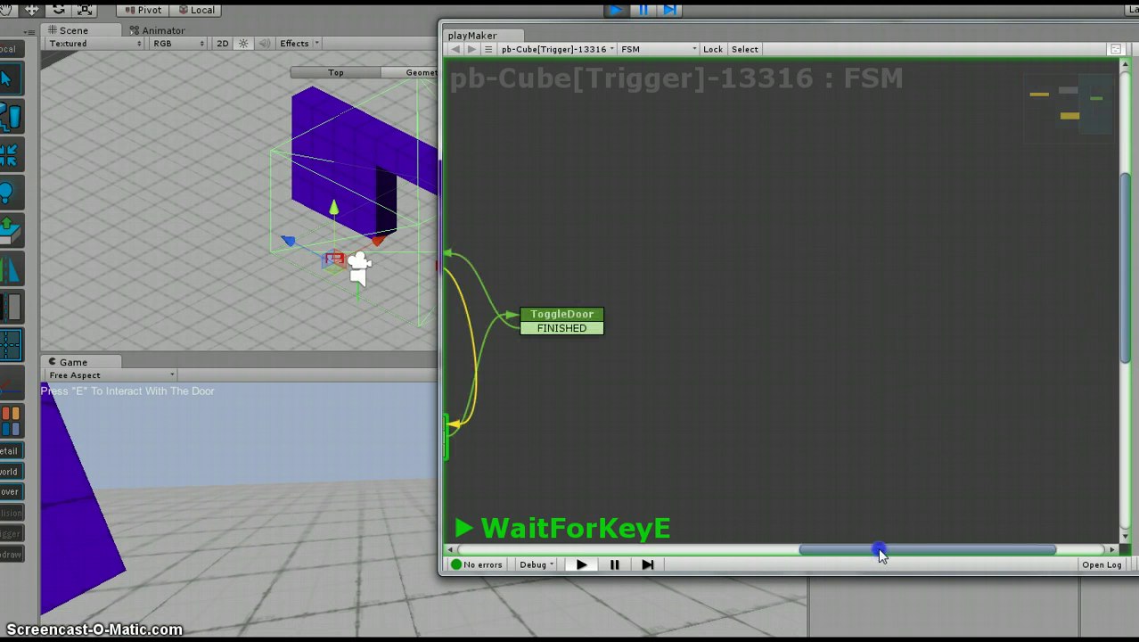
drag(877, 557, 736, 549)
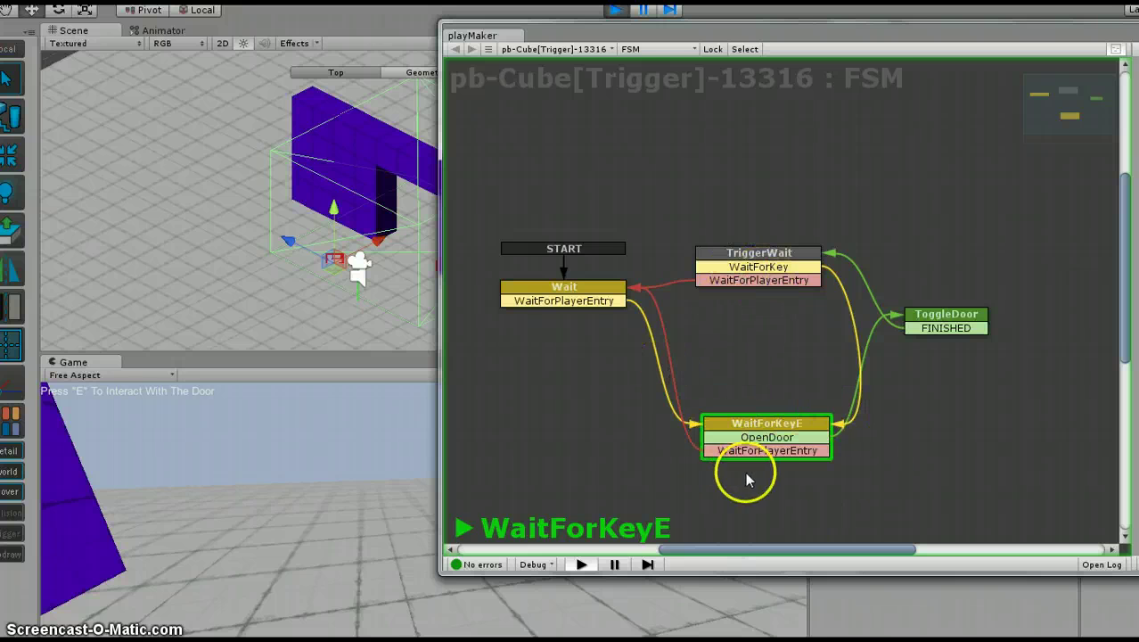
Step: Leave the trigger, walk back in, and press E to toggle the door again
key(s)
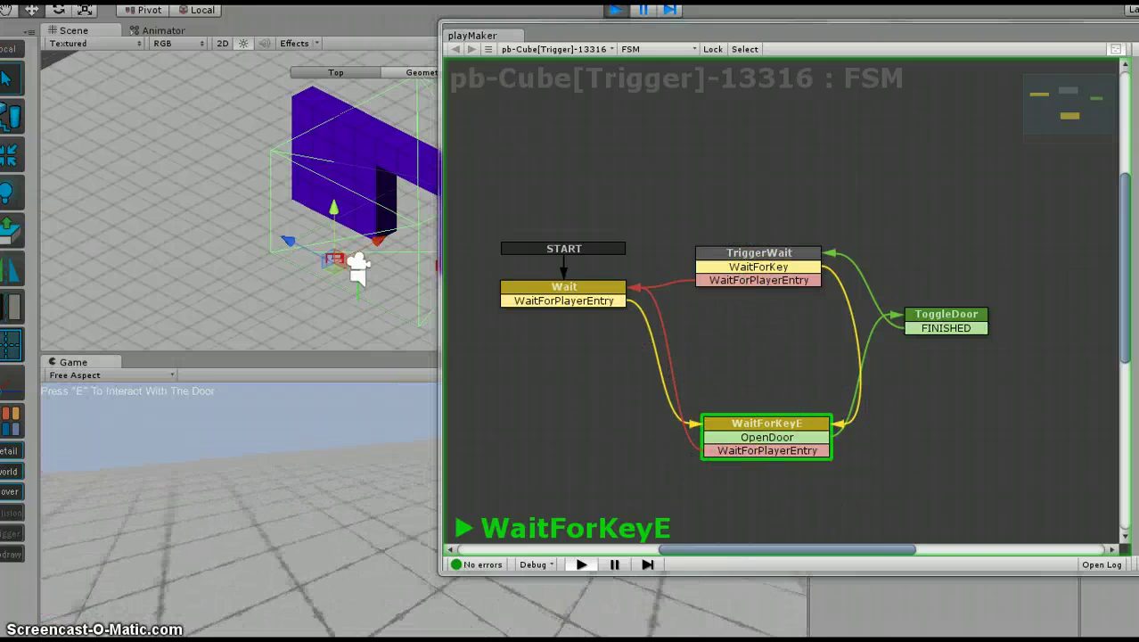
key(s)
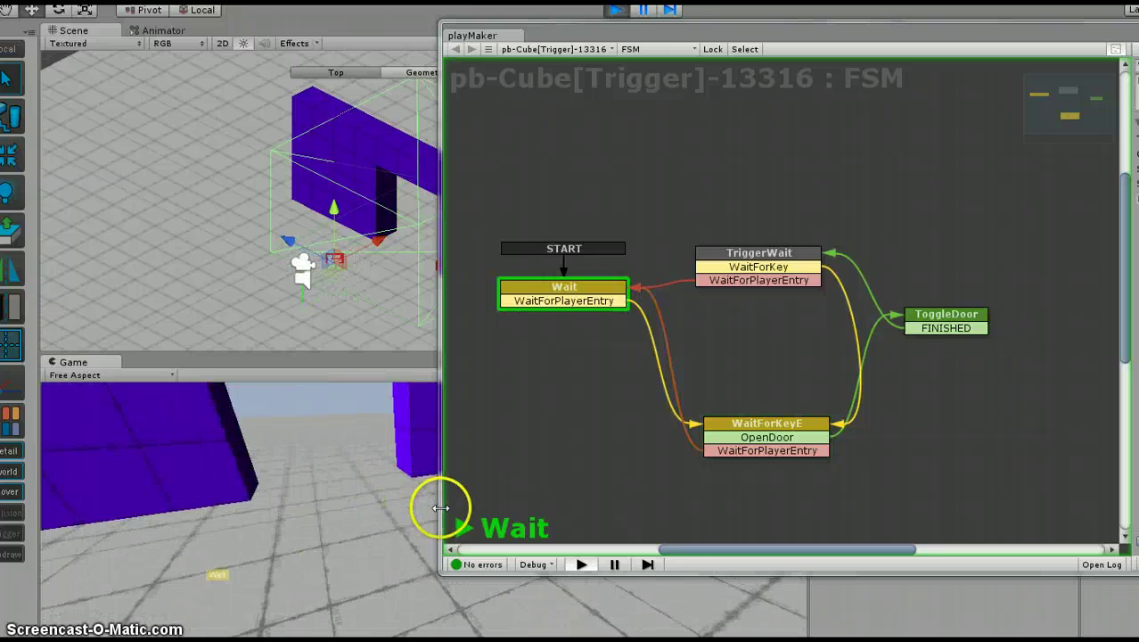
key(w)
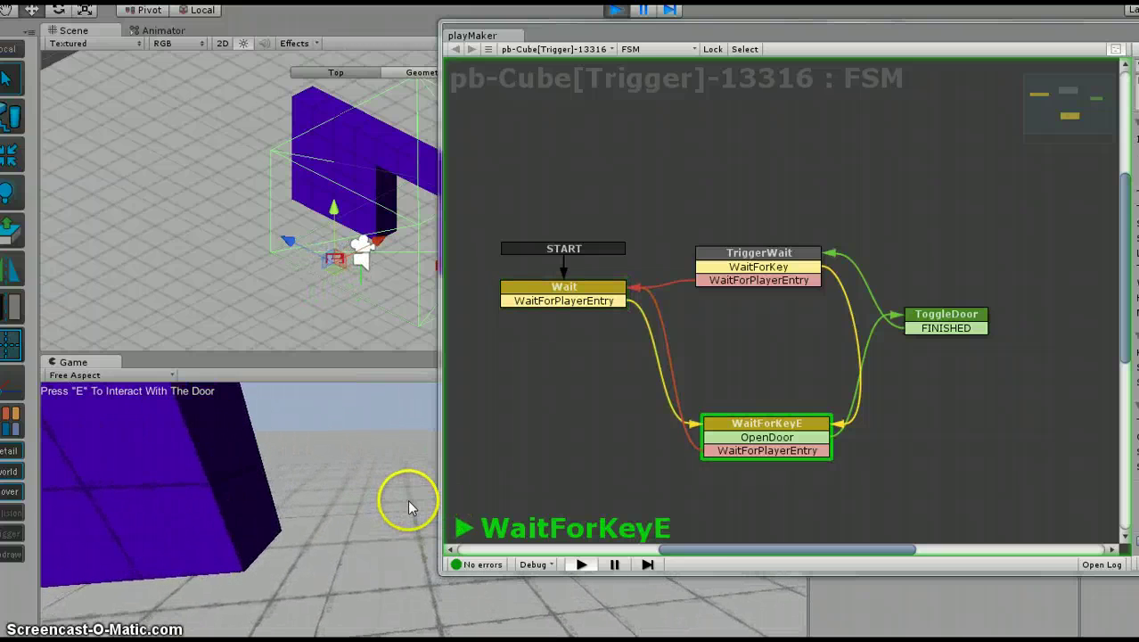
key(e)
key(s)
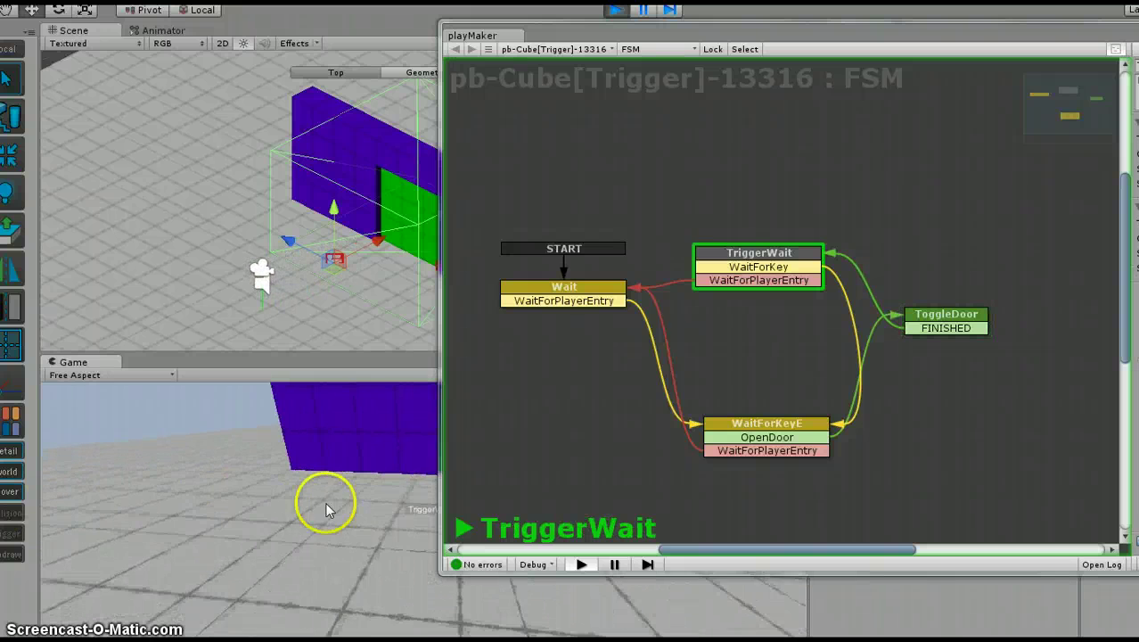
key(w)
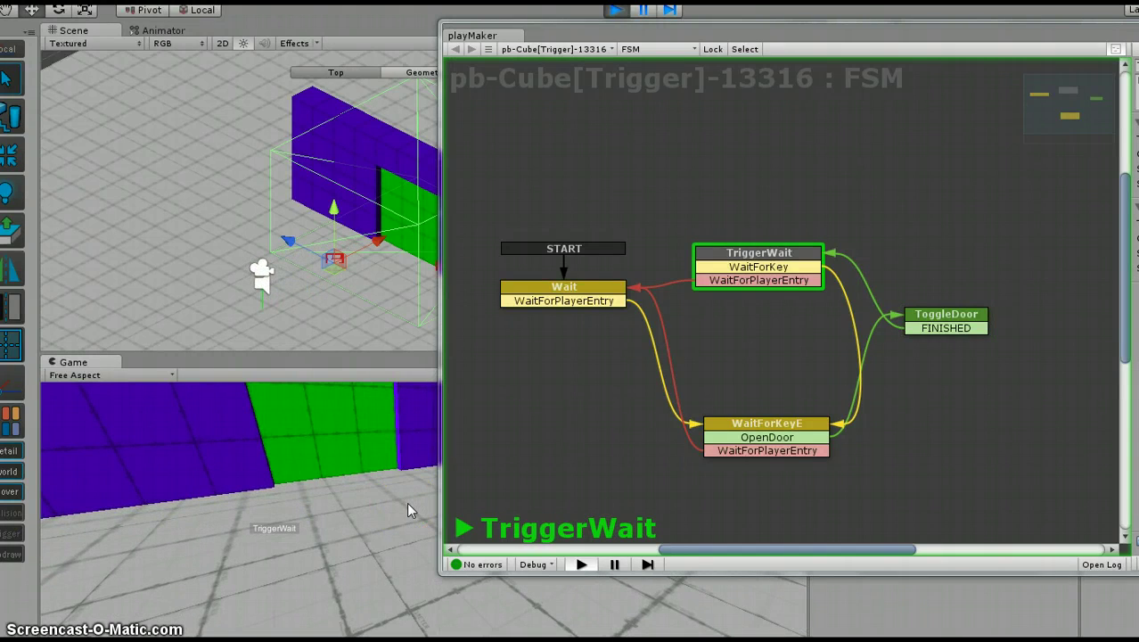
Step: Refocus the game, walk into the trigger zone, and press E to open the door
click(414, 501)
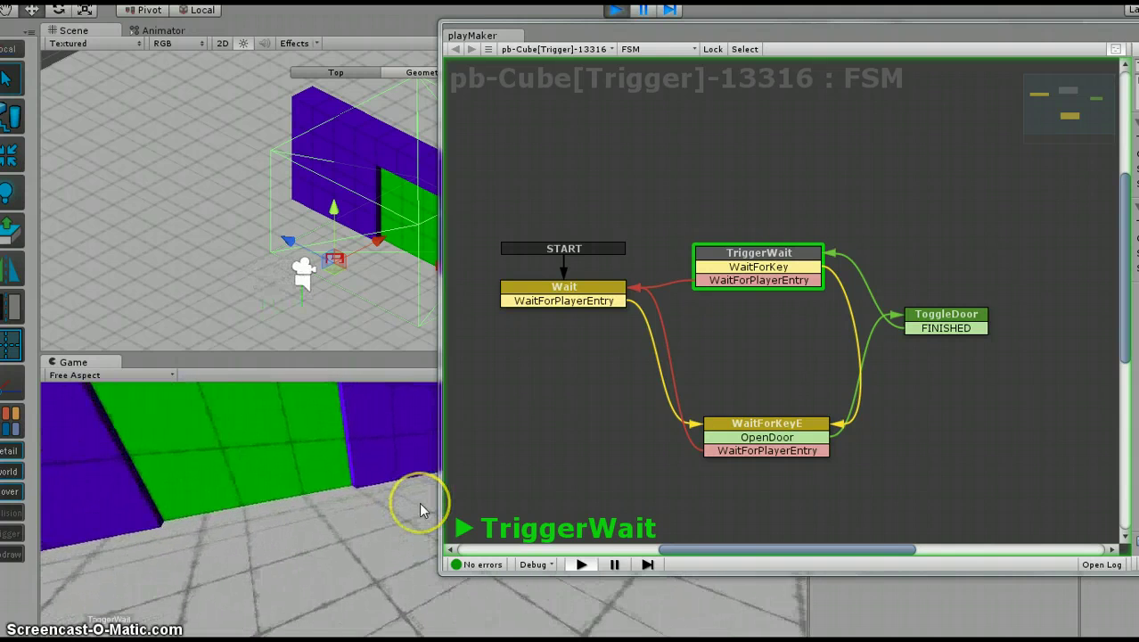
click(311, 517)
key(w)
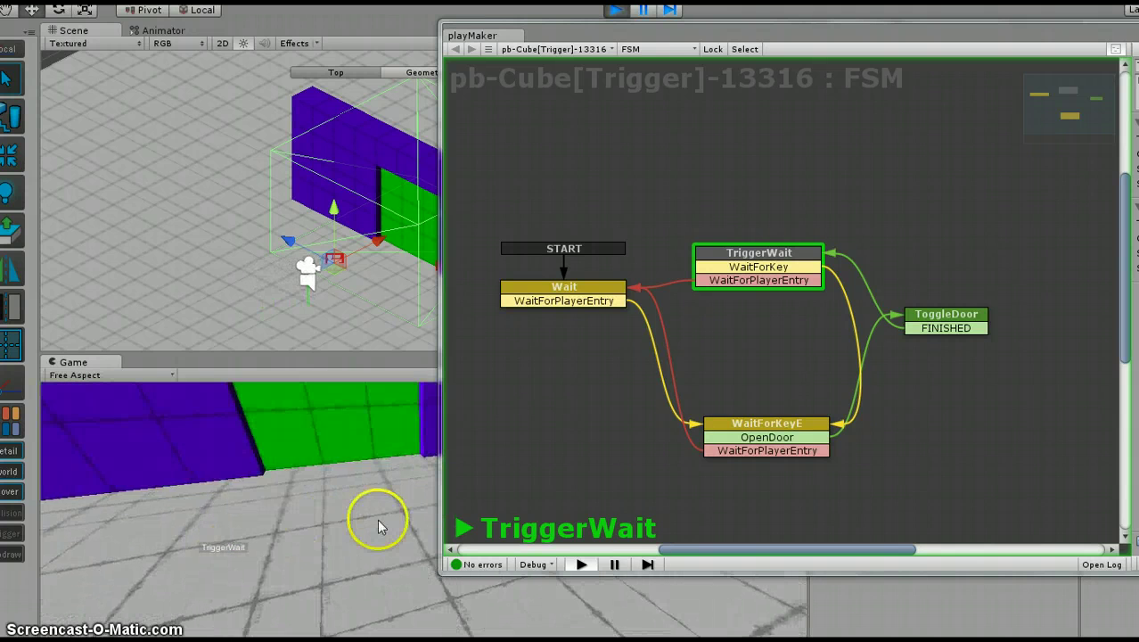
key(w)
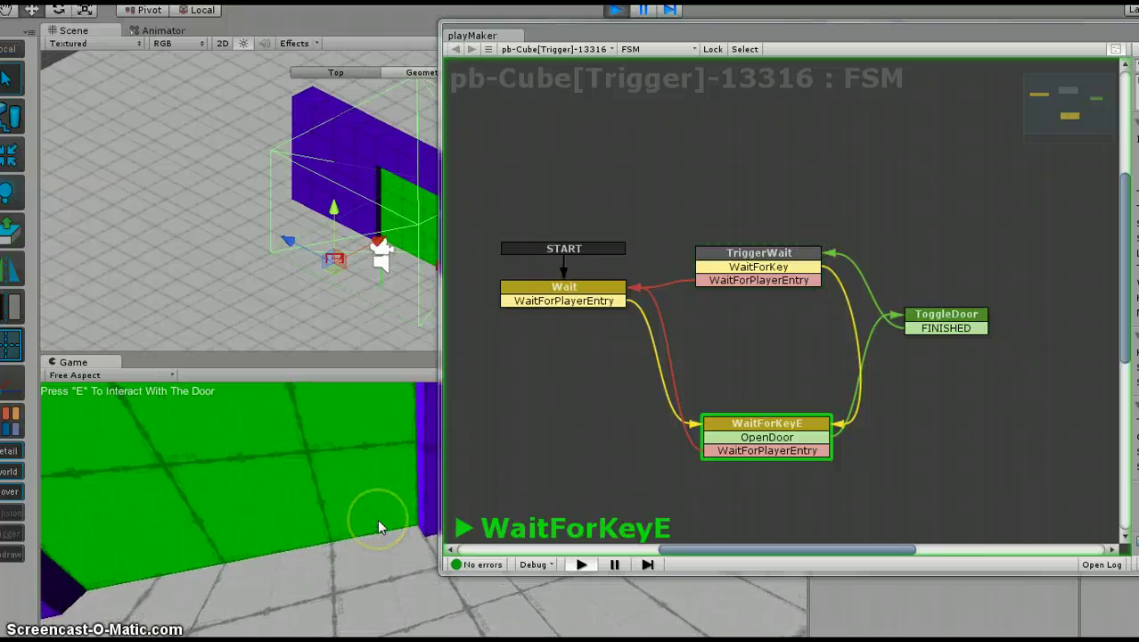
key(e)
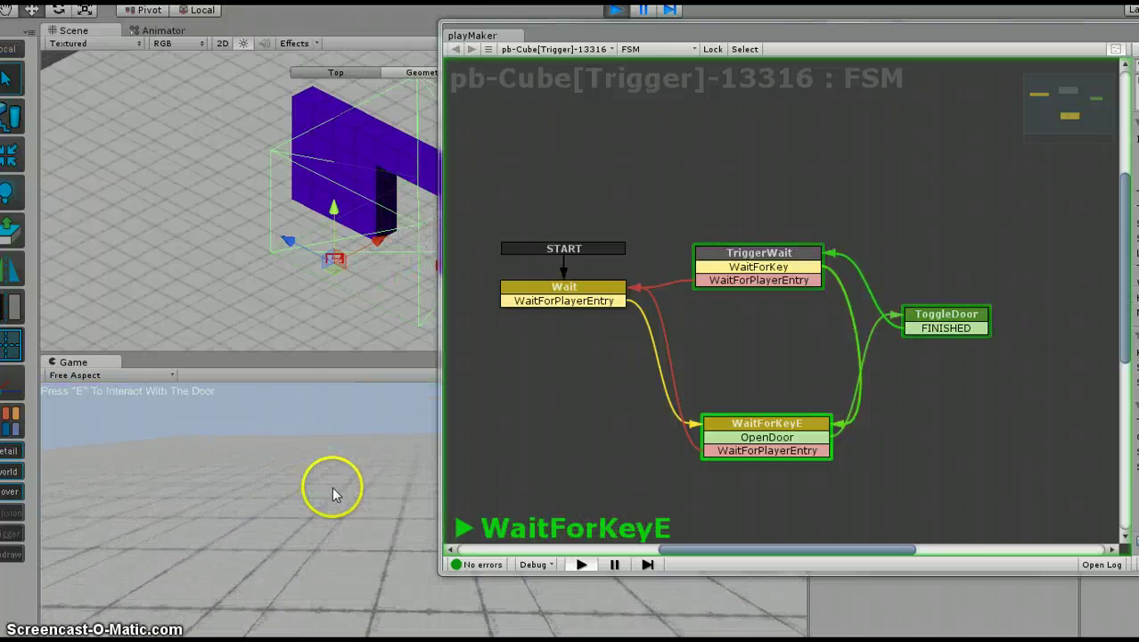
Step: Walk out and back in, press E to shut the door, then back away
key(w)
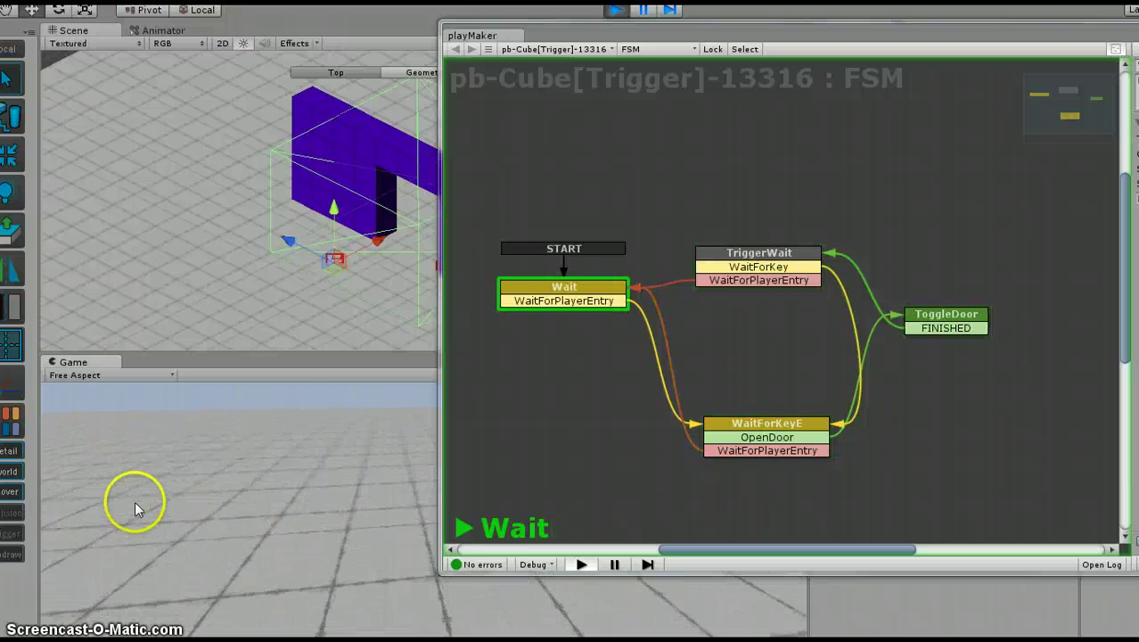
key(w)
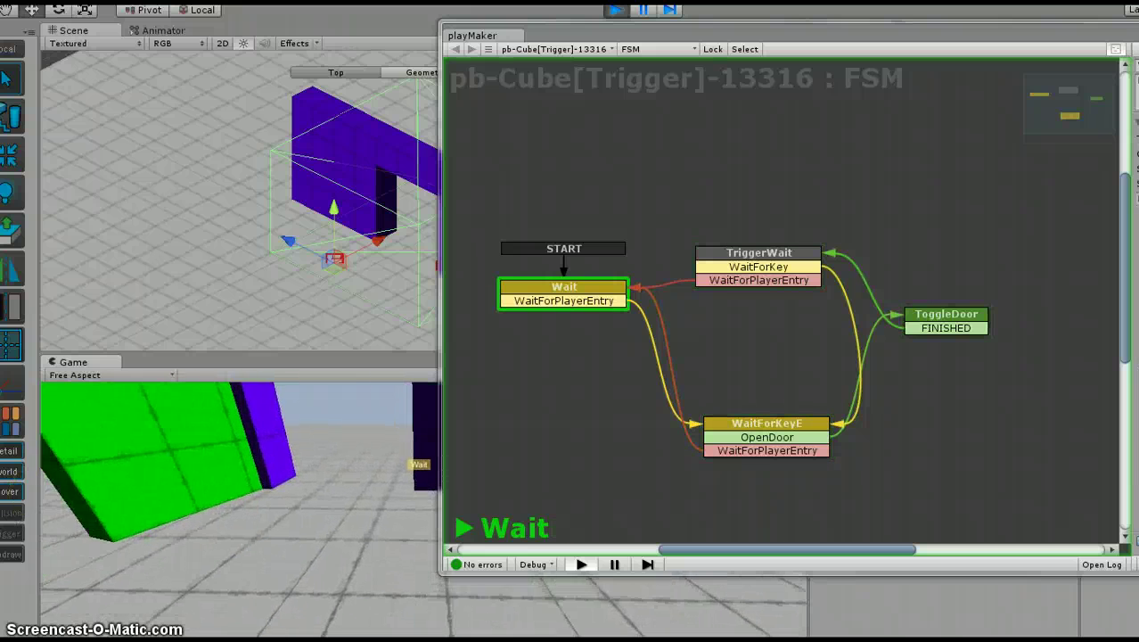
key(w)
key(e)
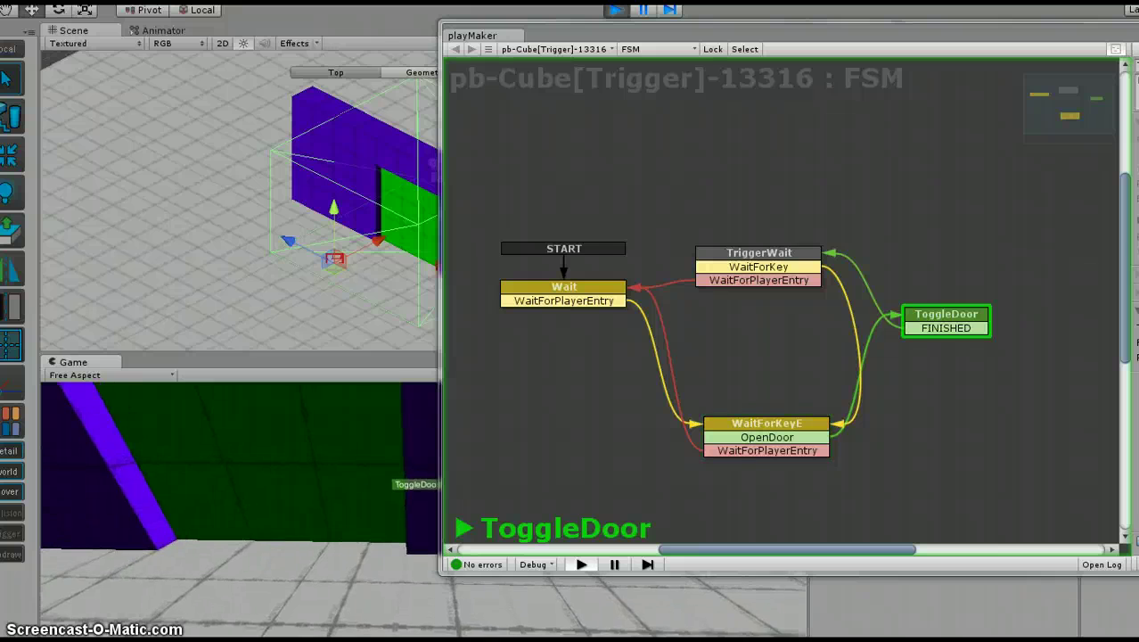
key(s)
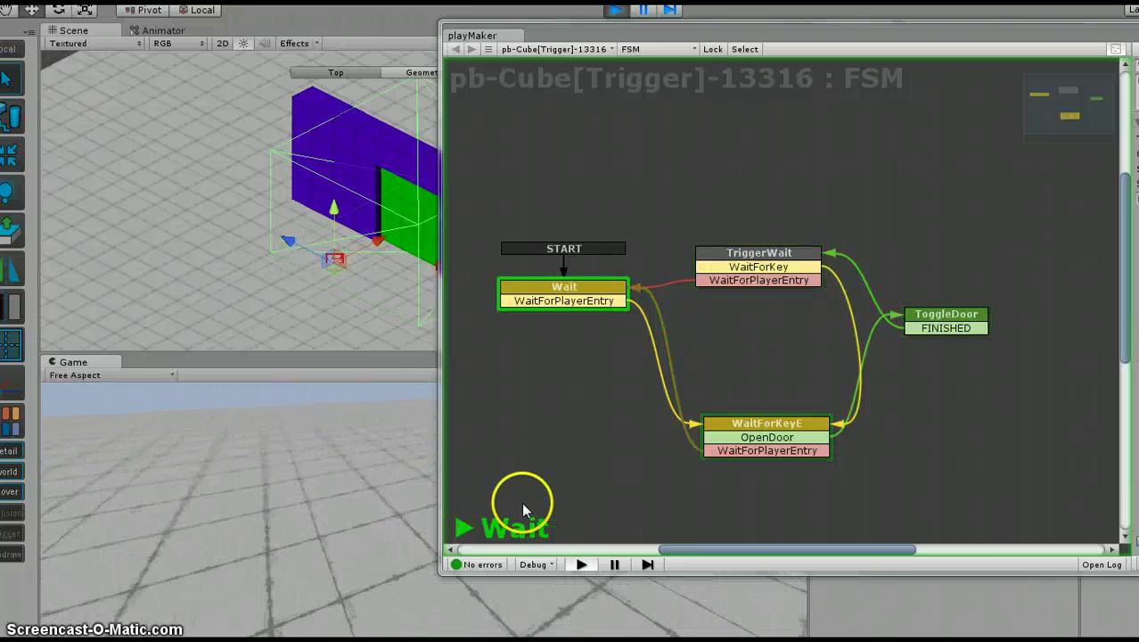